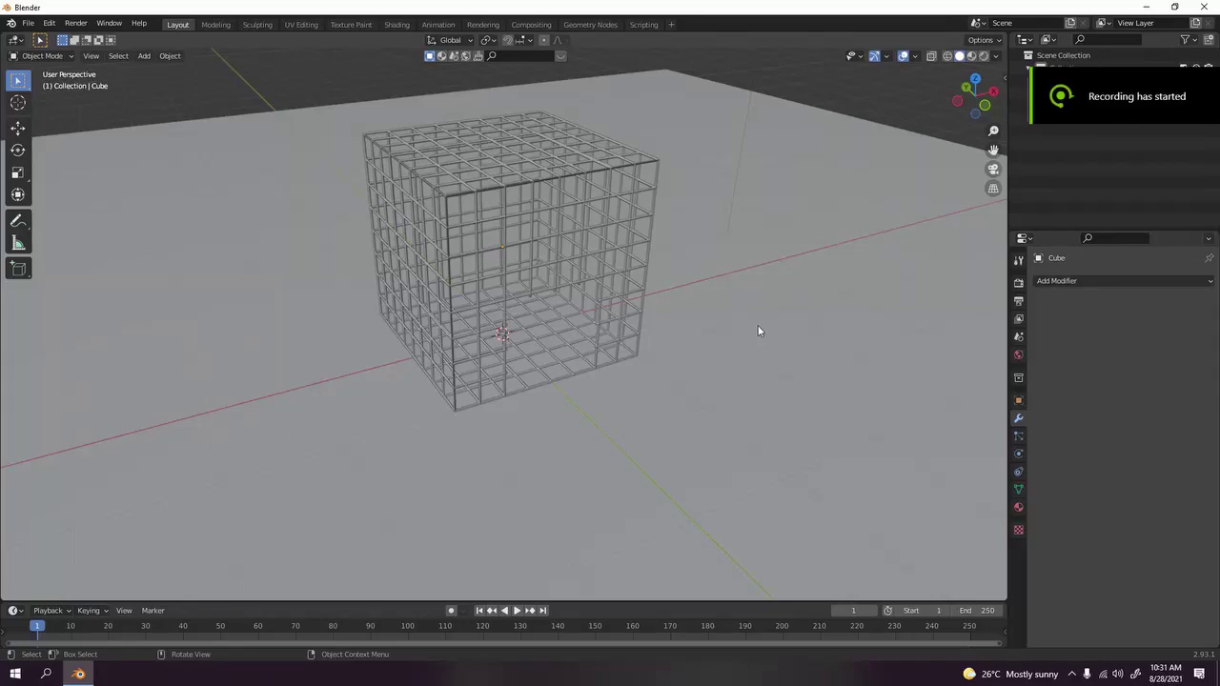
# Orbit and zoom out, then select the plane, lattice cube, camera and light together
pyautogui.moveTo(749, 311); pyautogui.dragTo(412, 299, button='middle')
pyautogui.scroll(5, 506, 305)
pyautogui.scroll(-8, 518, 204)
pyautogui.moveTo(375, 262); pyautogui.dragTo(692, 458)
pyautogui.press('a')
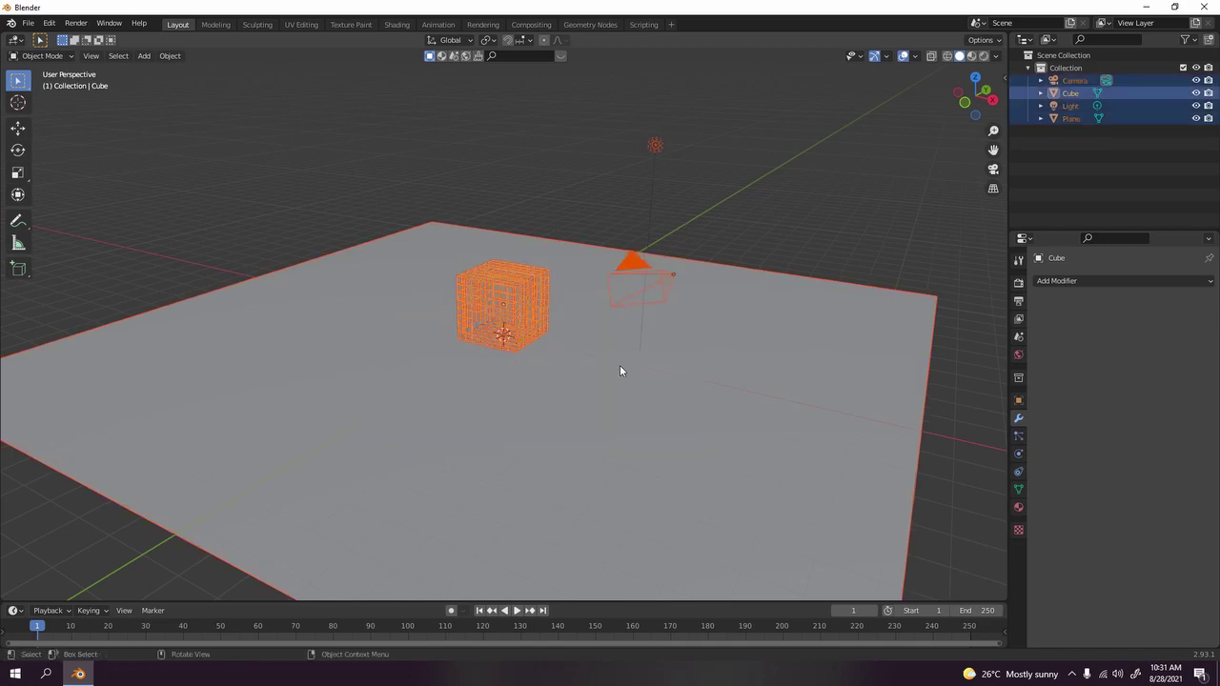
# Hide the selected objects and add a new cube at the origin in front view
pyautogui.press('h')
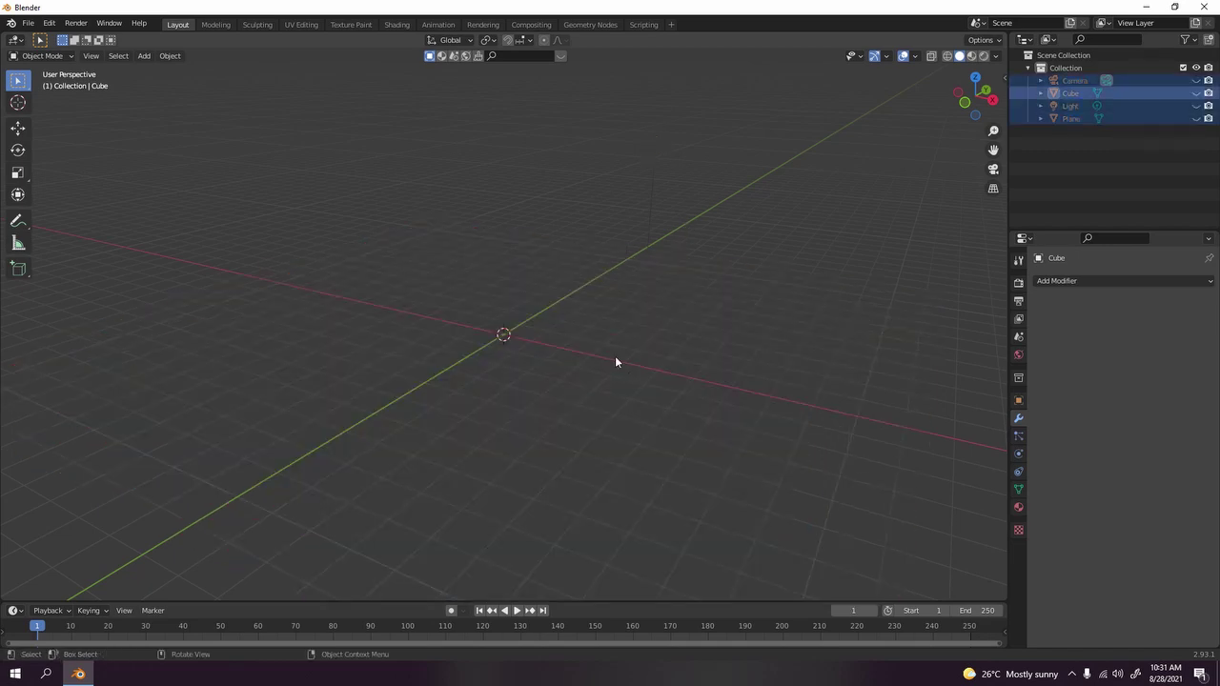
pyautogui.press('KP_1')
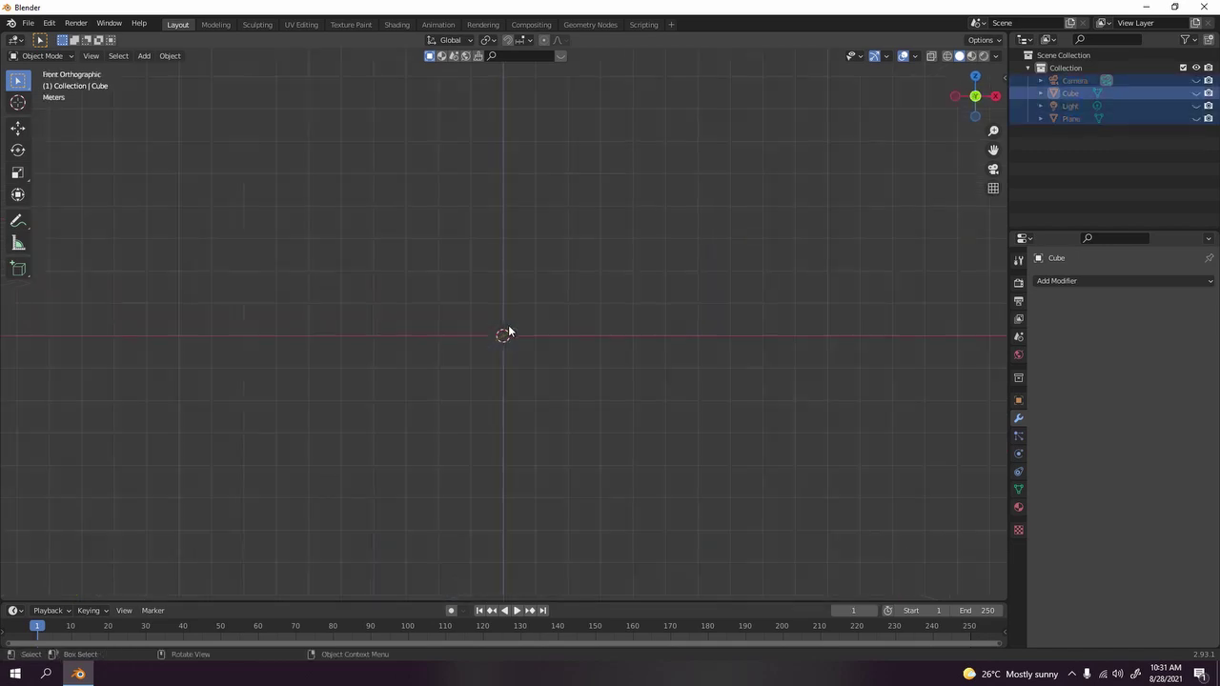
pyautogui.hotkey('shift', 'a')
pyautogui.moveTo(508, 326)
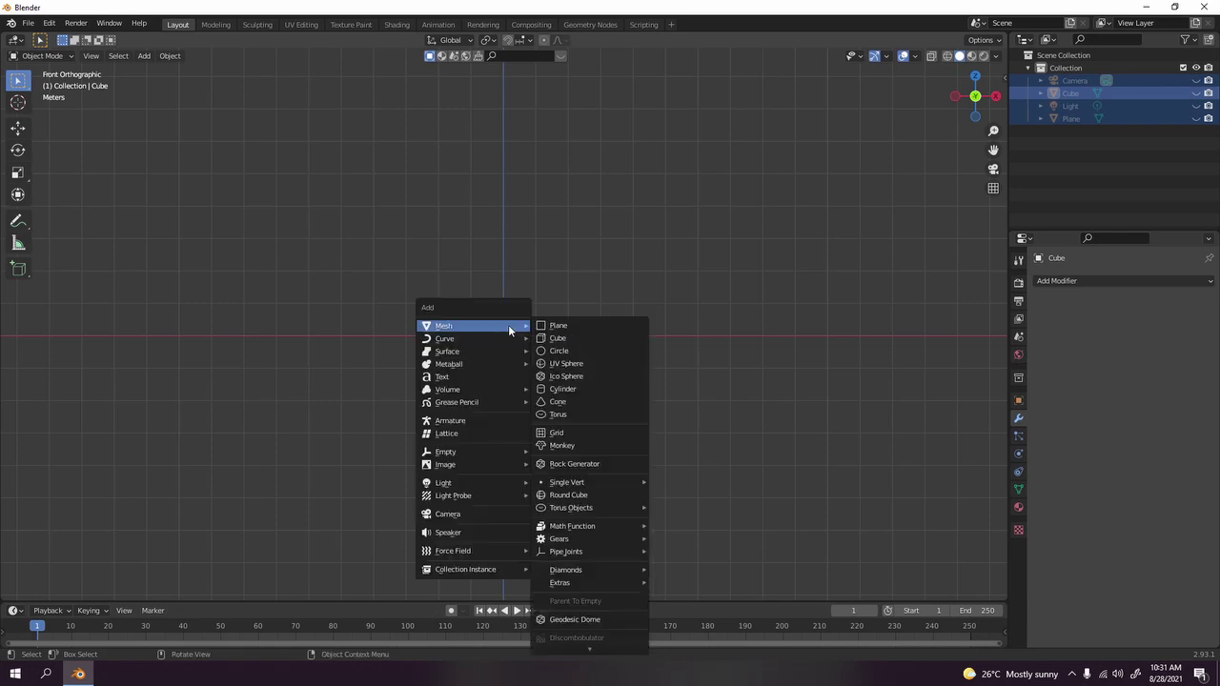
pyautogui.click(562, 340)
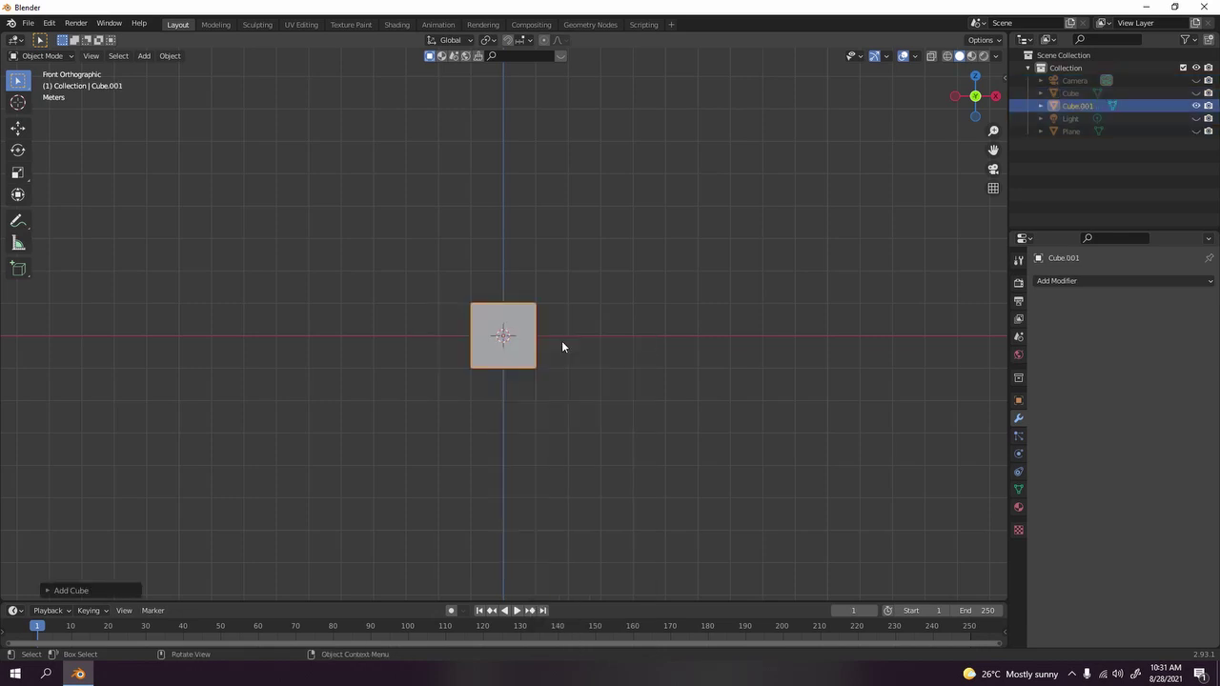
# Raise Cube.001 by 1 m along Z so its base rests on the grid
pyautogui.press('g')
pyautogui.press('z')
pyautogui.press('1')
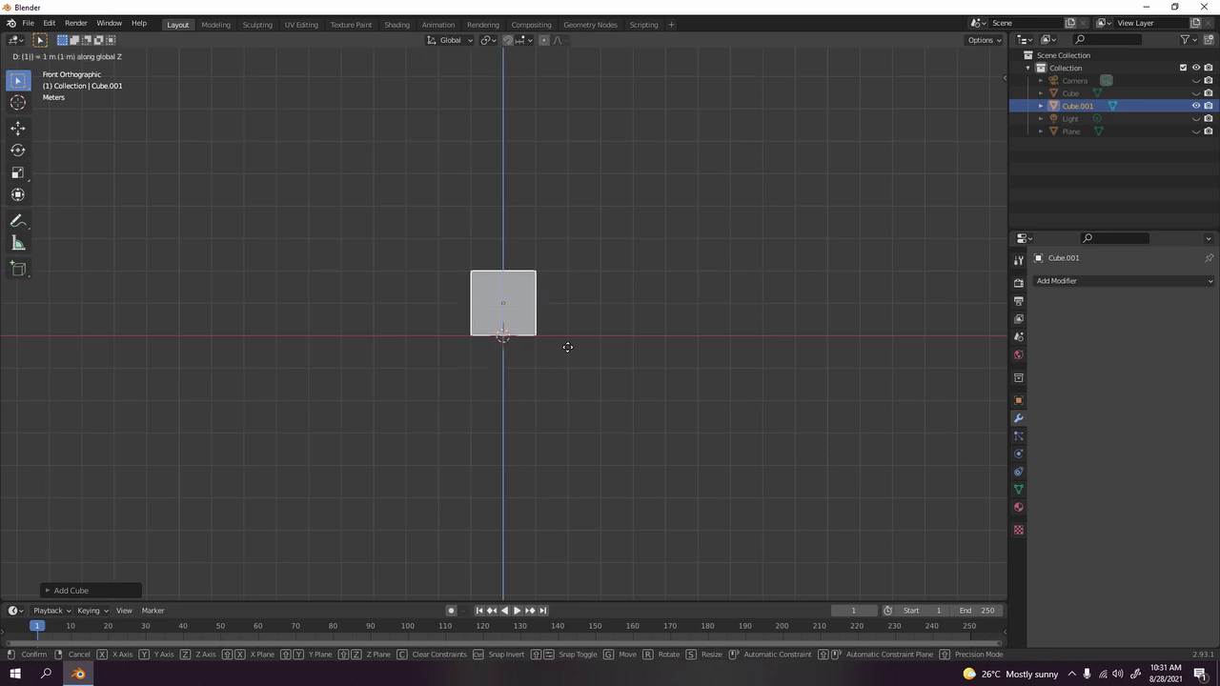
pyautogui.press('Return')
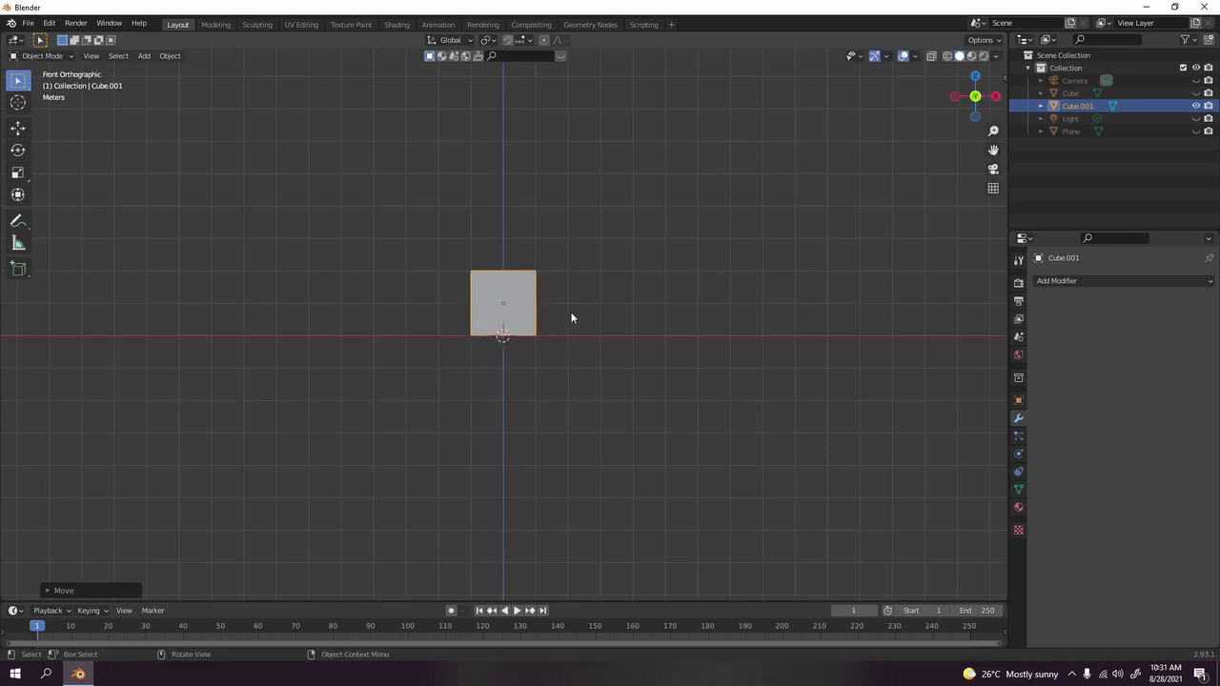
pyautogui.moveTo(572, 318); pyautogui.dragTo(616, 378, button='middle')
pyautogui.scroll(2, 563, 348)
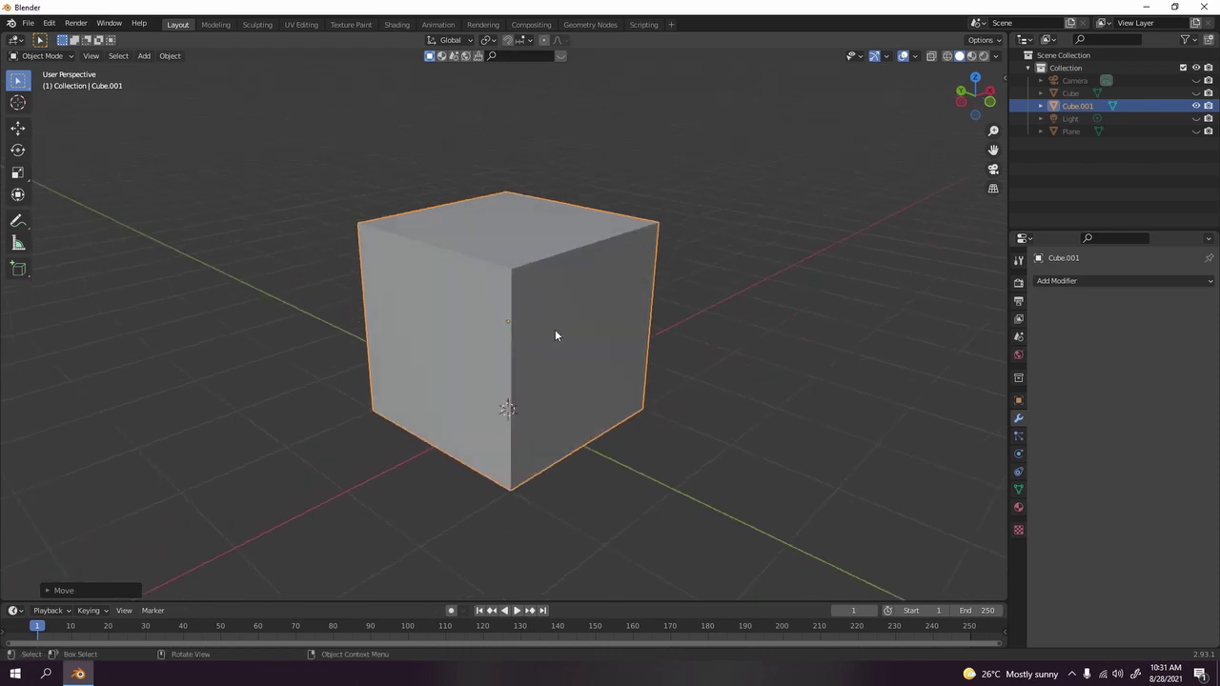
# Subdivide Cube.001's mesh three times in Edit Mode
pyautogui.scroll(-2, 555, 336)
pyautogui.press('Tab')
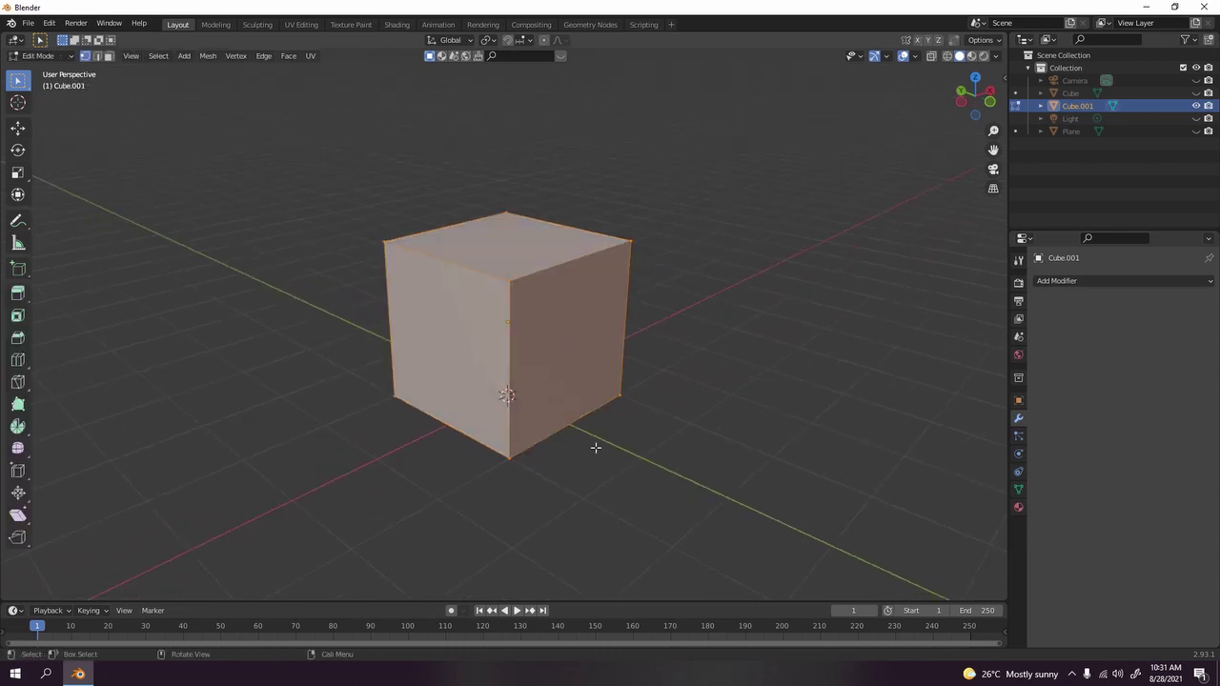
pyautogui.rightClick(549, 330)
pyautogui.click(548, 329)
pyautogui.rightClick(548, 329)
pyautogui.click(548, 329)
pyautogui.rightClick(548, 329)
pyautogui.click(548, 330)
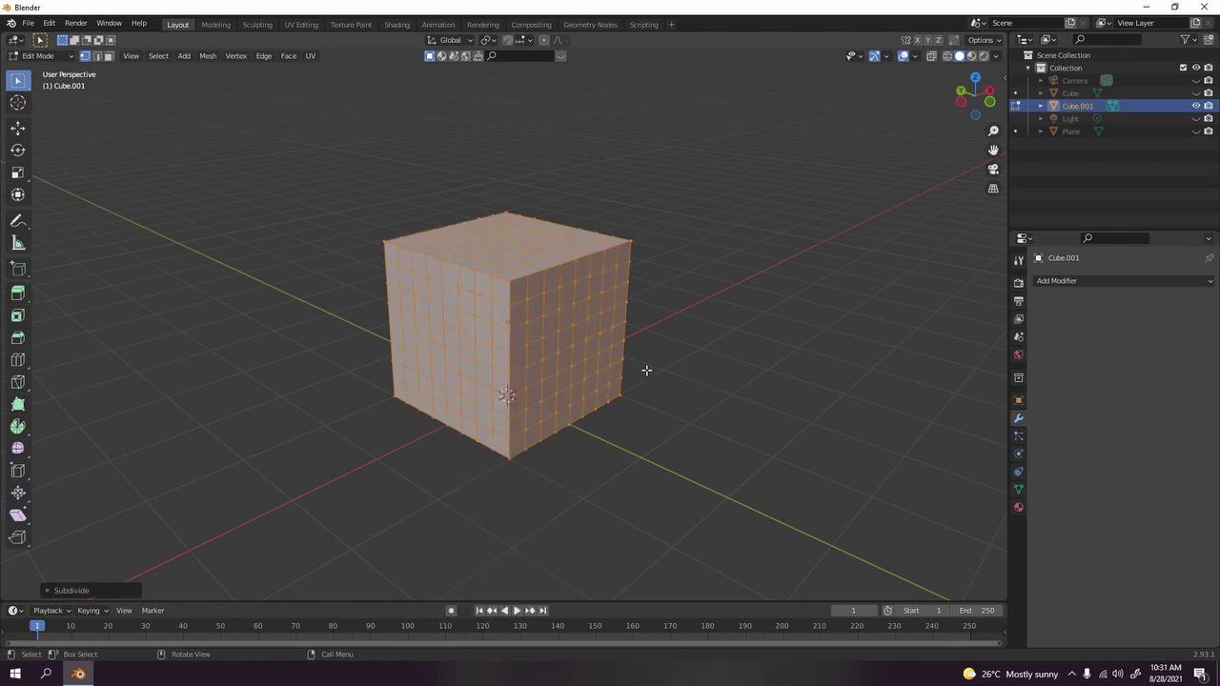
# Inset the faces individually and delete the centres, then undo back to the subdivided cube
pyautogui.press('i')
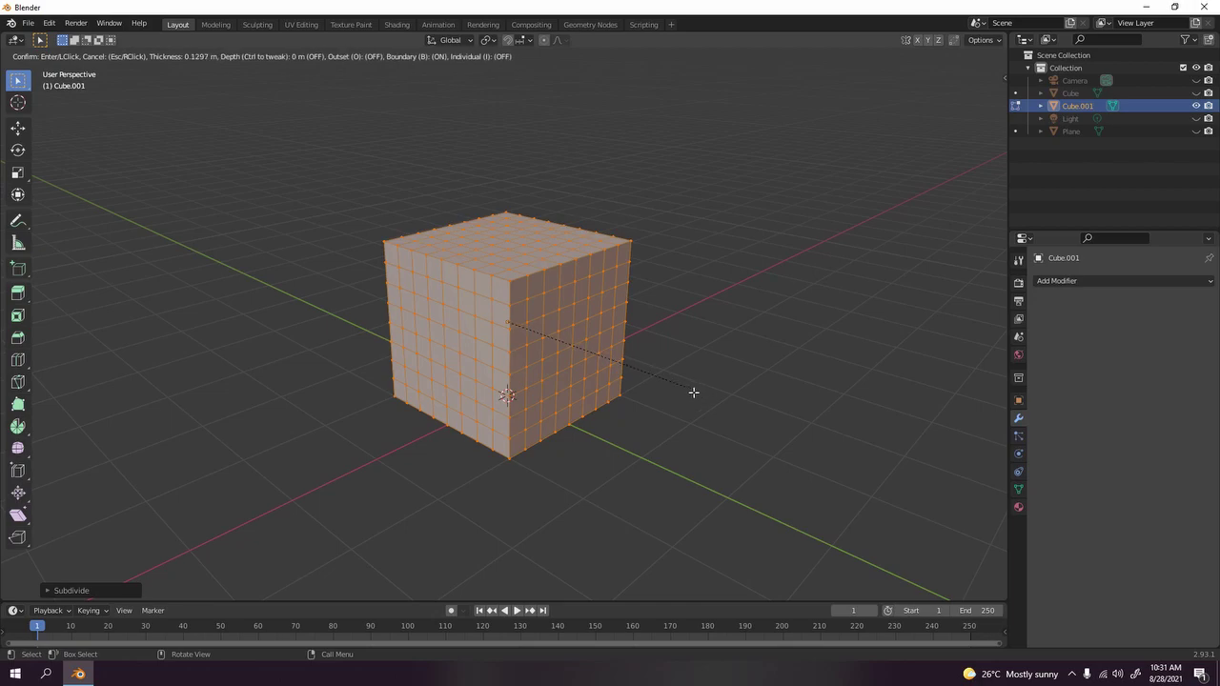
pyautogui.rightClick(546, 363)
pyautogui.scroll(3, 547, 363)
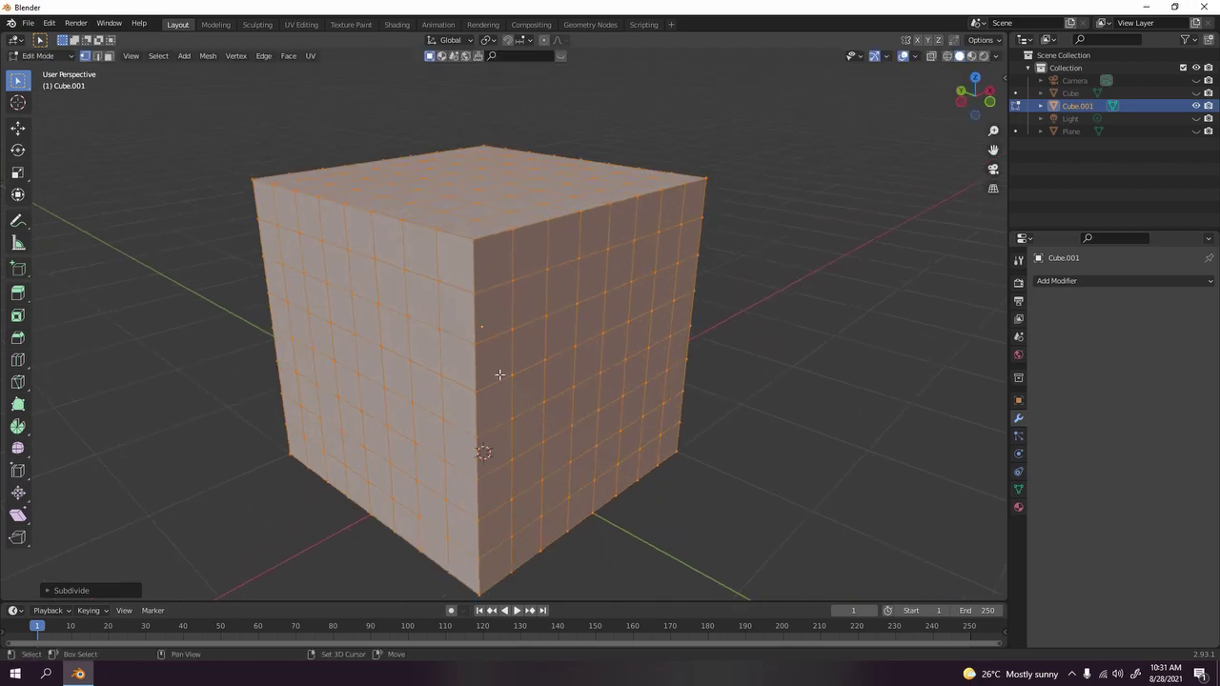
pyautogui.press('i')
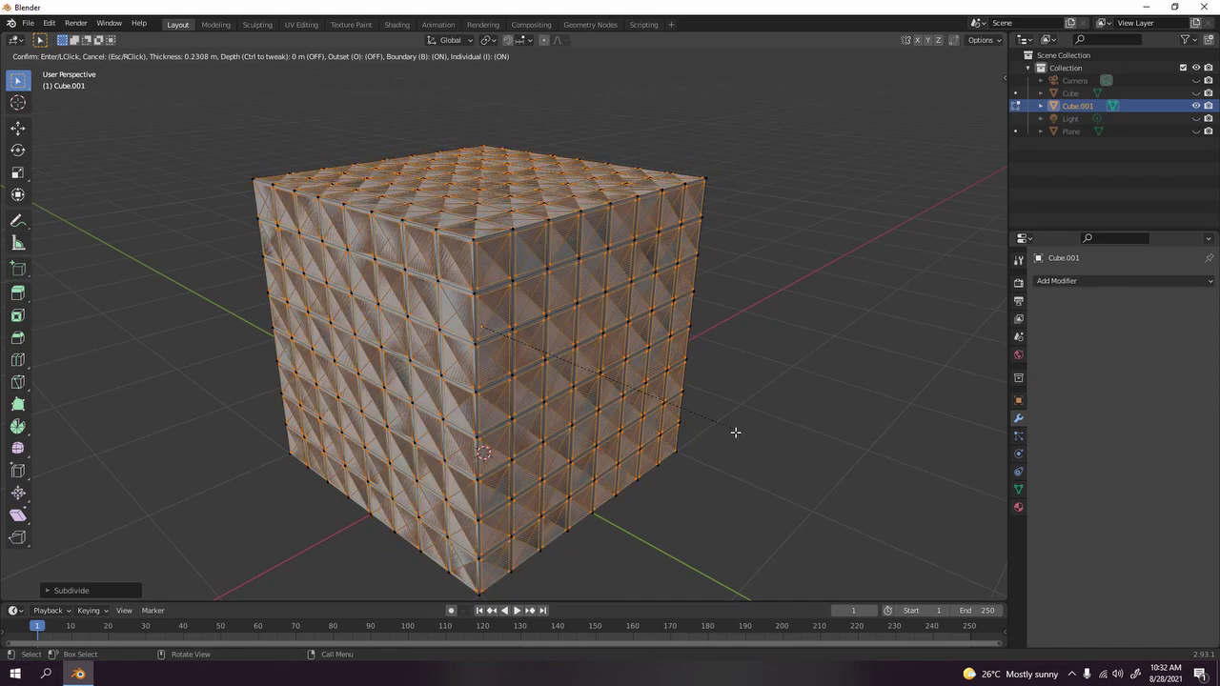
pyautogui.click(735, 433)
pyautogui.press('x')
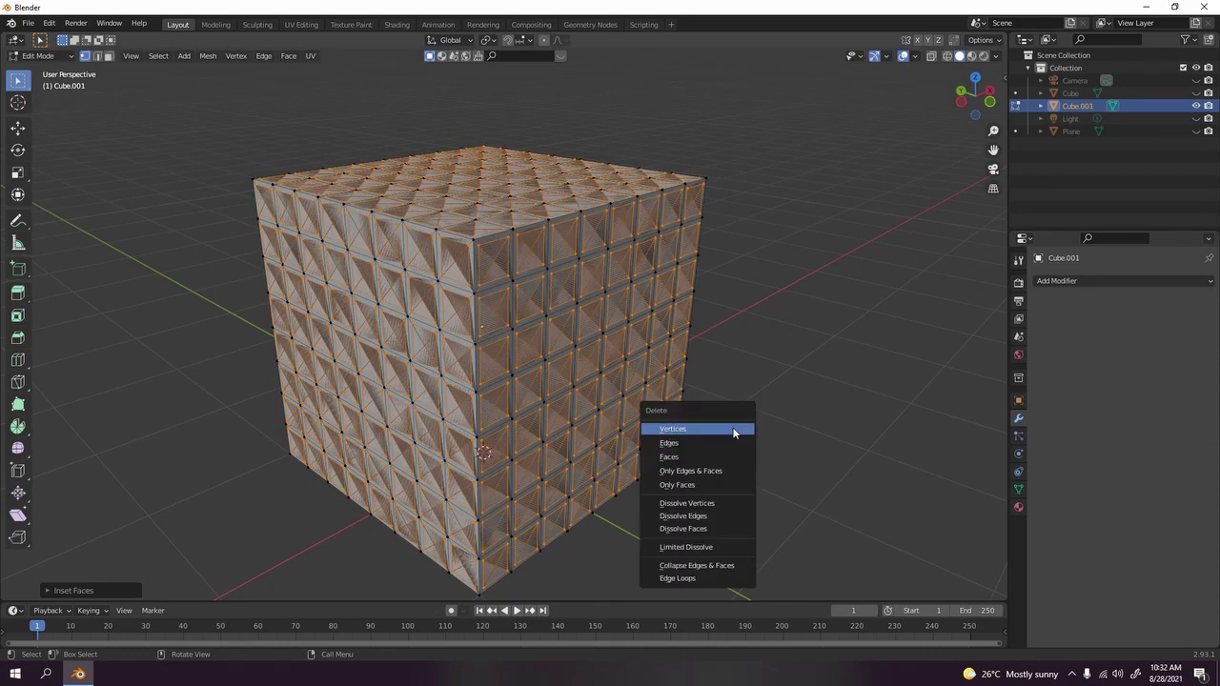
pyautogui.click(737, 463)
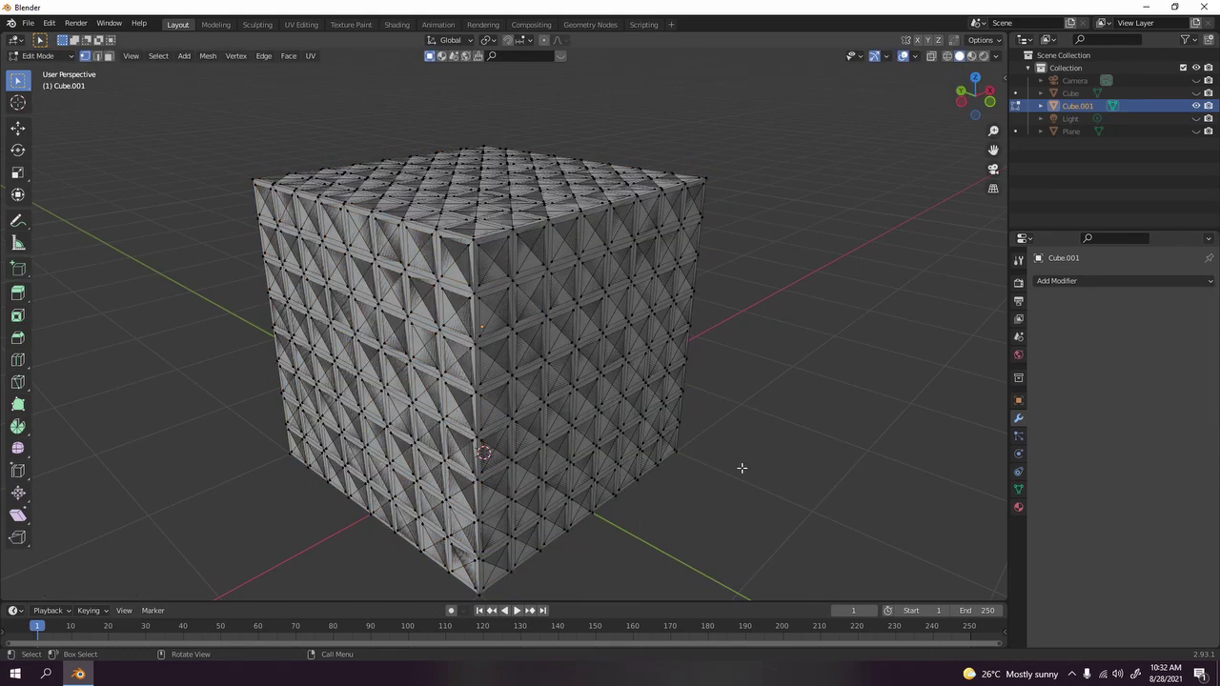
pyautogui.hotkey('ctrl', 'z')
pyautogui.hotkey('ctrl', 'z')
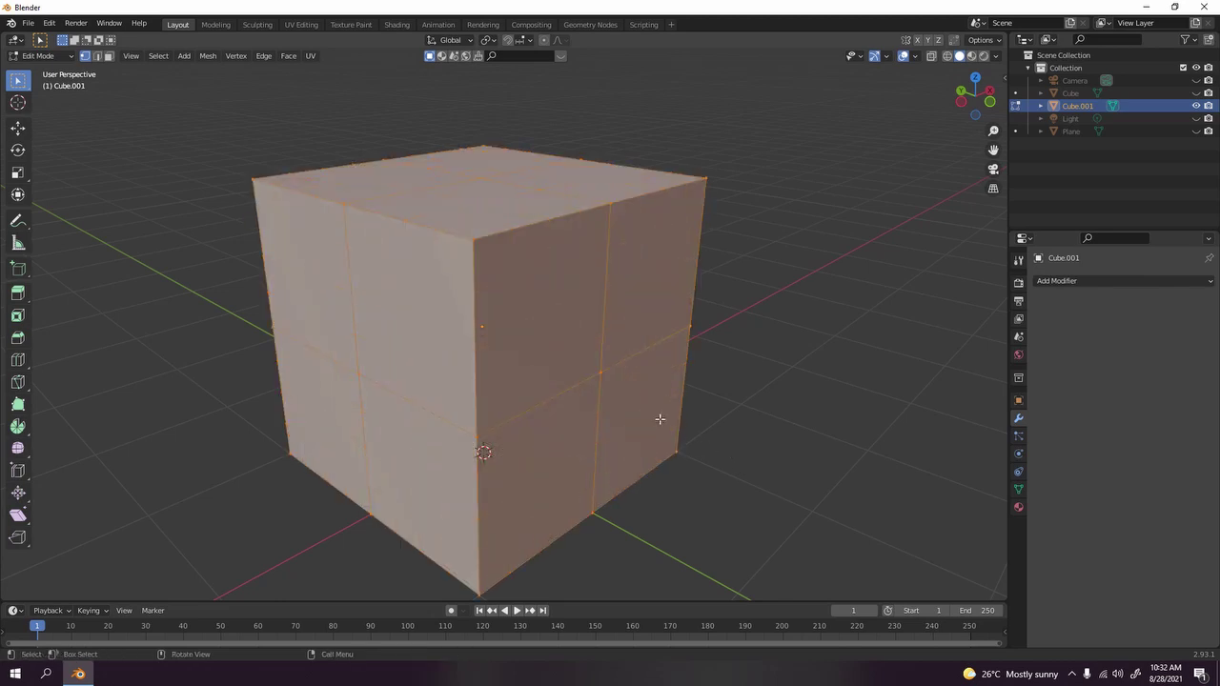
# Subdivide the cube twice more into an 8x8 grid per face
pyautogui.rightClick(549, 356)
pyautogui.click(548, 353)
pyautogui.rightClick(549, 353)
pyautogui.click(548, 353)
# Inset every face individually and delete the inset faces to open the lattice cage
pyautogui.press('i')
pyautogui.press('i')
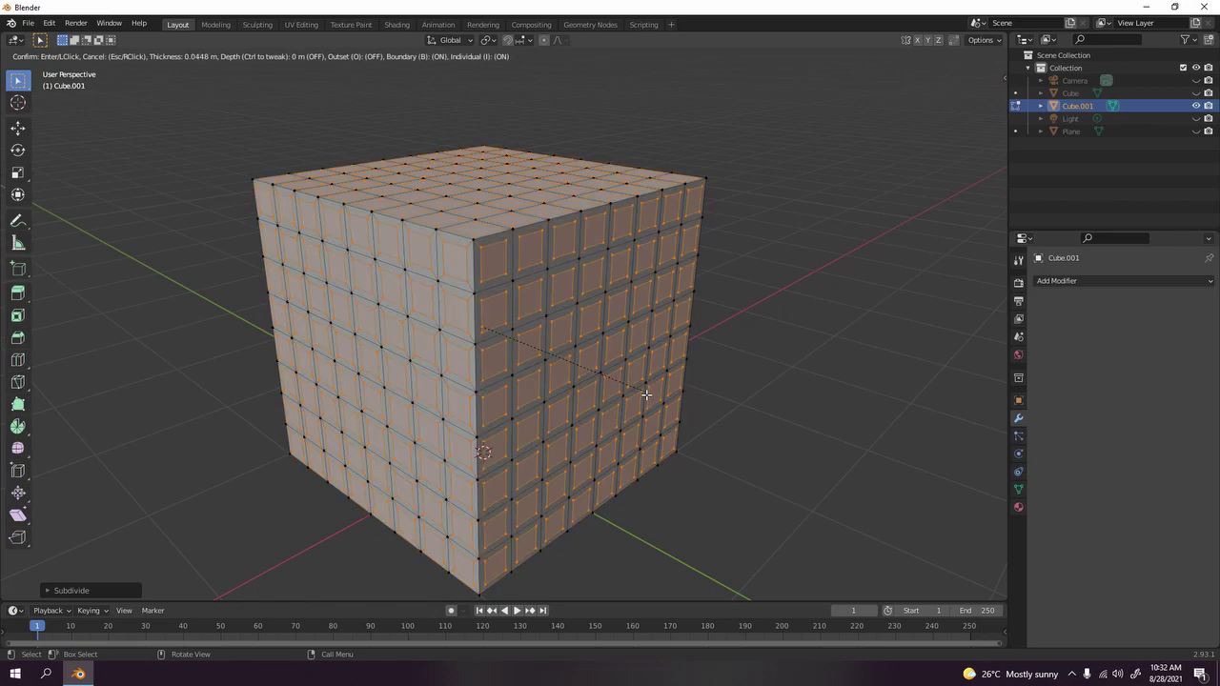
pyautogui.click(644, 393)
pyautogui.press('x')
pyautogui.click(641, 390)
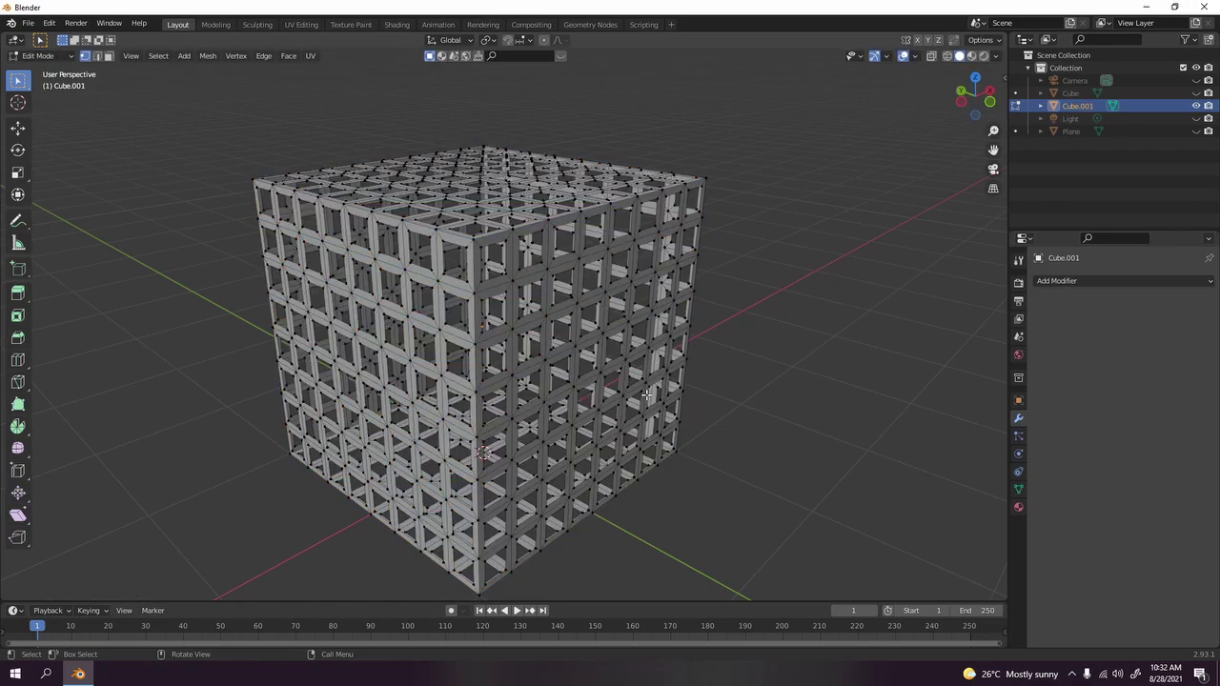
pyautogui.press('Tab')
pyautogui.scroll(-4, 608, 436)
pyautogui.moveTo(572, 410)
pyautogui.mouseDown(button='middle')
pyautogui.moveTo(608, 435)
pyautogui.moveTo(562, 400)
pyautogui.mouseUp(button='middle')
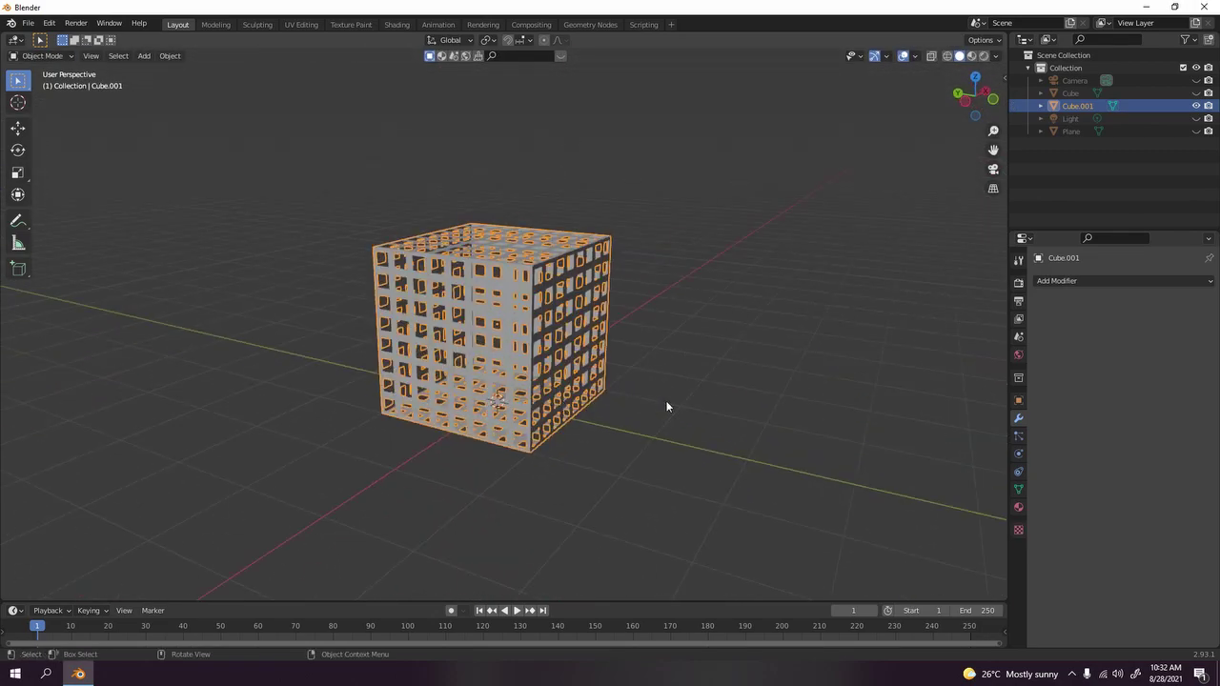
# Orbit to a near-front view of the lattice cage and reselect the lattice cube
pyautogui.moveTo(667, 406); pyautogui.dragTo(558, 366, button='middle')
pyautogui.scroll(5, 522, 379)
pyautogui.scroll(-4, 558, 366)
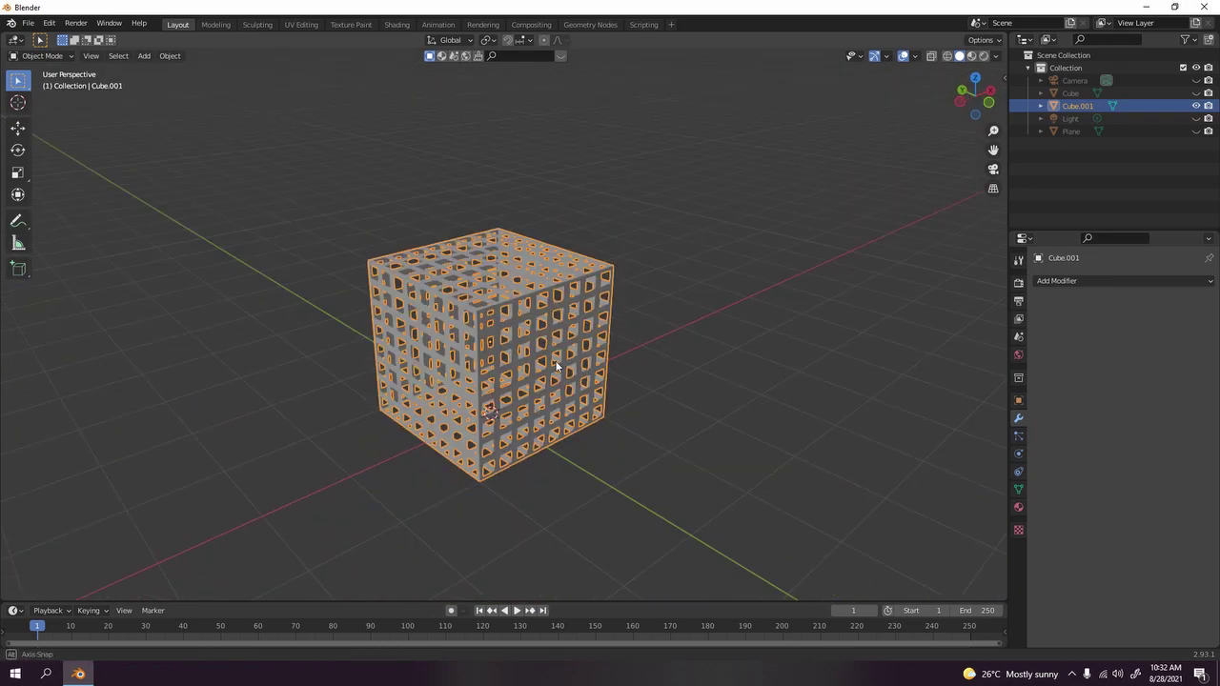
pyautogui.click(691, 306)
pyautogui.click(495, 351)
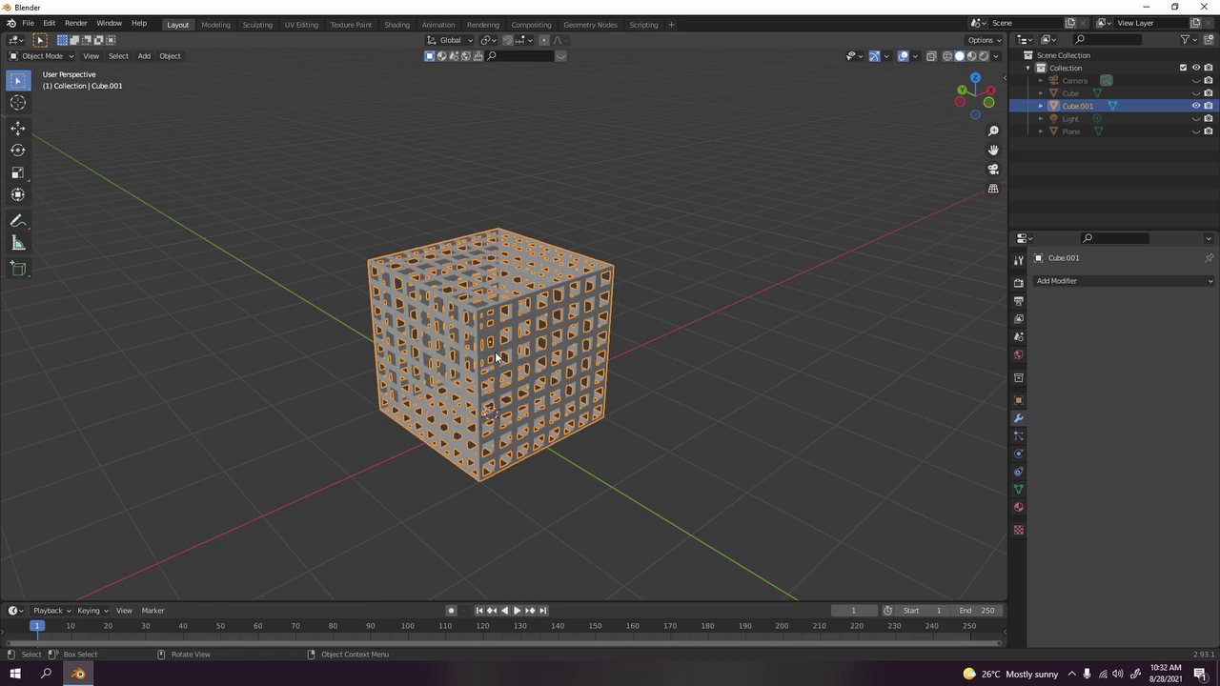
# Delete the lattice cube and add a fresh cube at the origin
pyautogui.press('Delete')
pyautogui.hotkey('shift', 'a')
pyautogui.moveTo(495, 351)
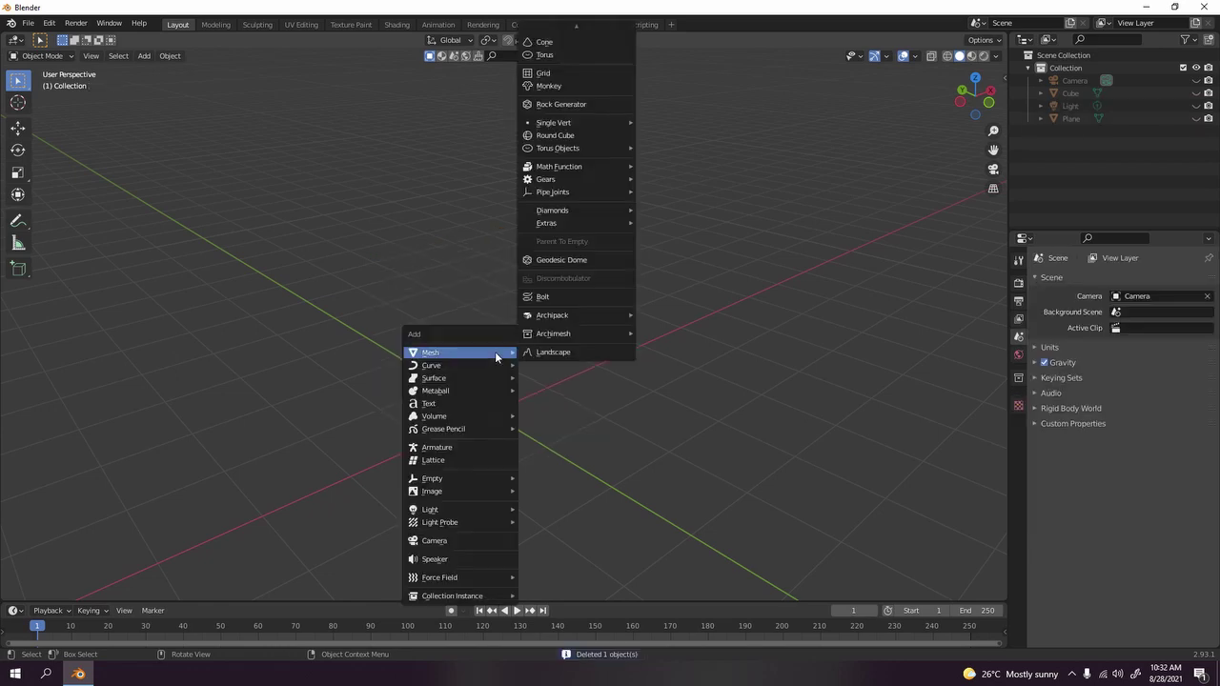
pyautogui.moveTo(578, 16)
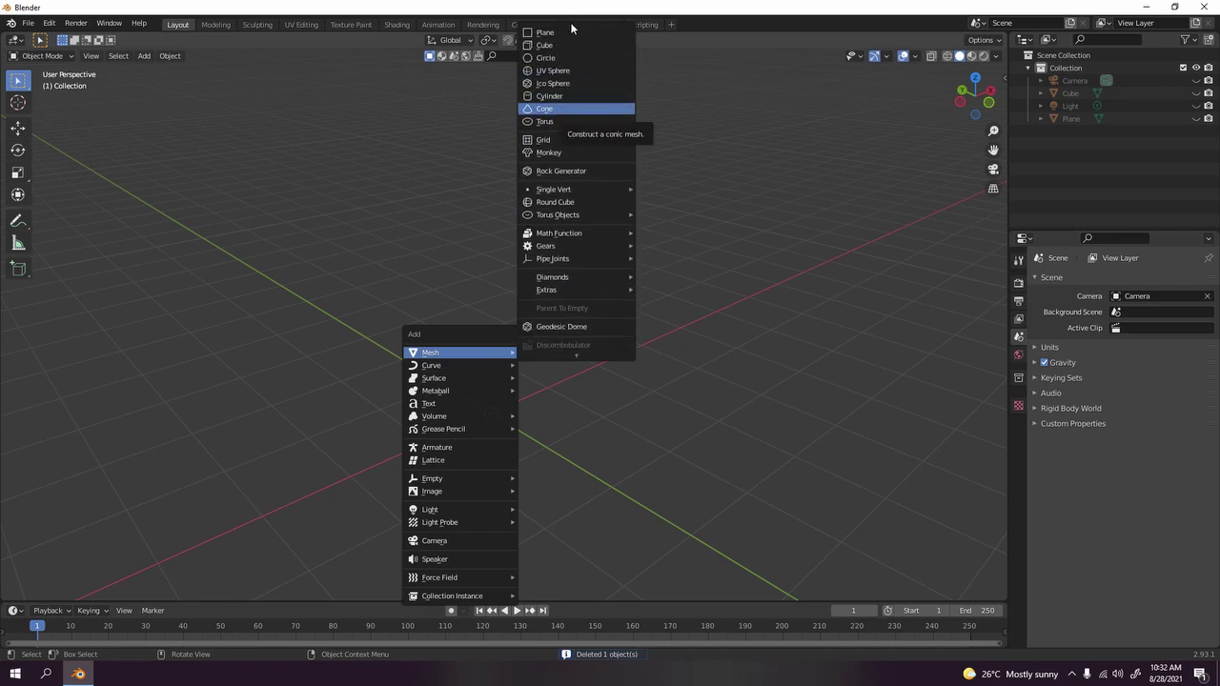
pyautogui.click(567, 44)
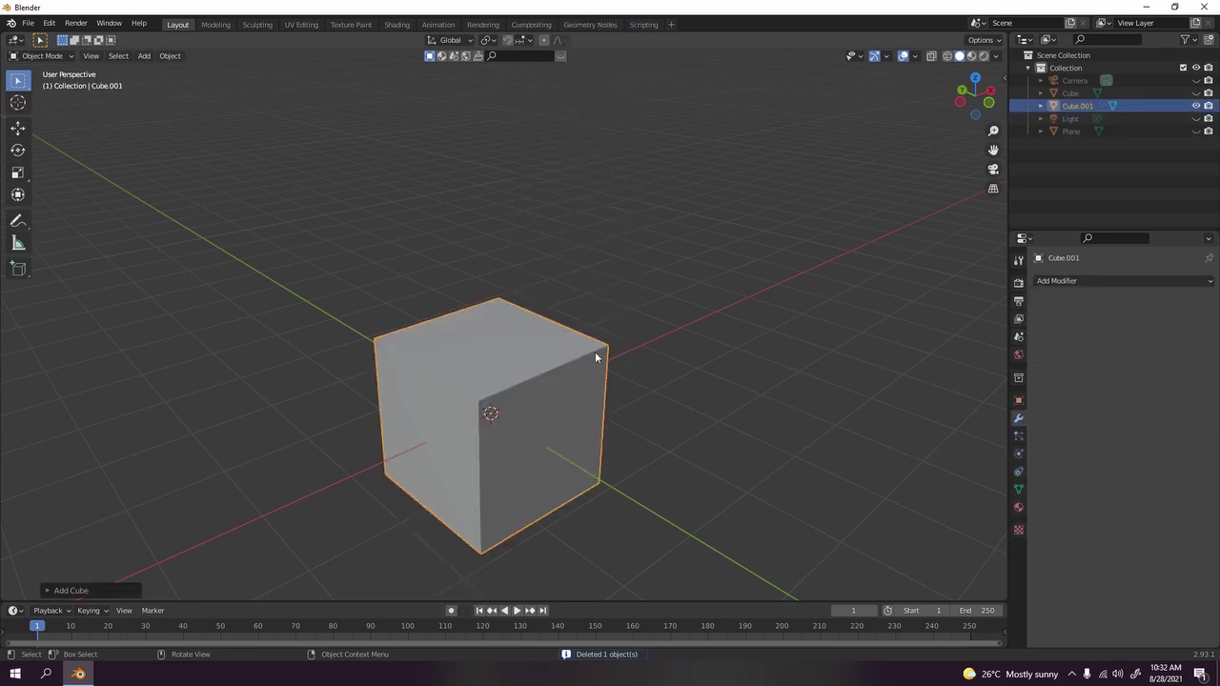
# Raise the new cube 1 m with gz1 and give it a Wireframe modifier
pyautogui.write('gz1')
pyautogui.press('Return')
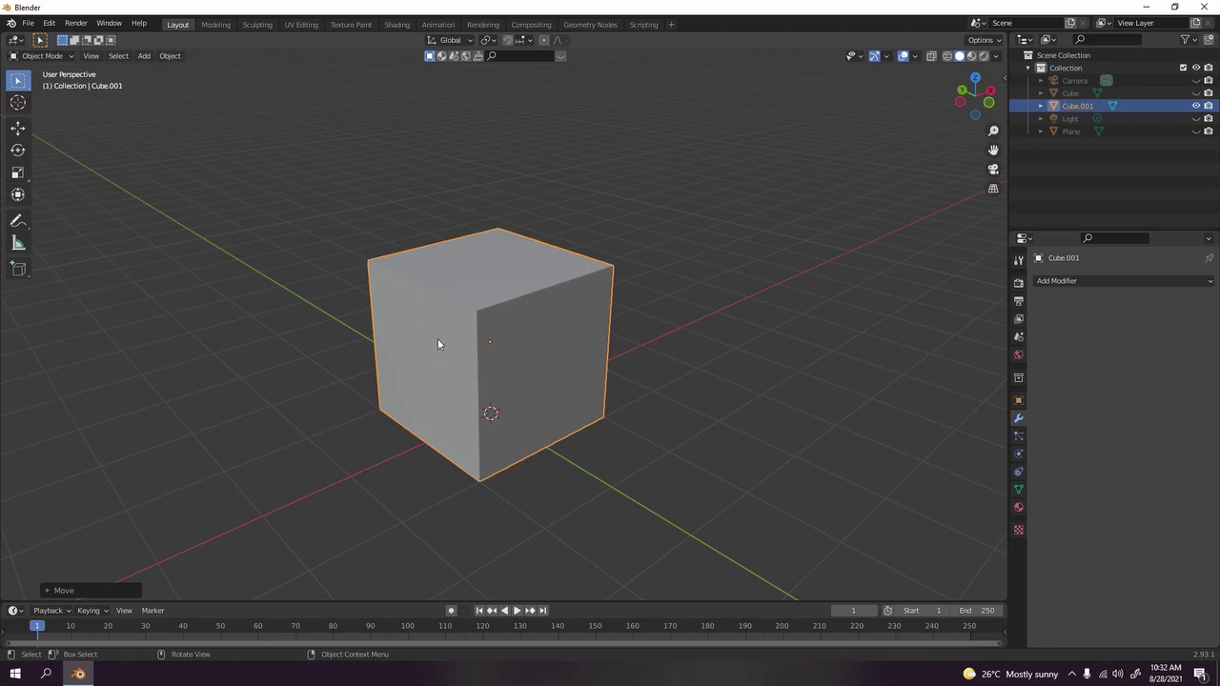
pyautogui.click(1057, 281)
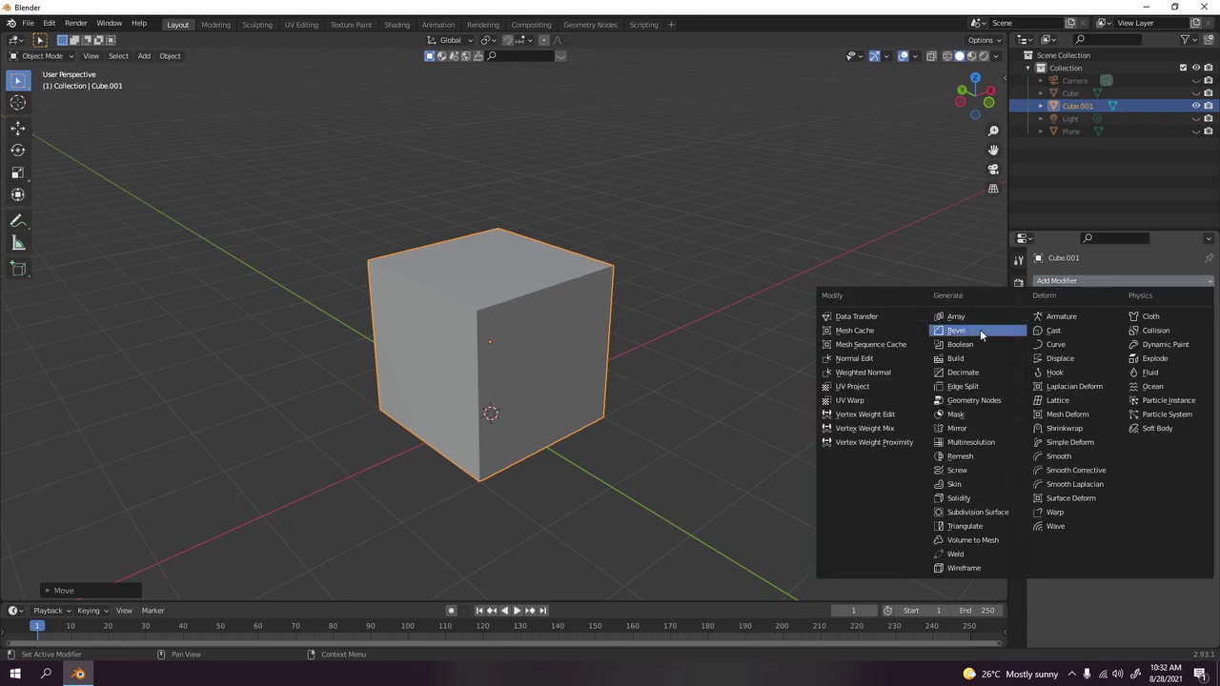
pyautogui.click(970, 570)
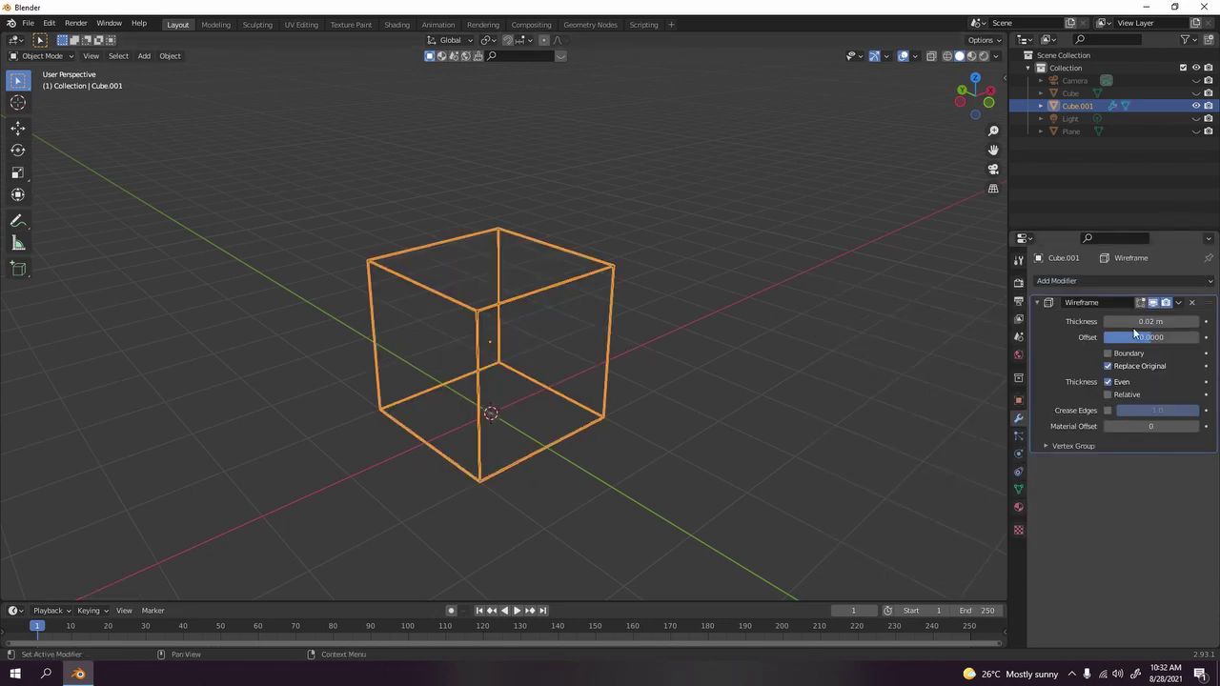
# Remove the Wireframe modifier and subdivide the cube's mesh in Edit Mode
pyautogui.click(1192, 302)
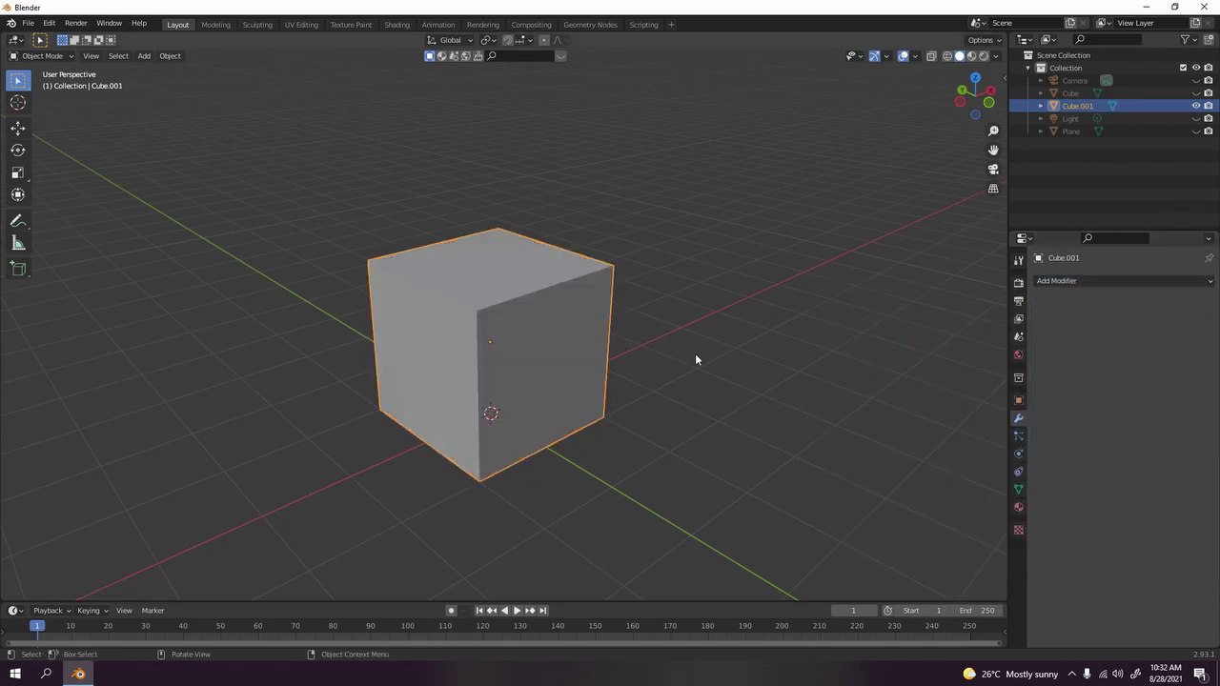
pyautogui.rightClick(490, 349)
pyautogui.press('Tab')
pyautogui.rightClick(524, 361)
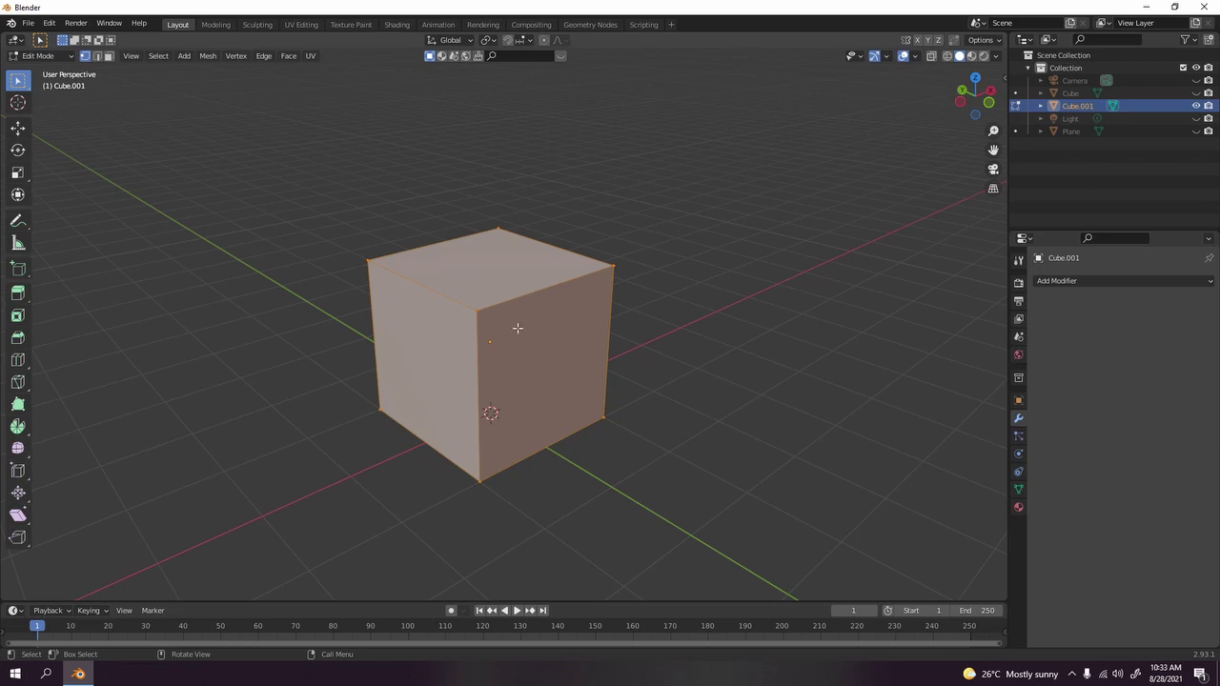
pyautogui.rightClick(518, 328)
pyautogui.click(518, 328)
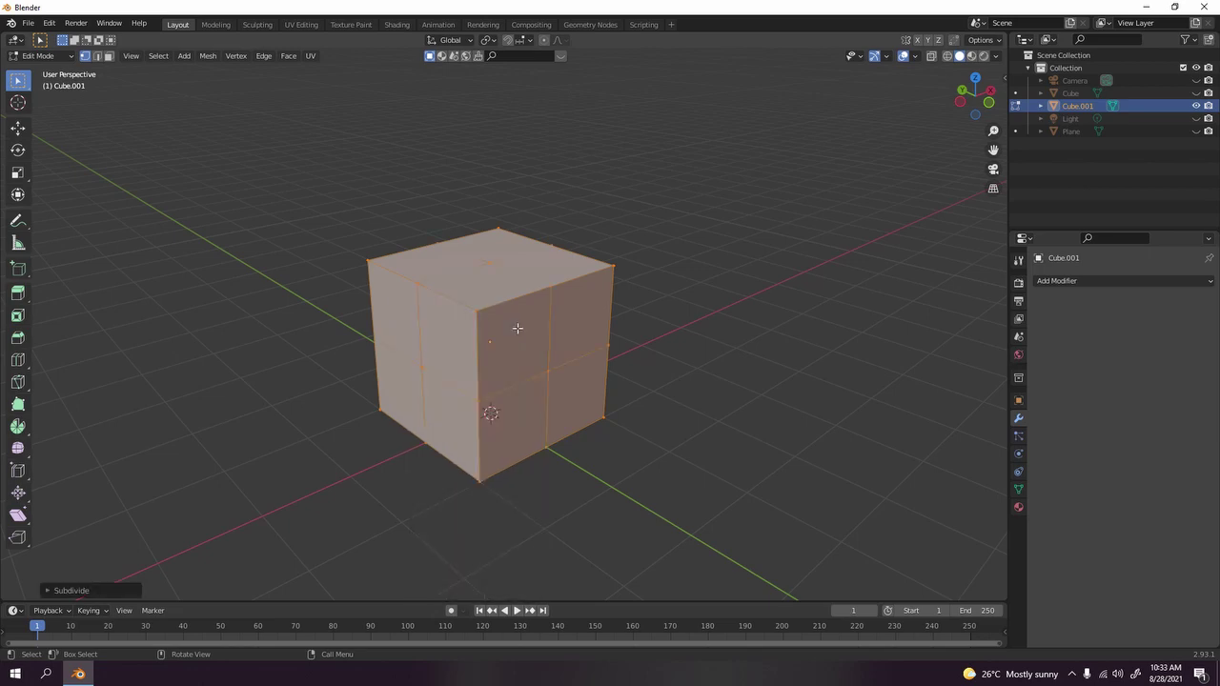
# Raise the Subdivide Number of Cuts to 5
pyautogui.click(54, 591)
pyautogui.click(208, 502)
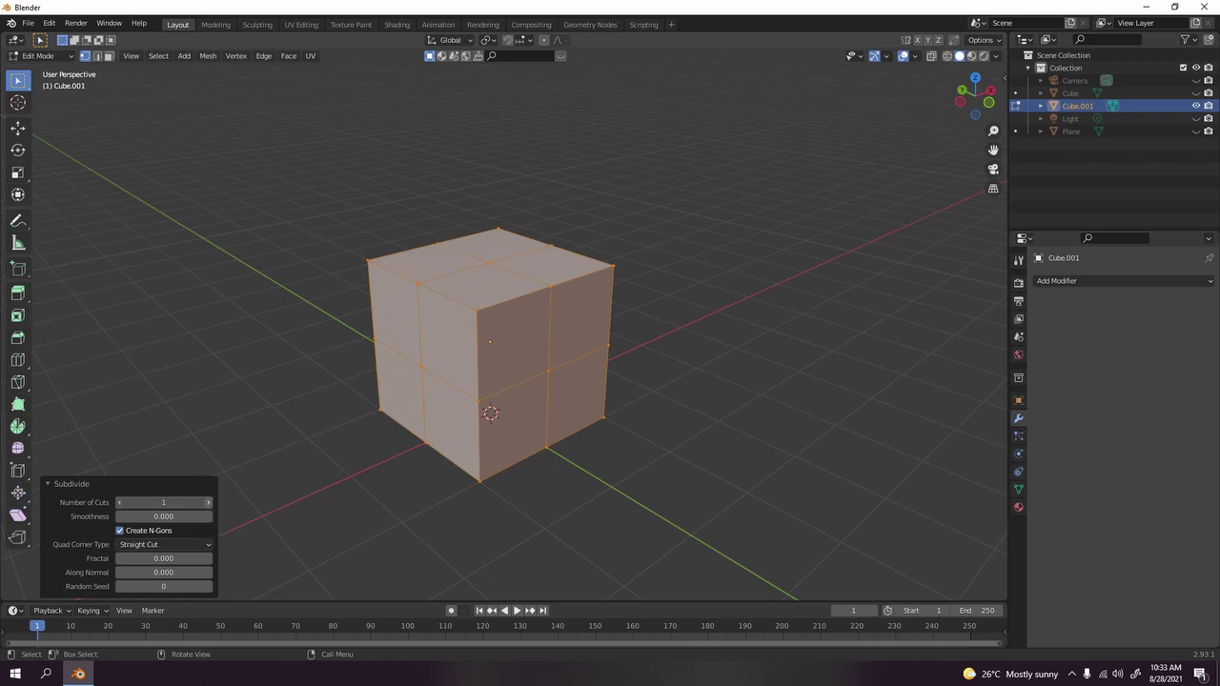
pyautogui.click(209, 504)
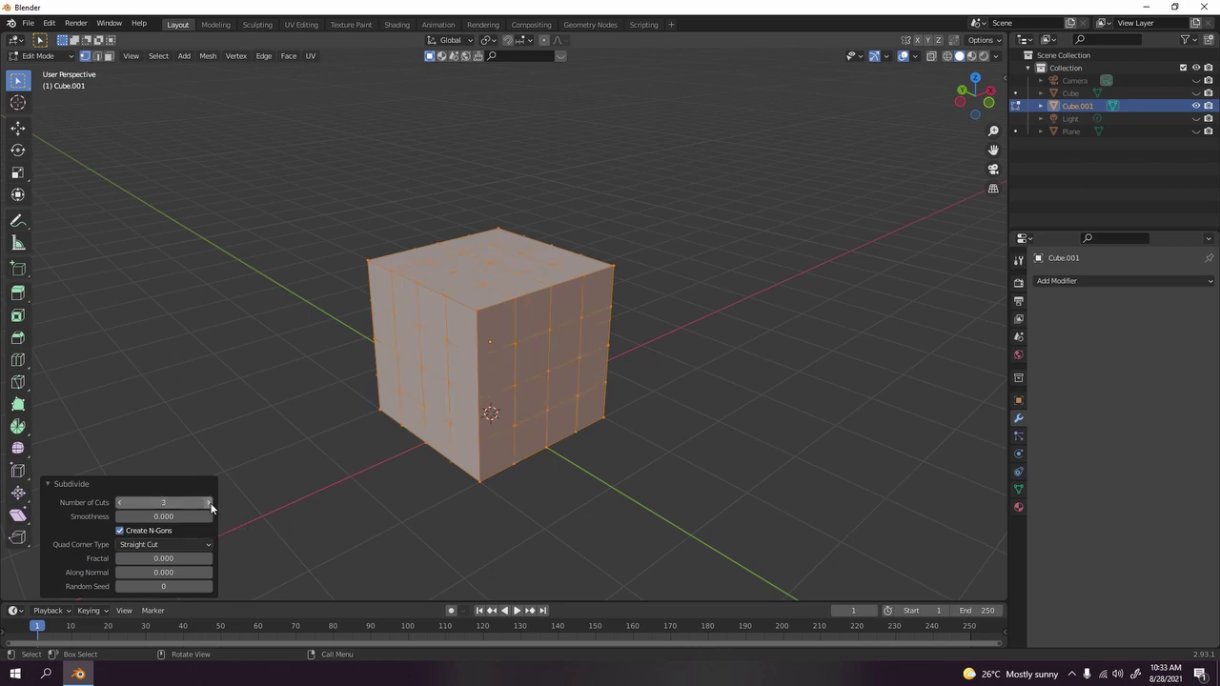
pyautogui.click(209, 503)
pyautogui.click(210, 503)
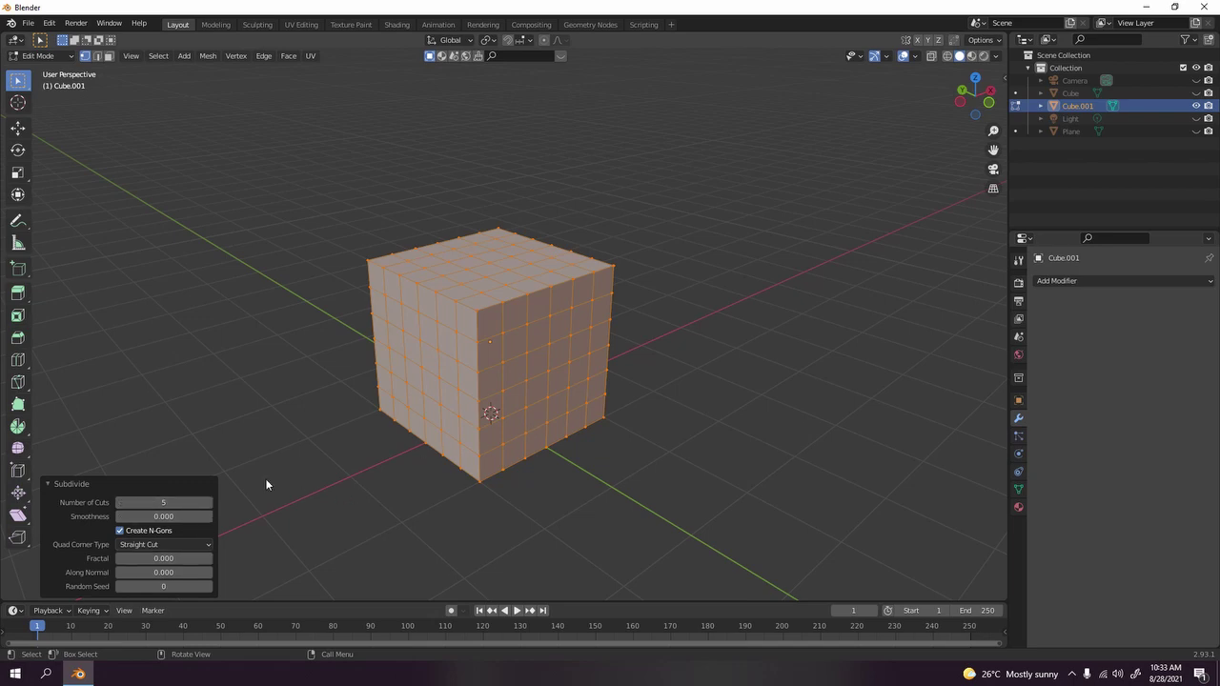
pyautogui.press('Tab')
pyautogui.press('Tab')
# Deselect all of the subdivided cube's vertices, toggling between Object and Edit Mode
pyautogui.click(795, 312)
pyautogui.click(1066, 281)
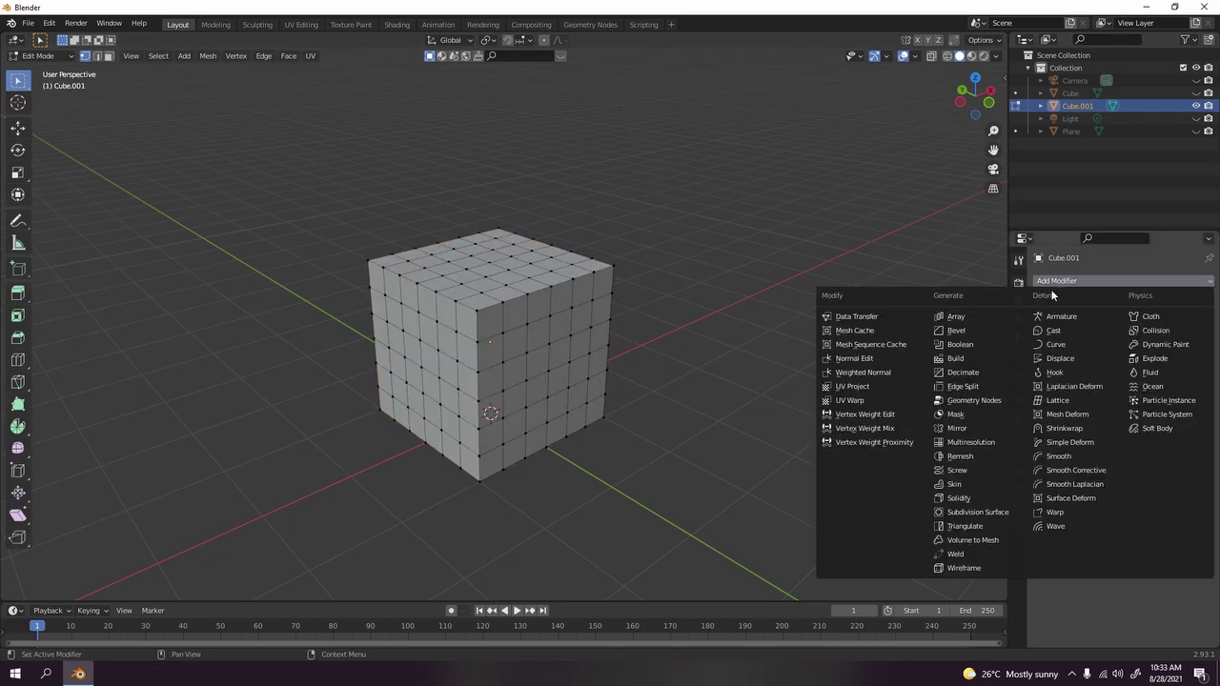
pyautogui.press('Tab')
pyautogui.click(626, 318)
pyautogui.press('Tab')
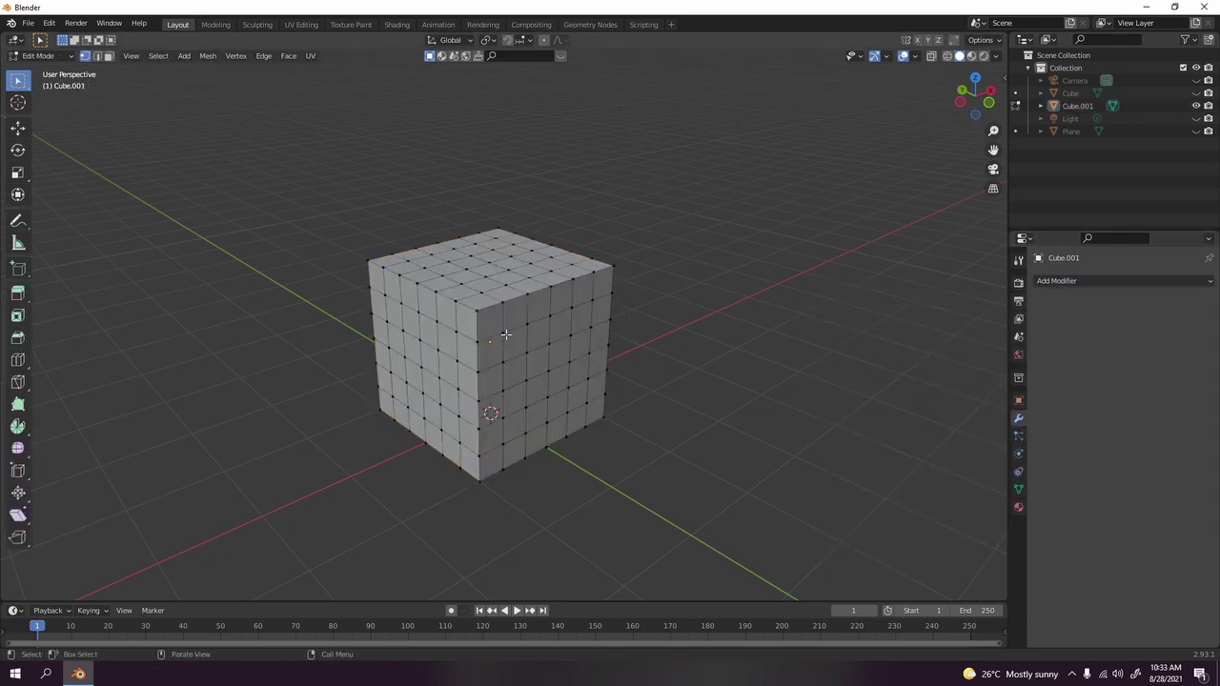
# Add a Wireframe modifier with 0.02 m thickness to the subdivided cube
pyautogui.click(1076, 281)
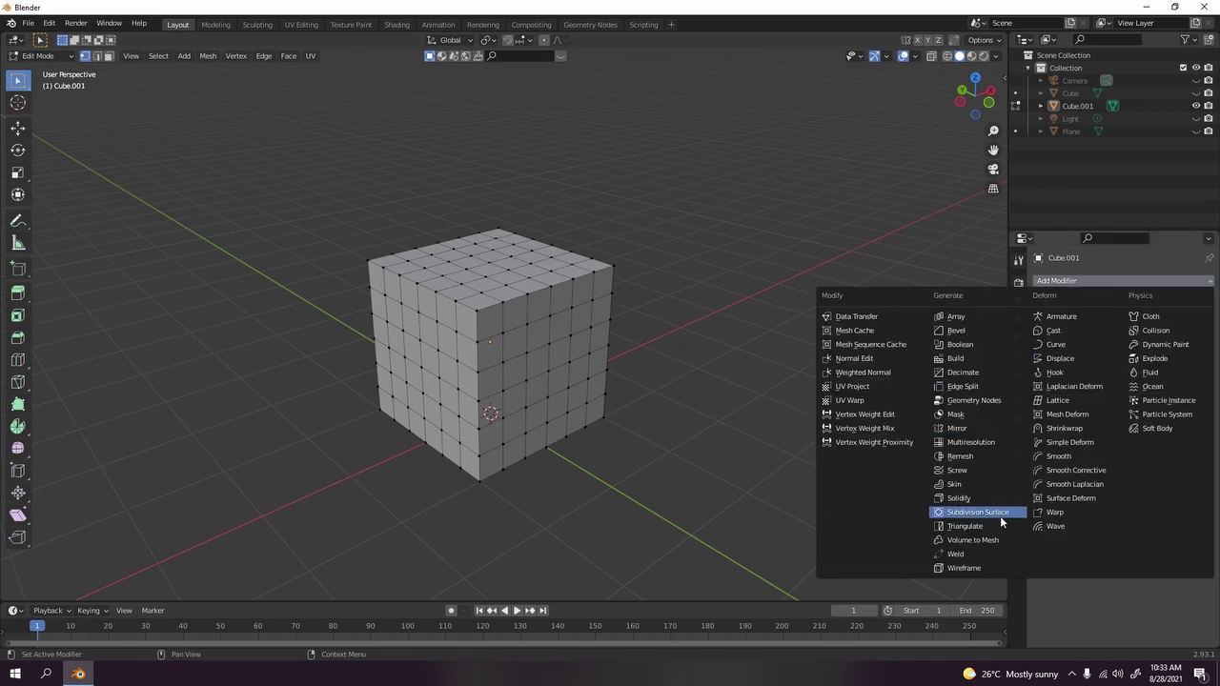
pyautogui.click(992, 569)
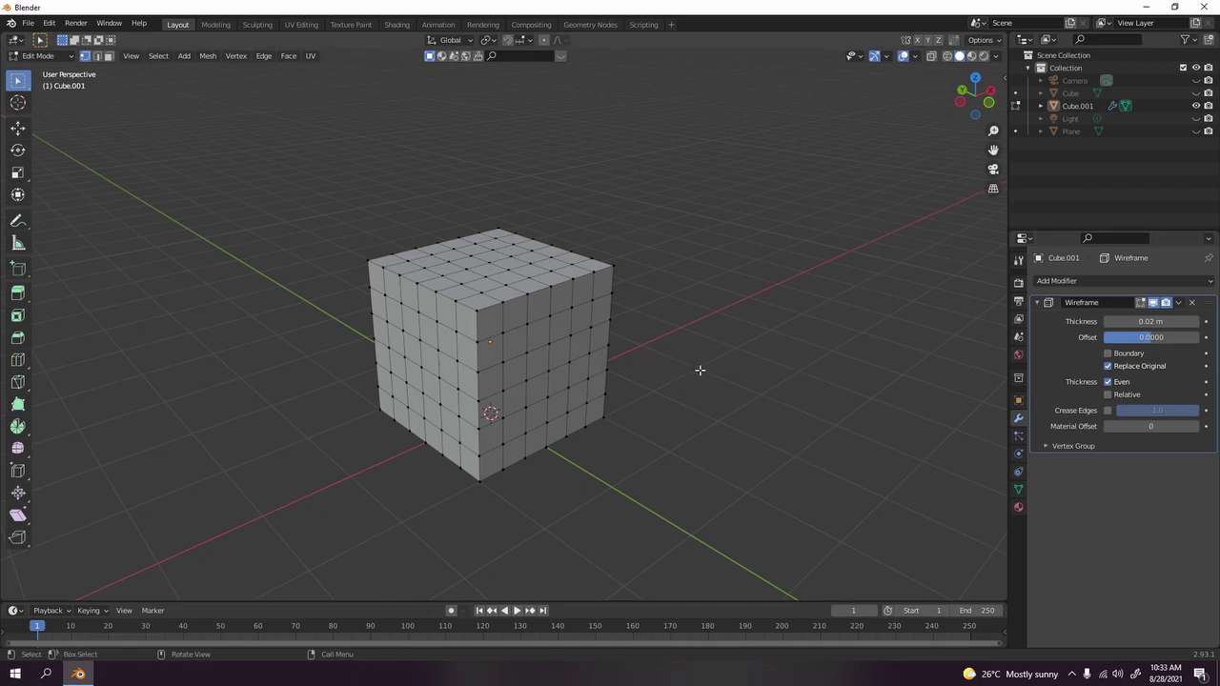
pyautogui.scroll(1, 683, 380)
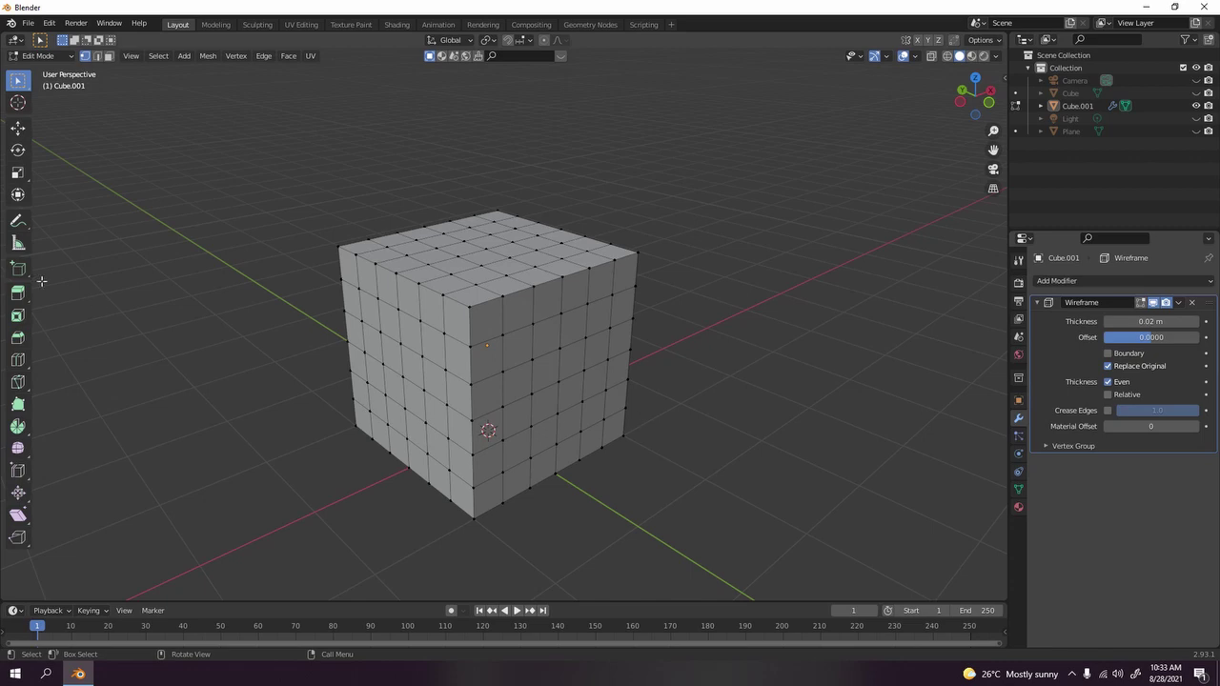
pyautogui.click(69, 60)
# Switch to Object Mode and orbit around the thin wireframe cage to inspect it
pyautogui.click(68, 76)
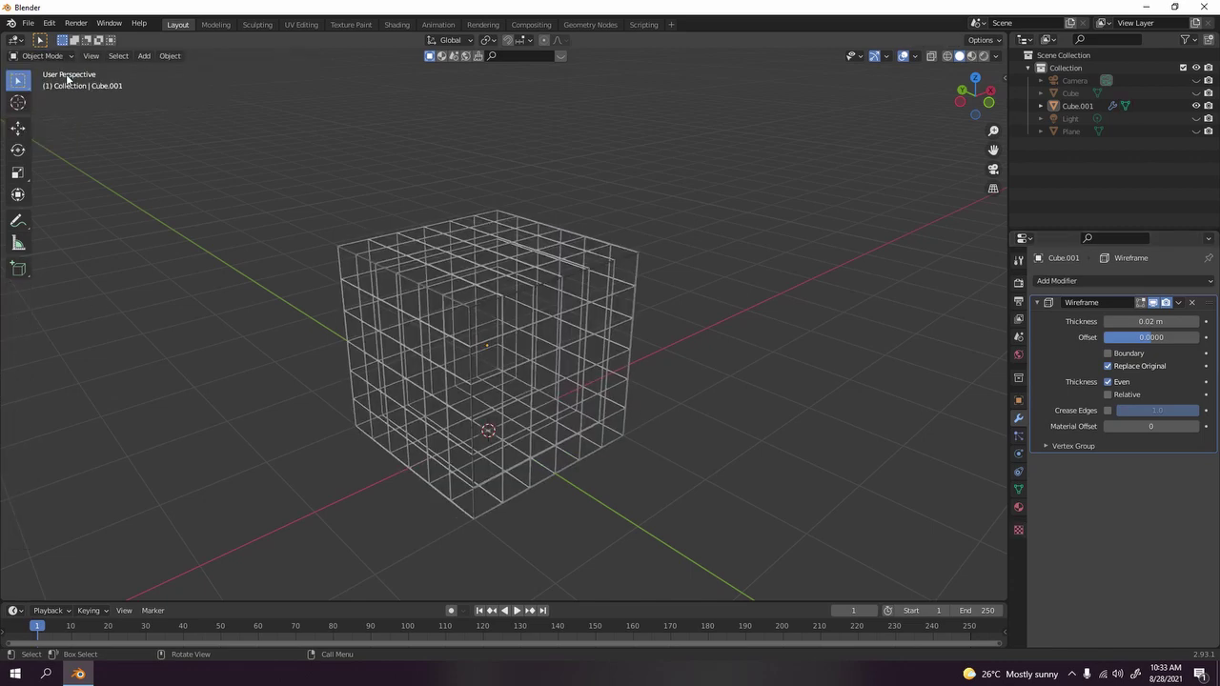
pyautogui.moveTo(639, 317); pyautogui.dragTo(635, 289, button='middle')
pyautogui.scroll(5, 630, 335)
pyautogui.moveTo(629, 335); pyautogui.dragTo(591, 307, button='middle')
pyautogui.scroll(-5, 607, 316)
pyautogui.scroll(6, 588, 265)
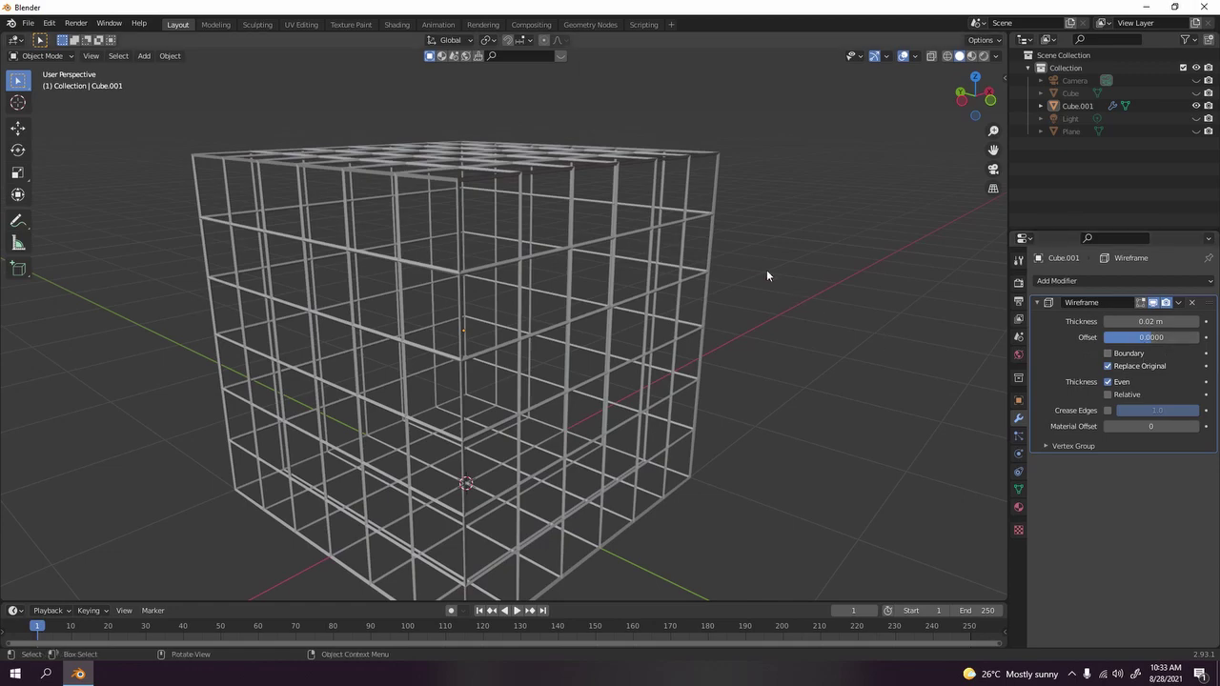
pyautogui.moveTo(757, 262); pyautogui.dragTo(537, 267, button='middle')
pyautogui.scroll(4, 631, 291)
pyautogui.scroll(-6, 625, 291)
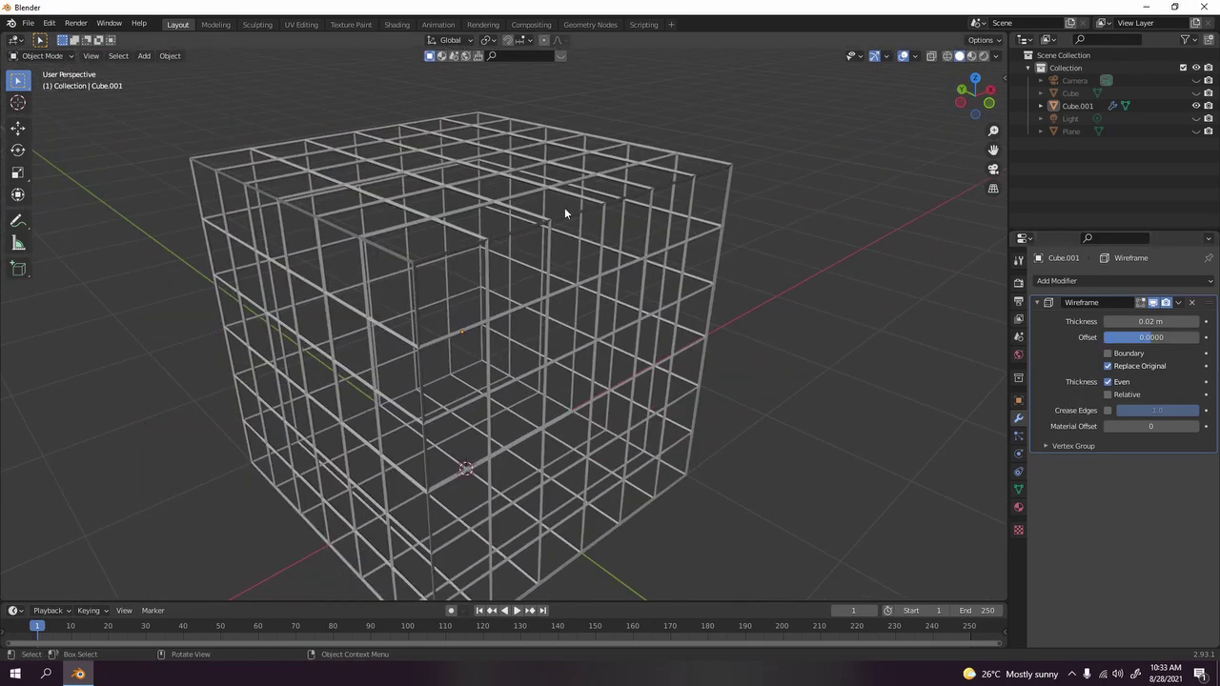
pyautogui.scroll(-5, 522, 338)
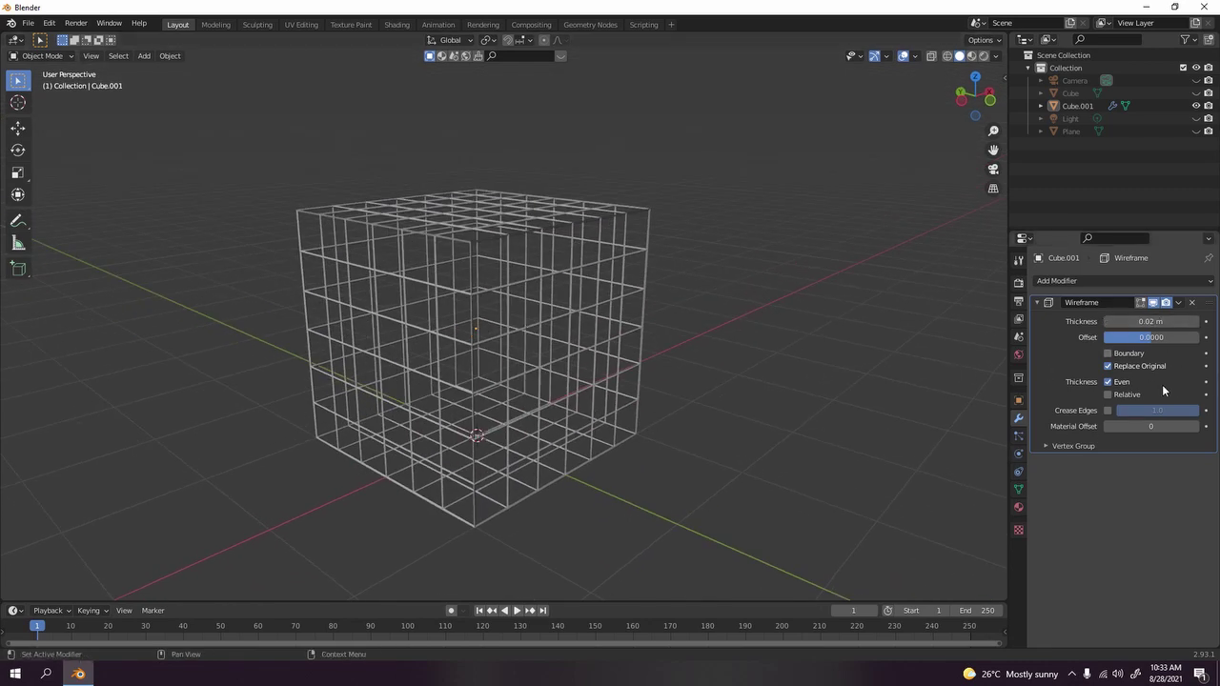
pyautogui.scroll(3, 620, 323)
# Set the Wireframe modifier thickness to 0.044 m for chunkier bars
pyautogui.moveTo(619, 323); pyautogui.dragTo(419, 344, button='middle')
pyautogui.scroll(3, 540, 286)
pyautogui.scroll(8, 547, 341)
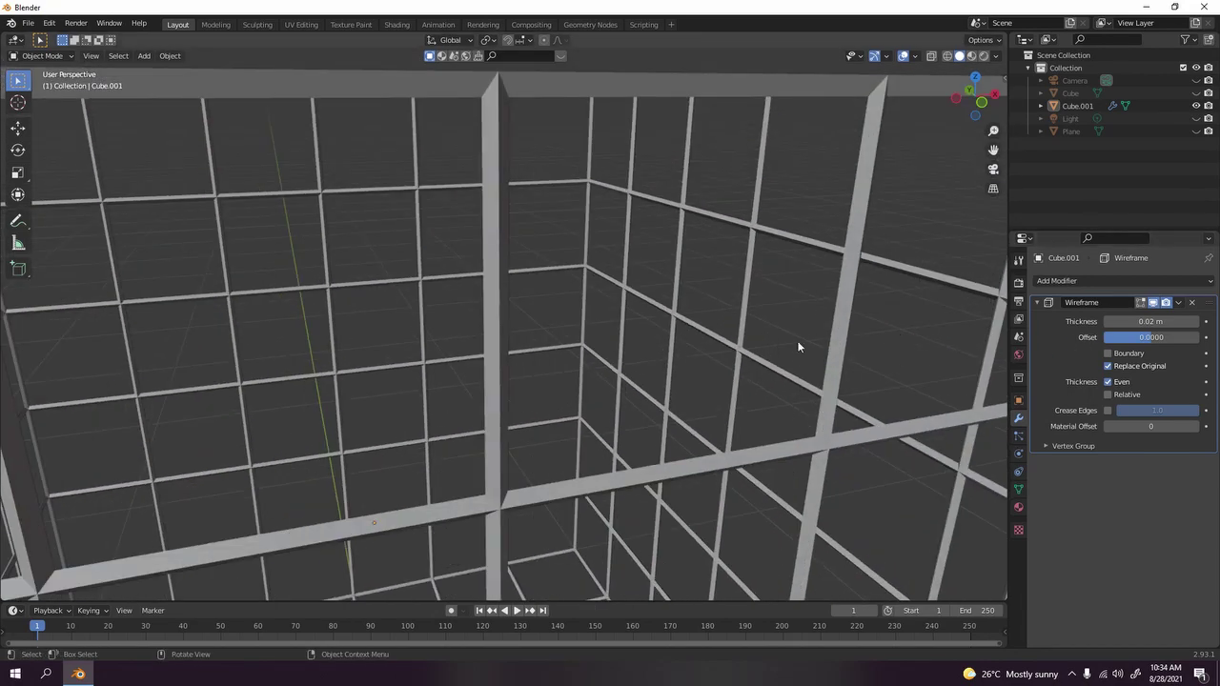
pyautogui.scroll(-6, 741, 341)
pyautogui.moveTo(1141, 322); pyautogui.dragTo(1186, 323)
pyautogui.hotkey('ctrl', 'z')
pyautogui.hotkey('ctrl', 'shift', 'z')
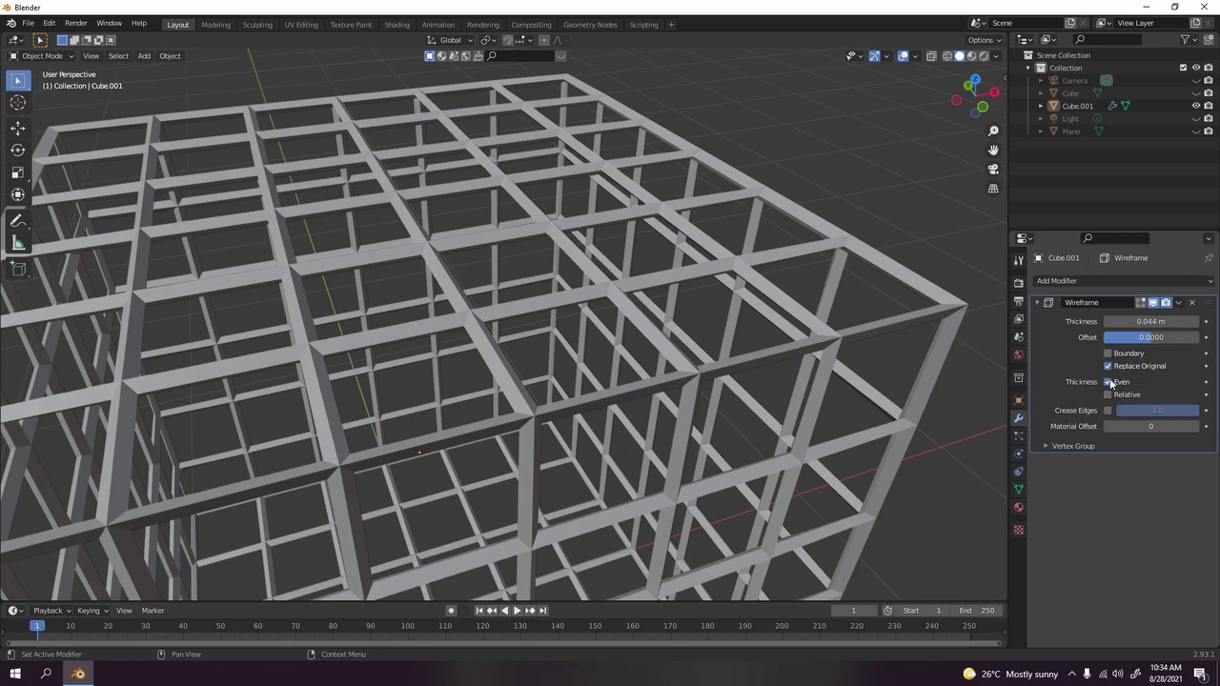
pyautogui.click(1109, 382)
pyautogui.click(1110, 382)
pyautogui.click(1110, 383)
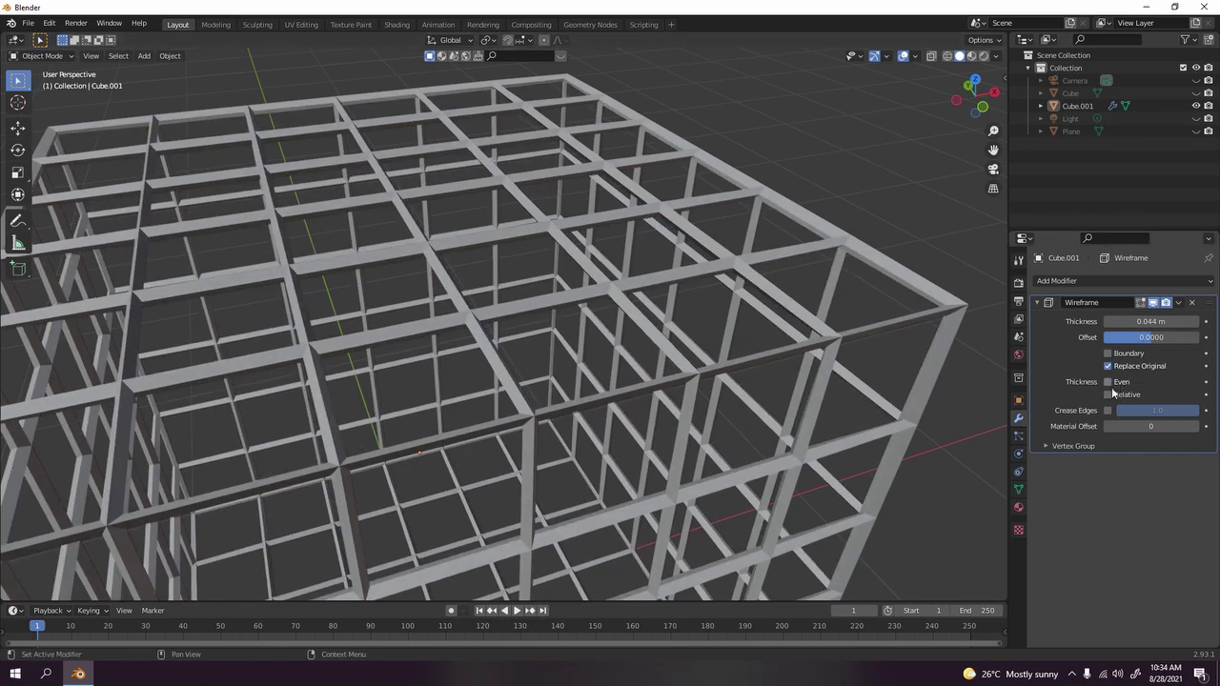
pyautogui.click(1109, 383)
pyautogui.scroll(-5, 584, 406)
pyautogui.moveTo(585, 406); pyautogui.dragTo(558, 374, button='middle')
pyautogui.scroll(-4, 558, 374)
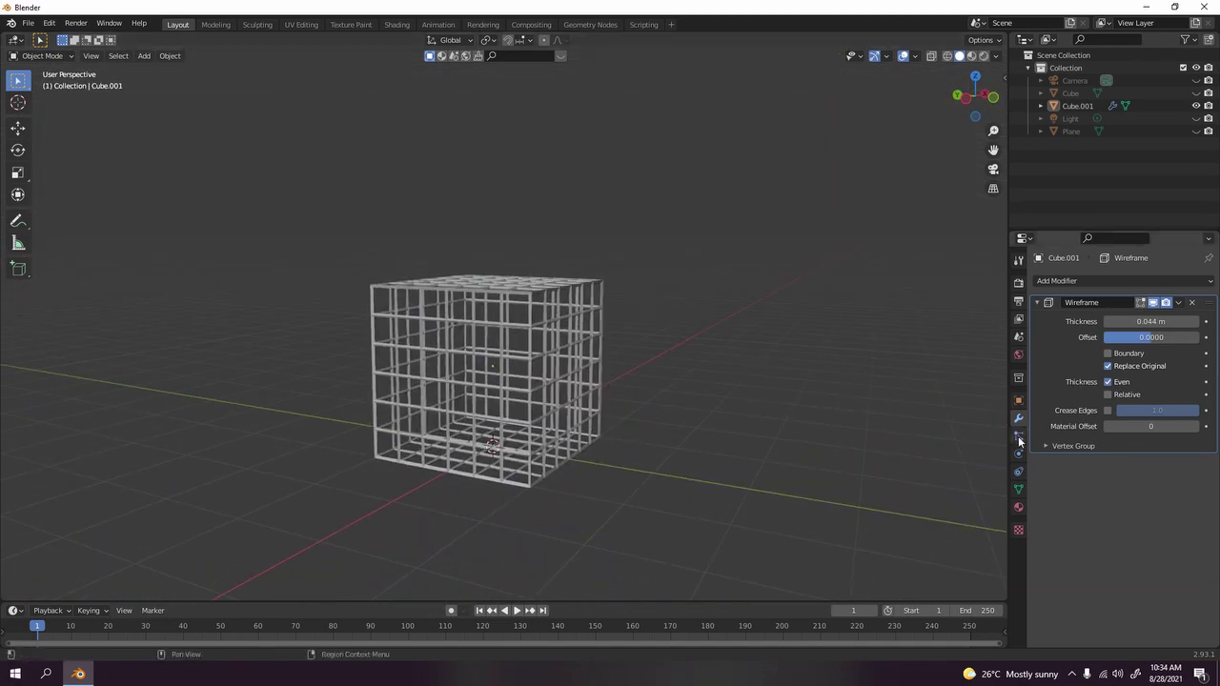
pyautogui.click(1050, 447)
pyautogui.click(1050, 446)
pyautogui.click(1109, 394)
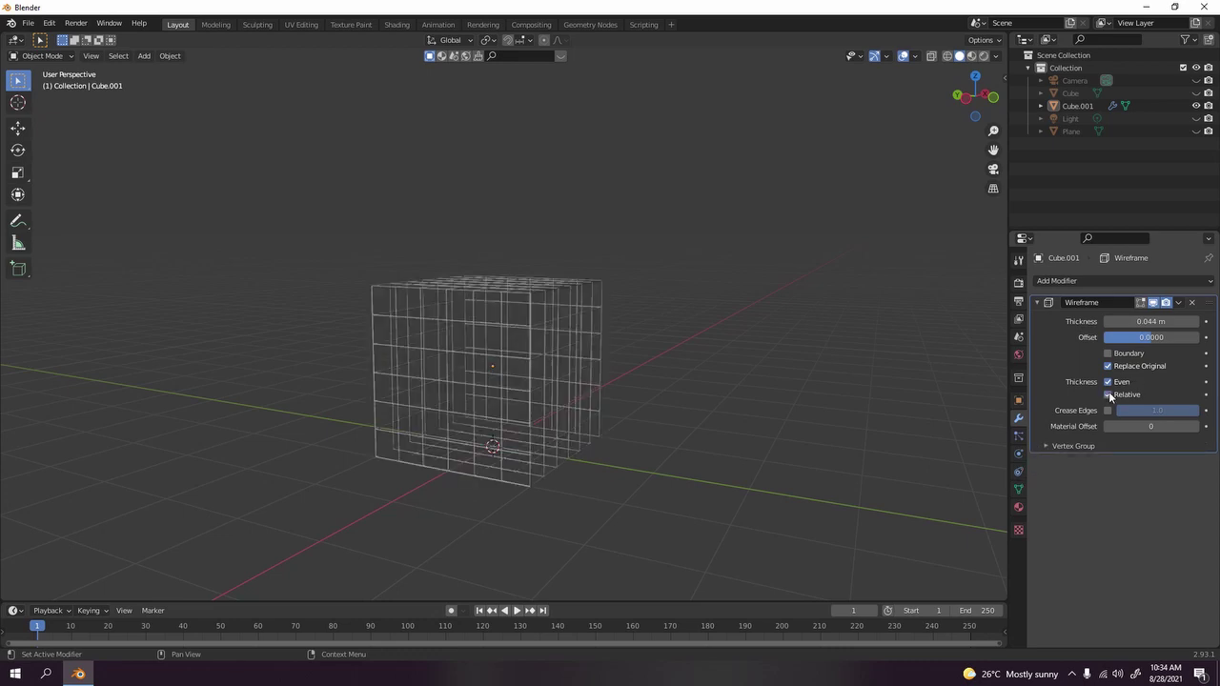
pyautogui.scroll(8, 671, 306)
pyautogui.moveTo(671, 307); pyautogui.dragTo(633, 349, button='middle')
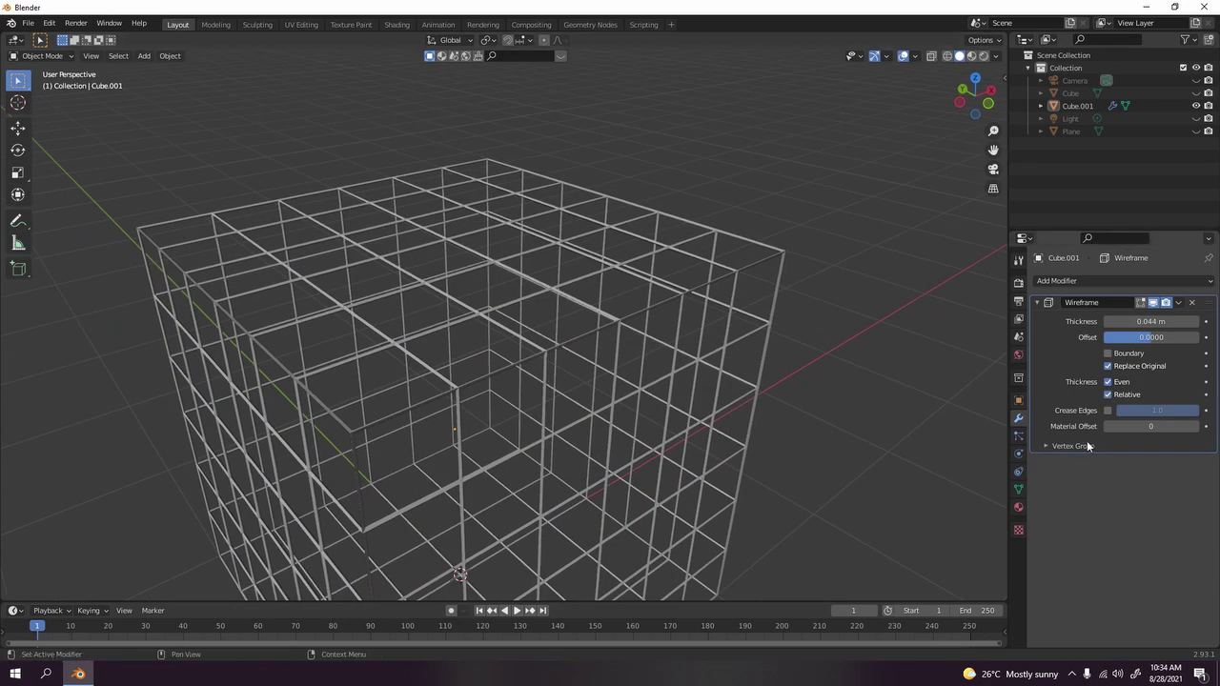
pyautogui.click(1106, 394)
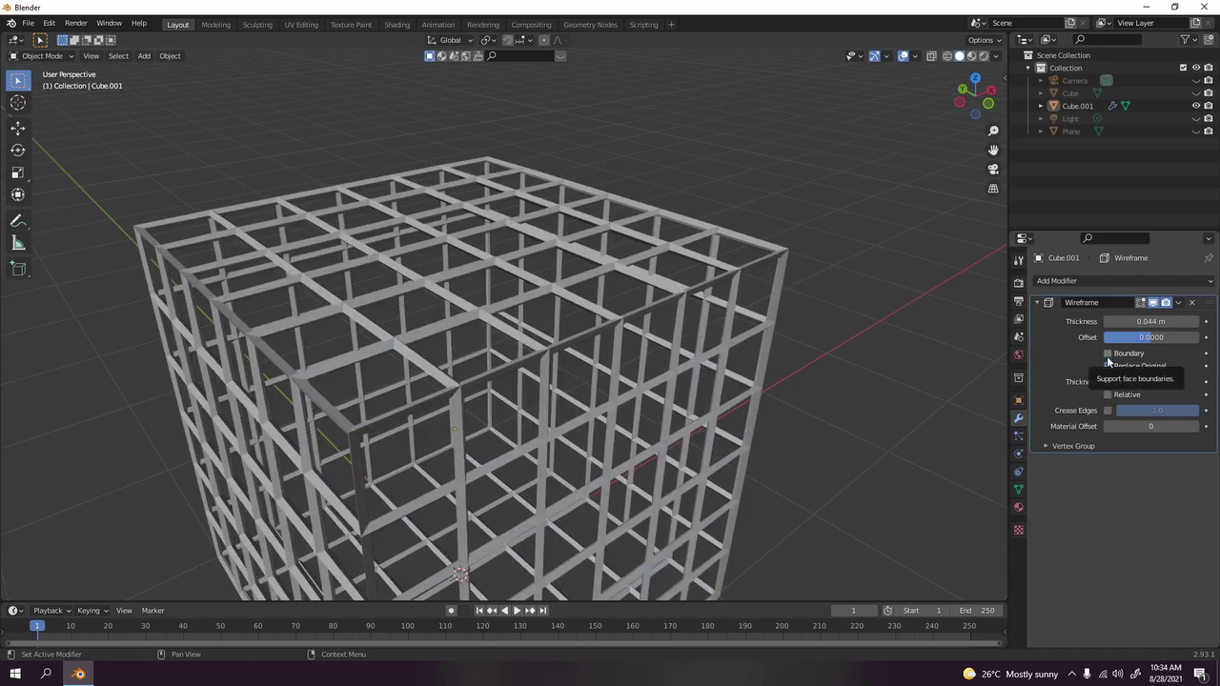
pyautogui.click(1109, 358)
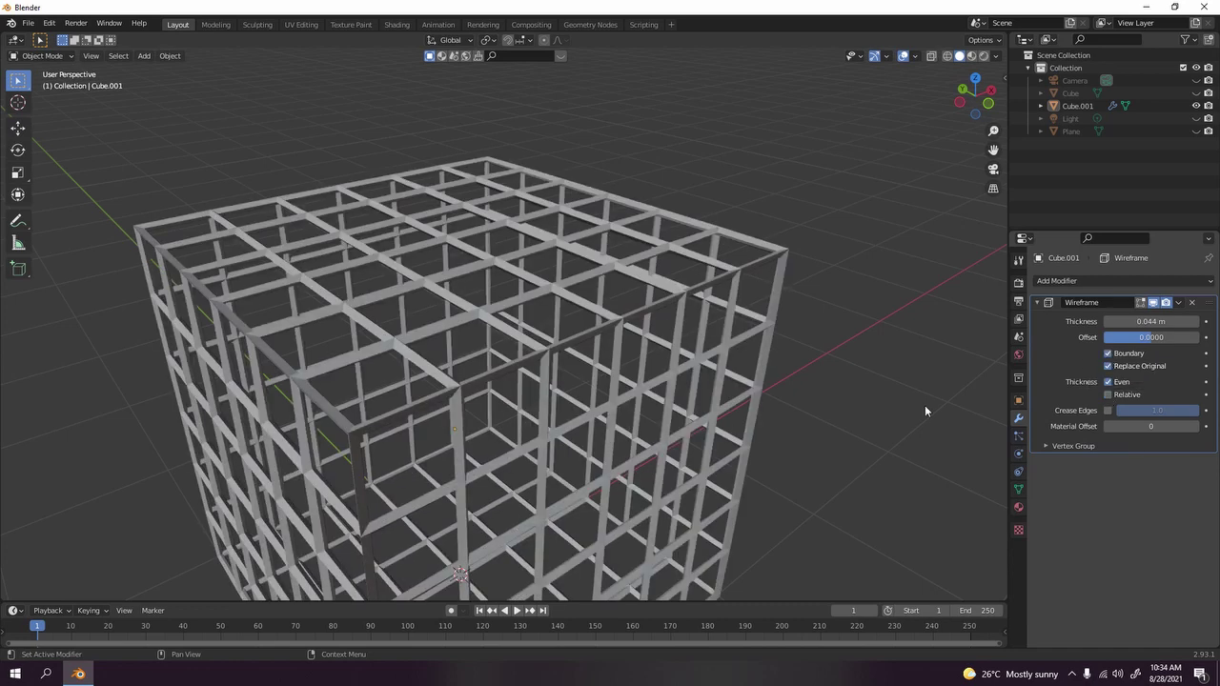
pyautogui.click(1108, 354)
pyautogui.scroll(-5, 755, 414)
pyautogui.moveTo(755, 413); pyautogui.dragTo(871, 416, button='middle')
pyautogui.moveTo(1150, 338)
pyautogui.mouseDown()
pyautogui.moveTo(1203, 337)
pyautogui.moveTo(1151, 338)
pyautogui.mouseUp()
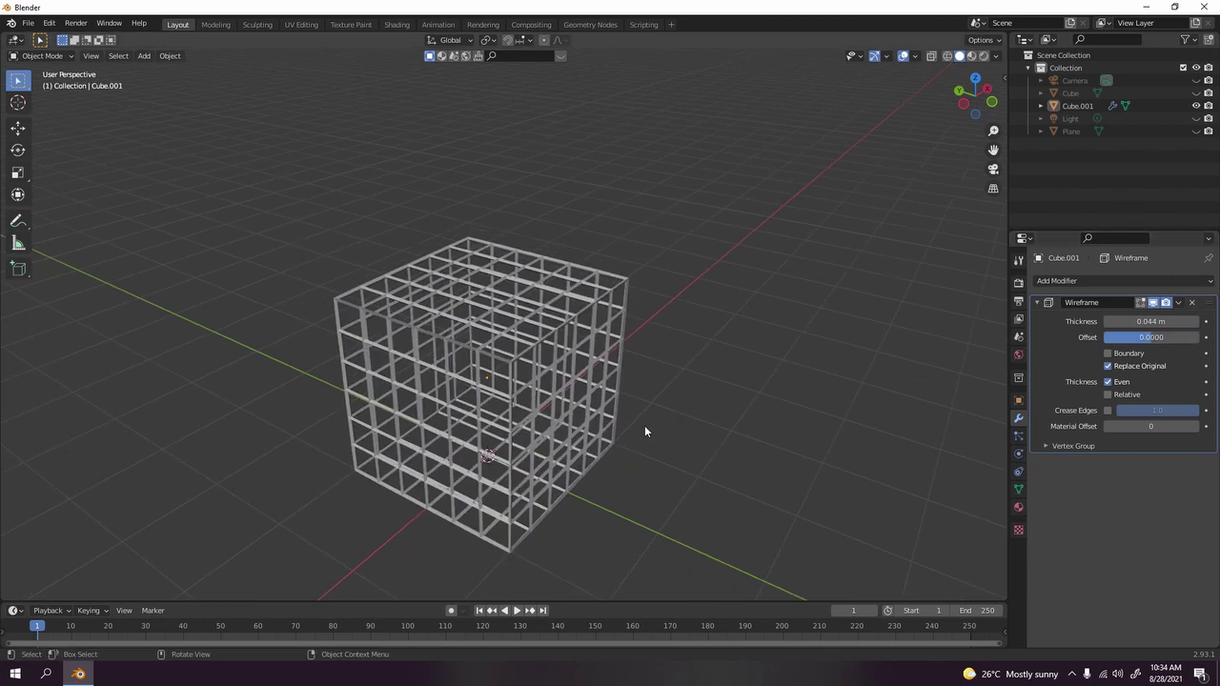
pyautogui.scroll(-3, 639, 429)
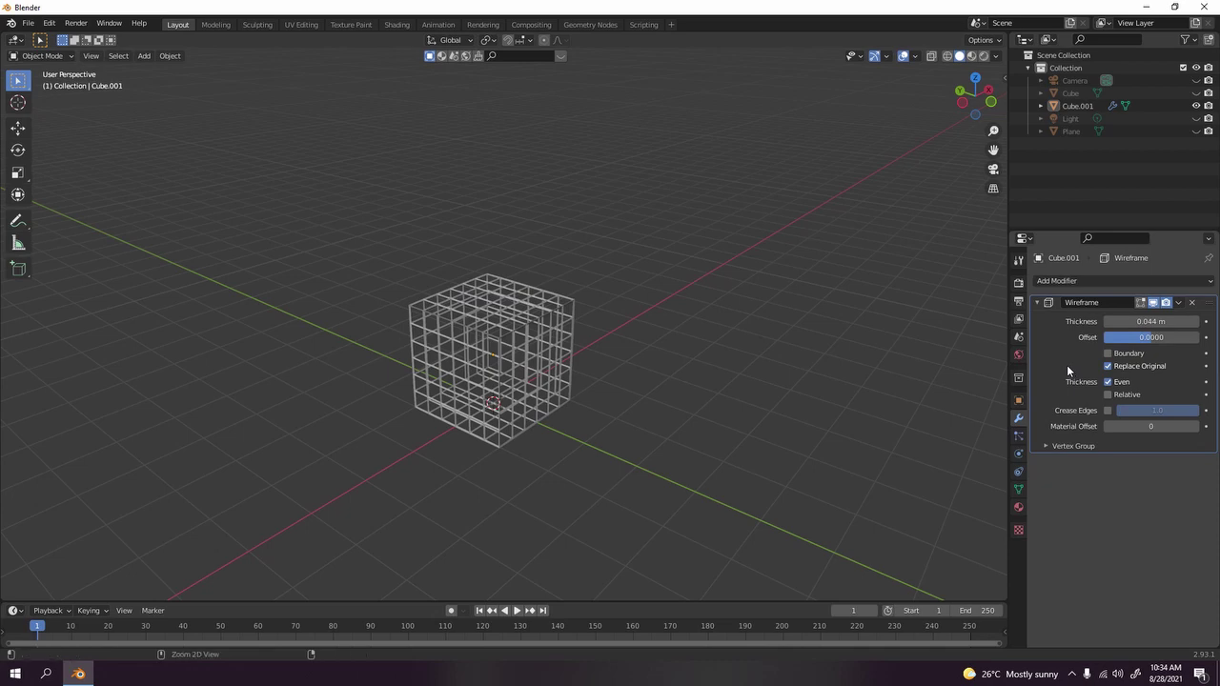
# Apply the Wireframe modifier to Cube.001's mesh
pyautogui.hotkey('ctrl', 'a')
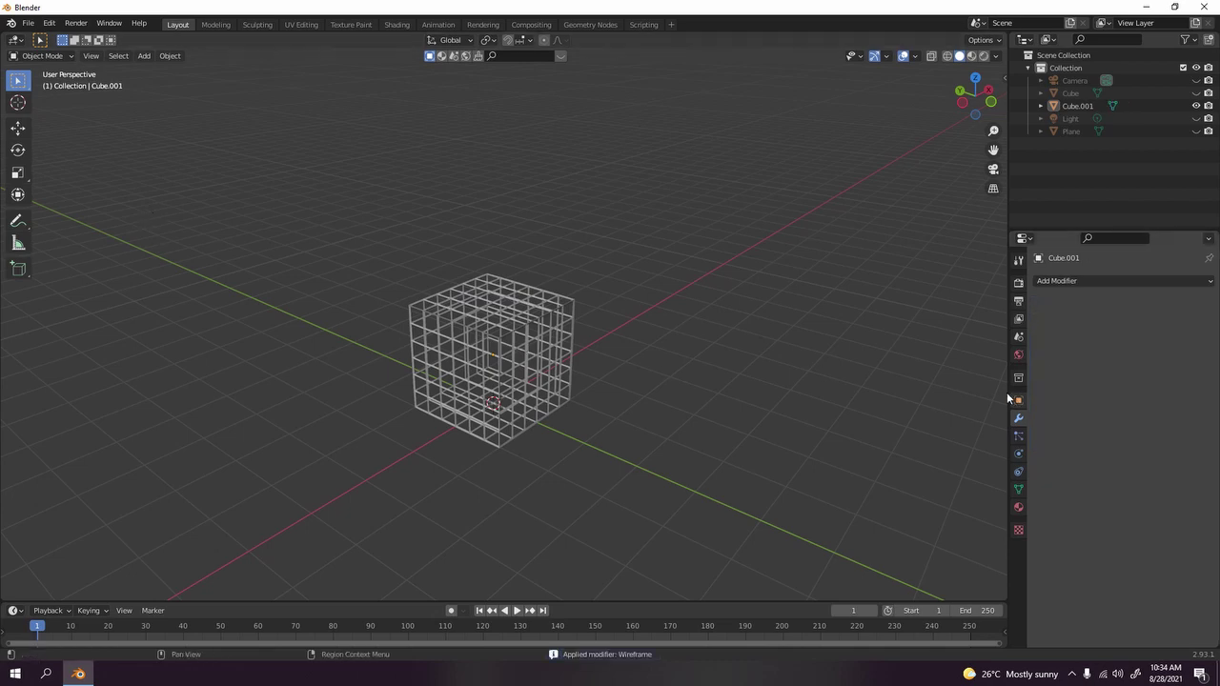
pyautogui.press('Tab')
pyautogui.moveTo(681, 286); pyautogui.dragTo(613, 289, button='middle')
pyautogui.press('Tab')
pyautogui.scroll(3, 637, 305)
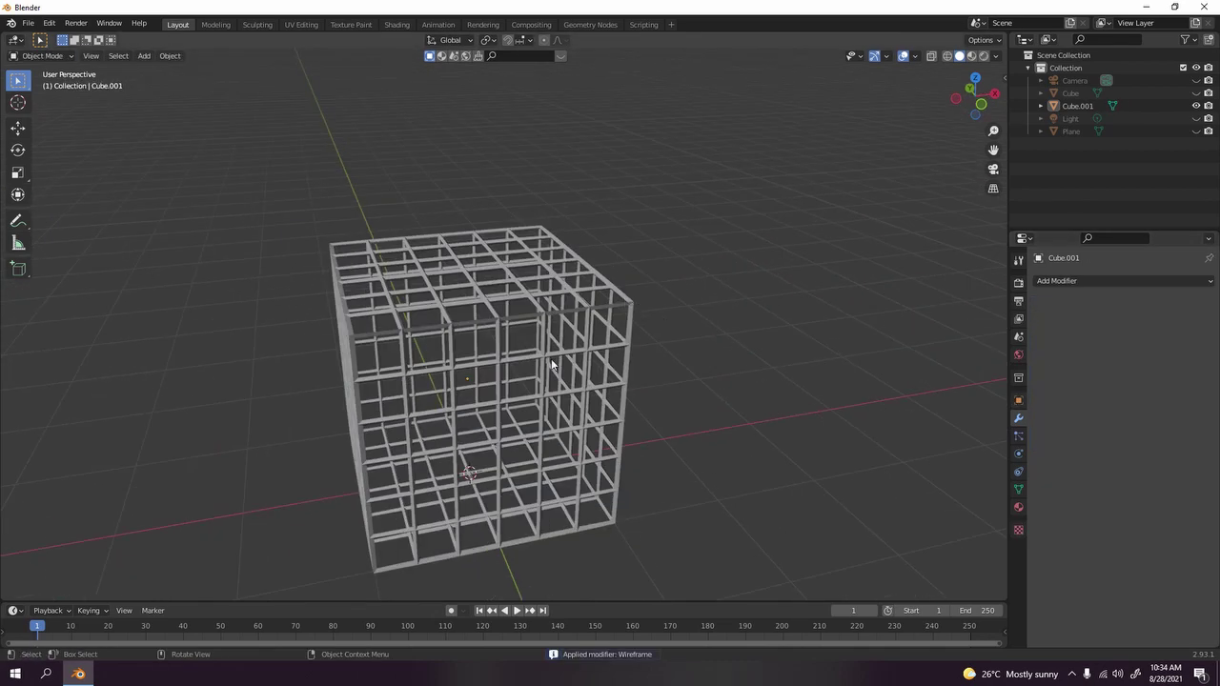
# Add a Bevel modifier of 0.1 m with 1 segment to the cage
pyautogui.click(551, 362)
pyautogui.click(1068, 284)
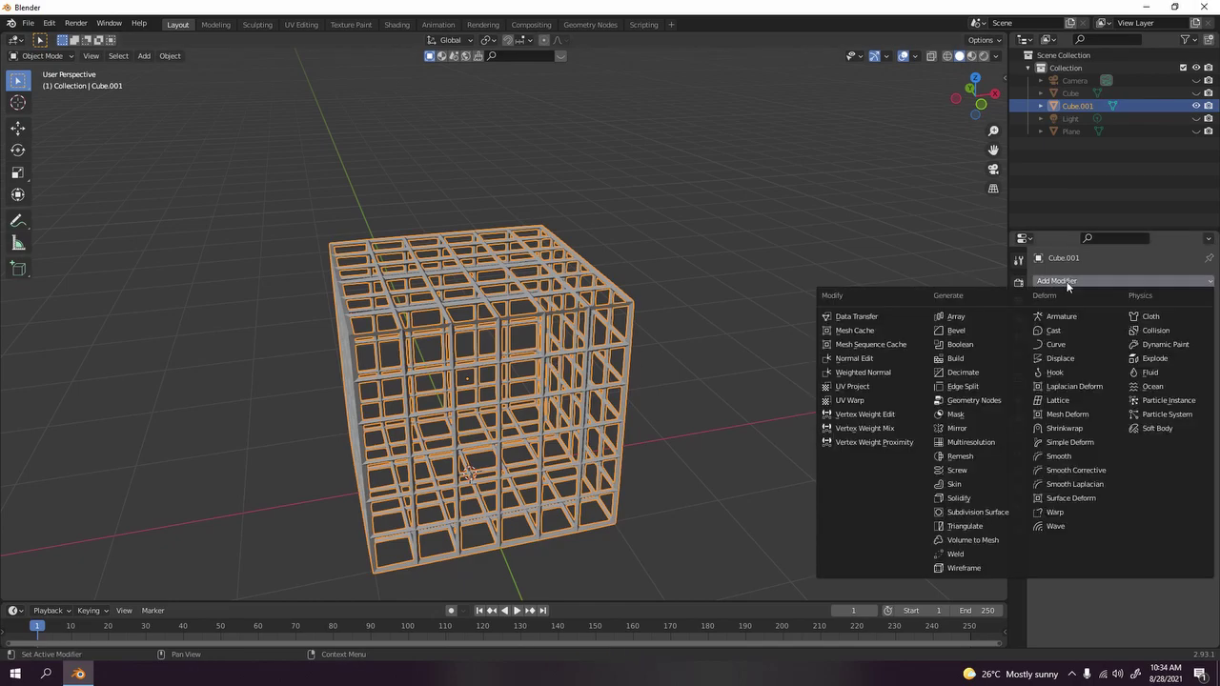
pyautogui.click(964, 329)
pyautogui.scroll(8, 551, 300)
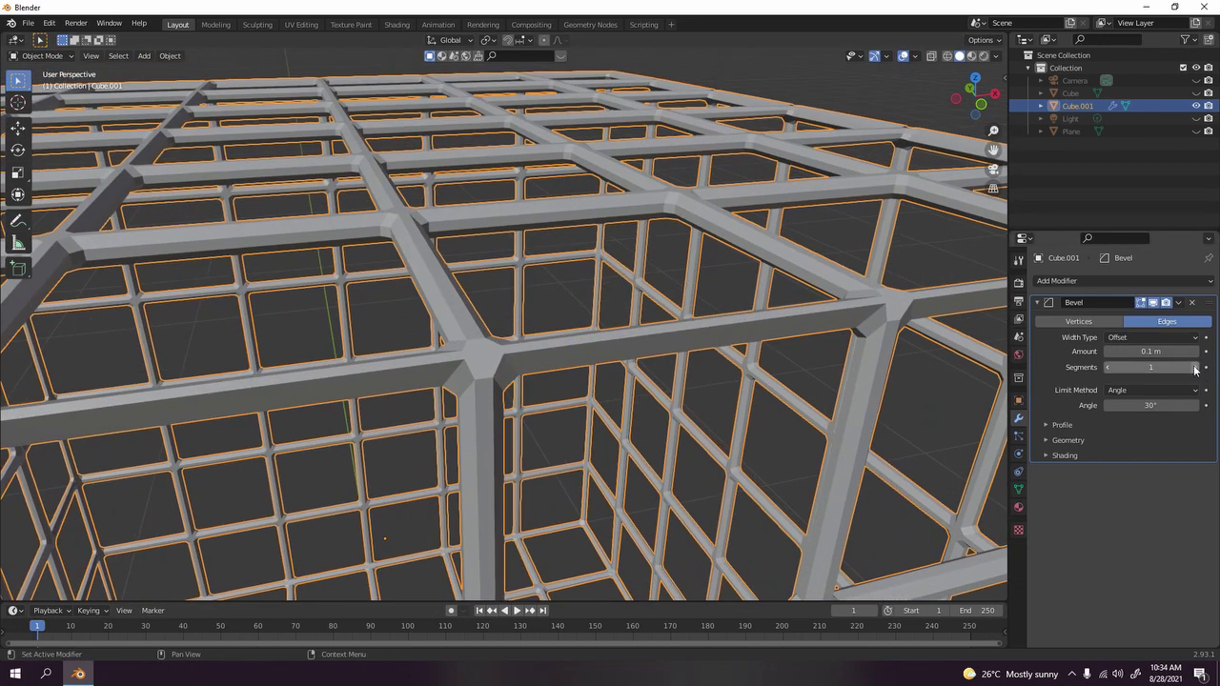
pyautogui.doubleClick(1195, 370)
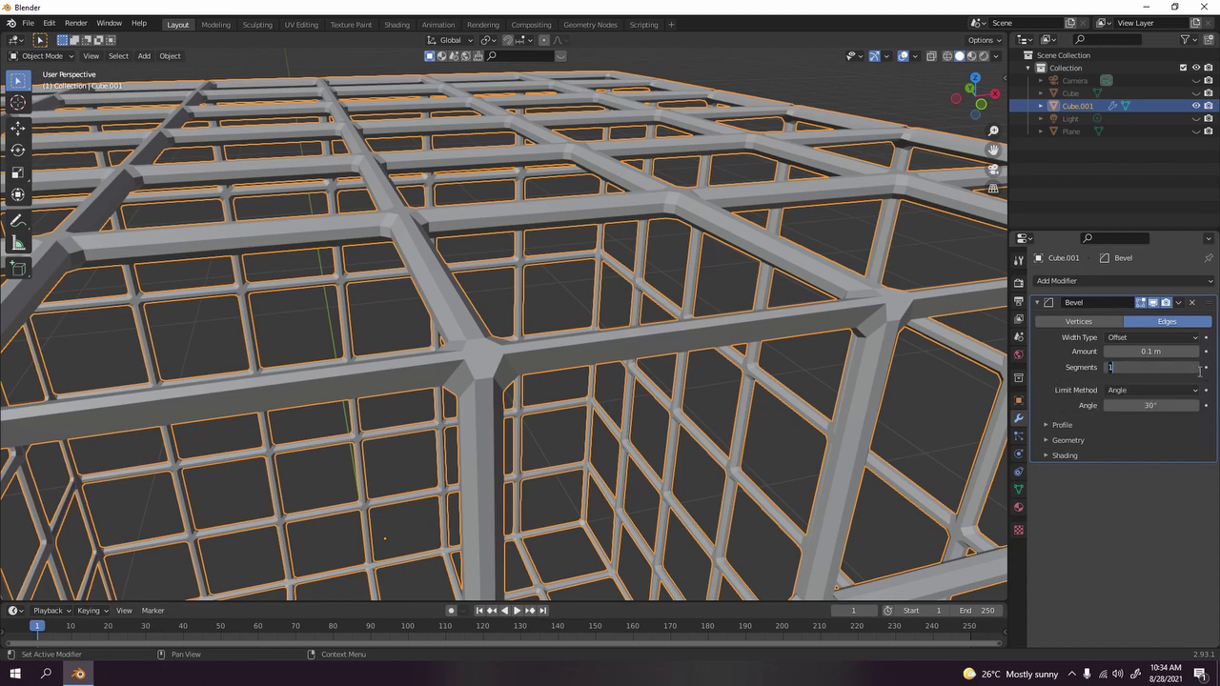
pyautogui.write('2')
pyautogui.press('Return')
pyautogui.click(1196, 367)
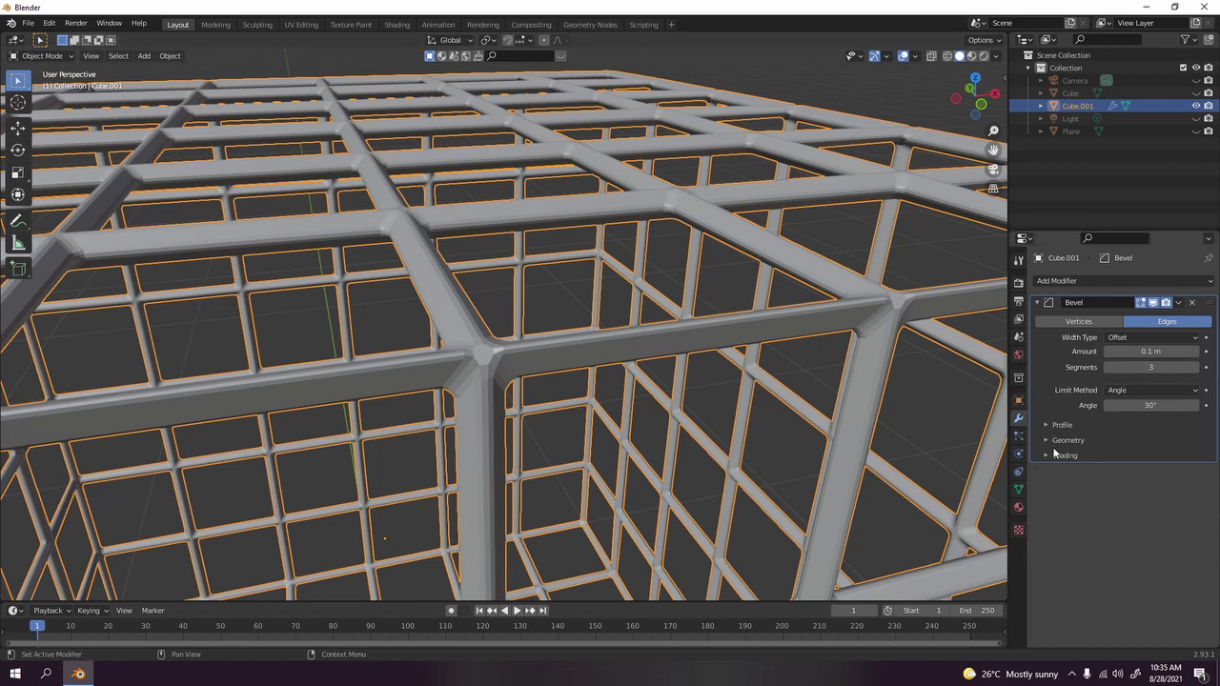
pyautogui.click(1127, 390)
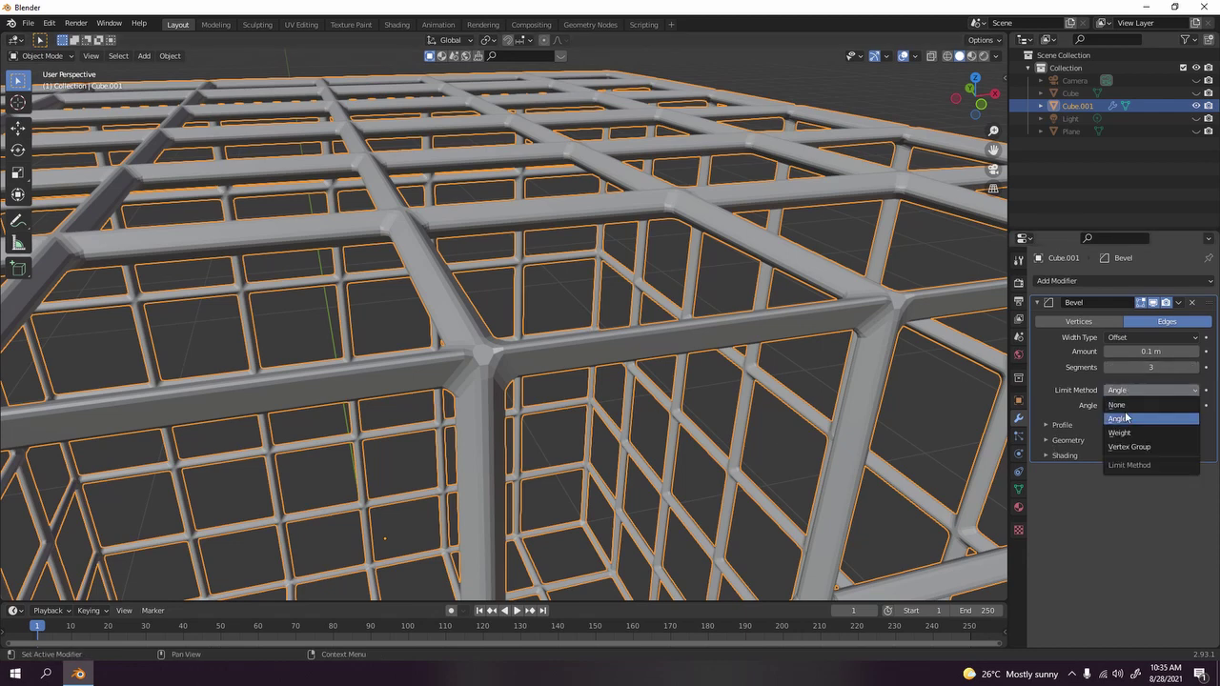
pyautogui.click(1126, 418)
pyautogui.click(1149, 390)
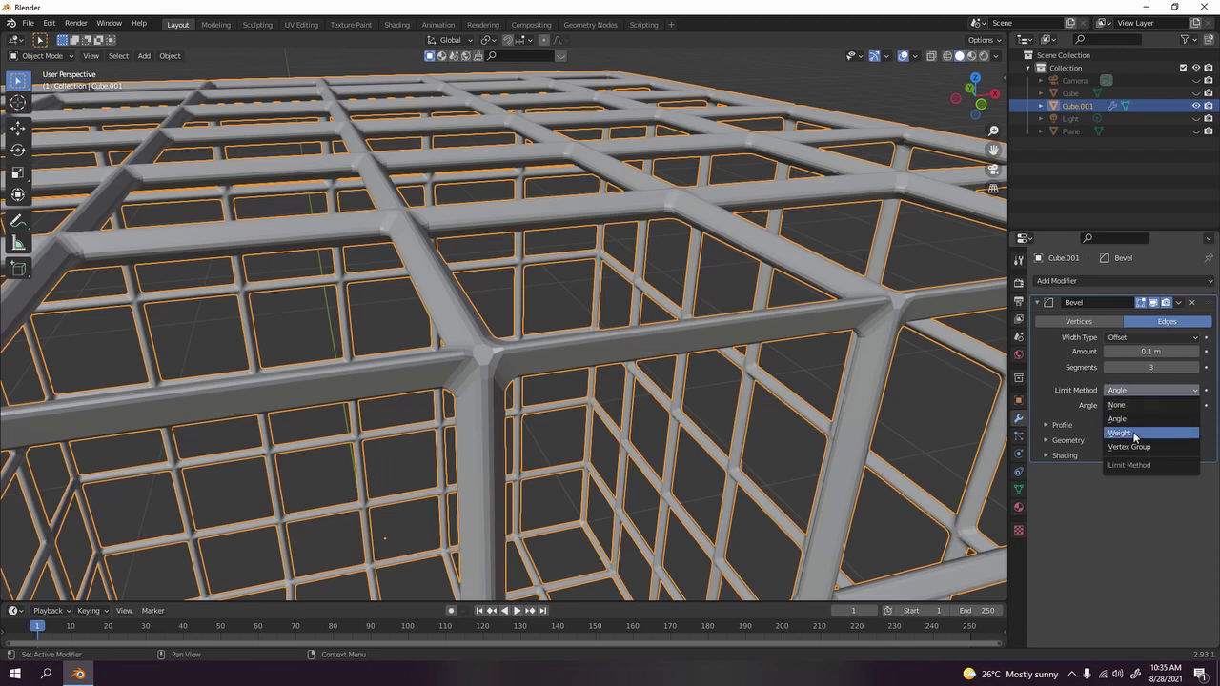
pyautogui.click(1135, 434)
pyautogui.click(1118, 391)
pyautogui.click(1132, 442)
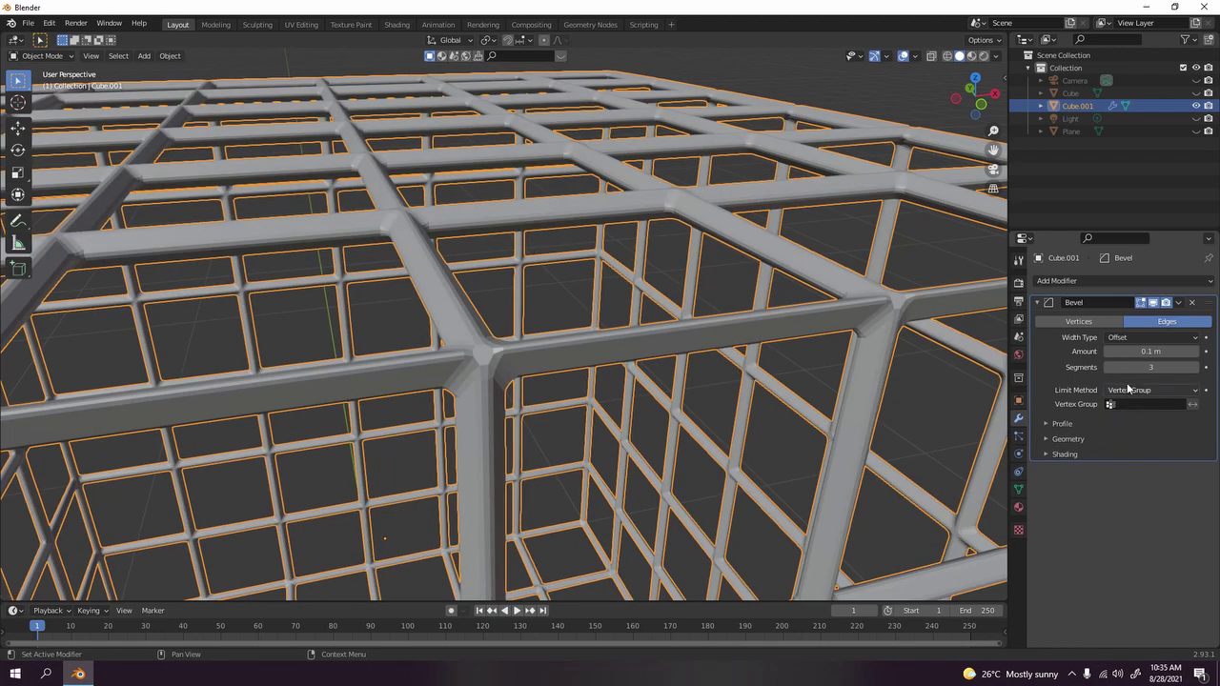
pyautogui.click(1134, 390)
pyautogui.click(1130, 417)
# Switch the Bevel modifier's profile type to Custom
pyautogui.click(1070, 427)
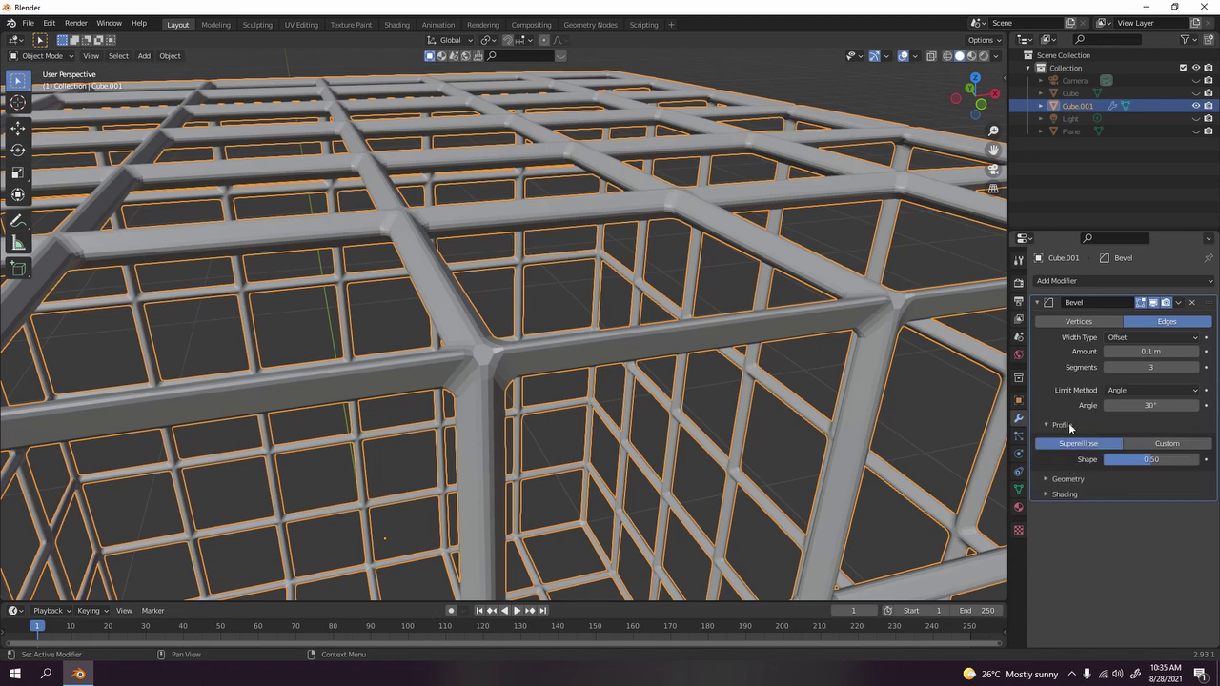
pyautogui.click(1150, 443)
pyautogui.scroll(-3, 1096, 517)
# Add three control points to the profile curve and drag them into an S-shape
pyautogui.click(1093, 464)
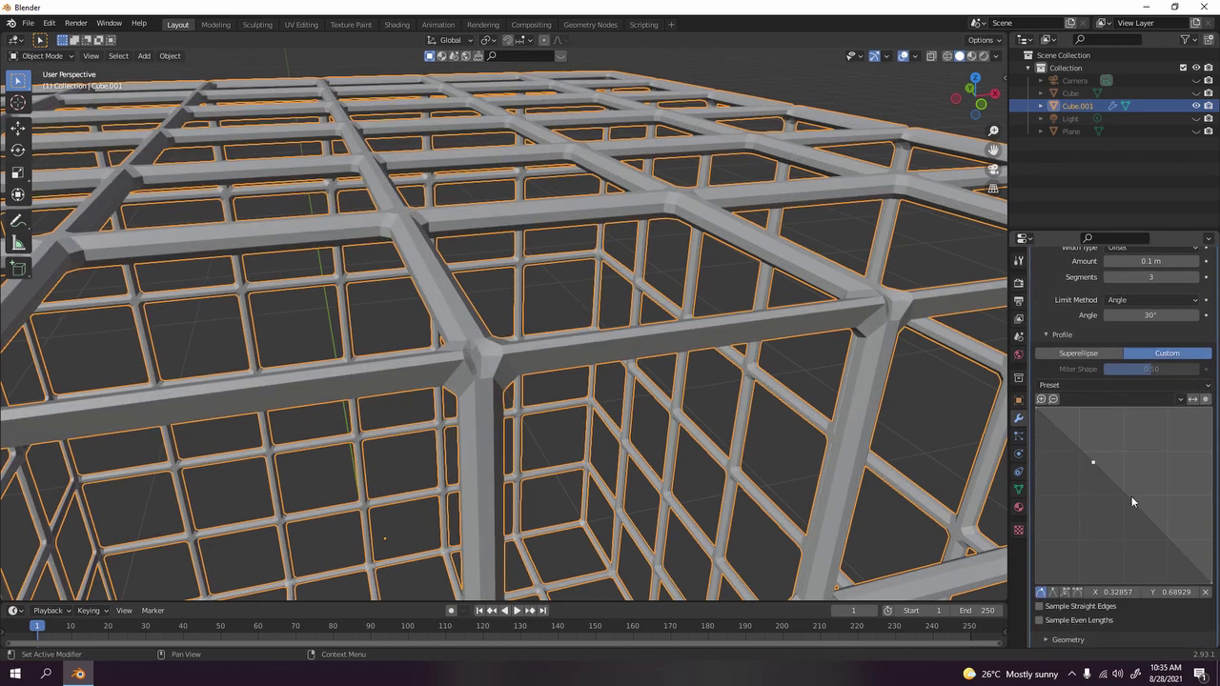
pyautogui.click(1145, 517)
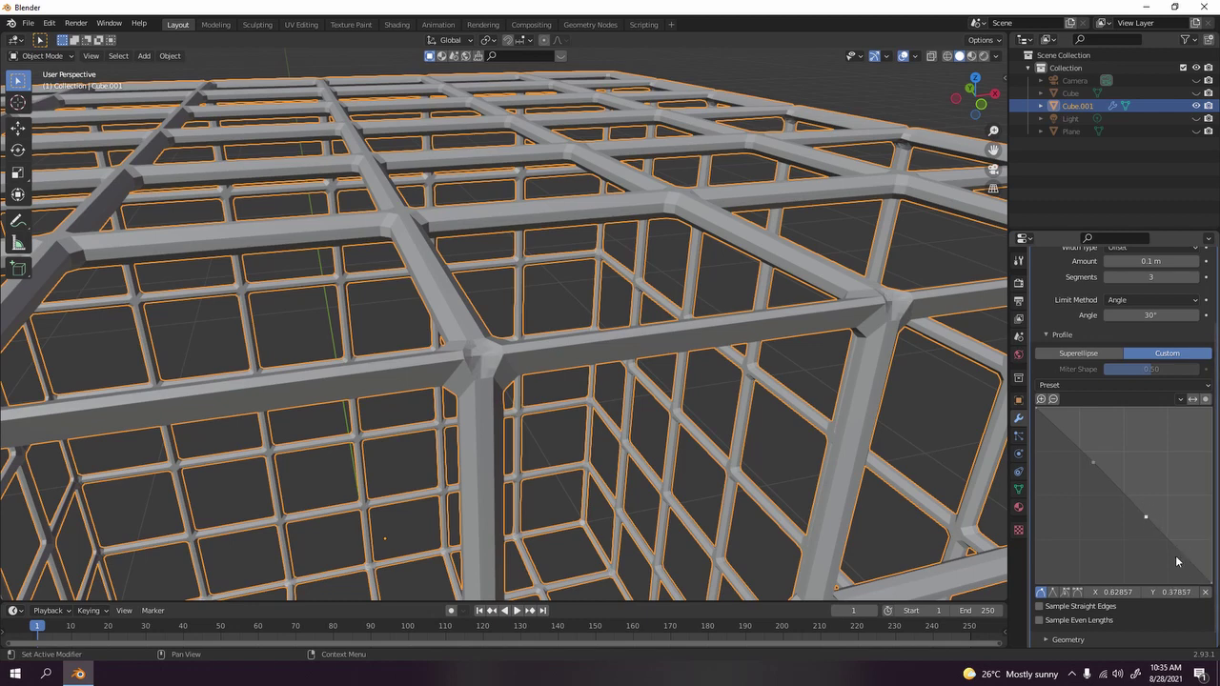
pyautogui.moveTo(1146, 517); pyautogui.dragTo(1146, 551)
pyautogui.click(1117, 506)
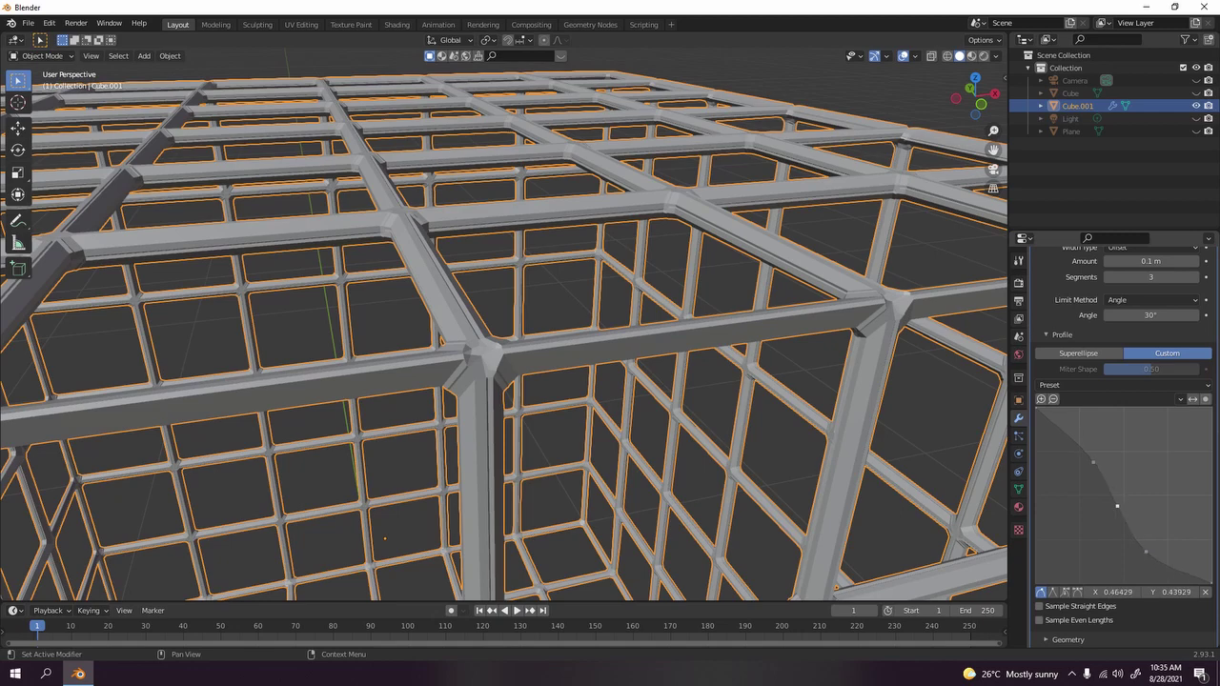
pyautogui.moveTo(1117, 506); pyautogui.dragTo(1139, 441)
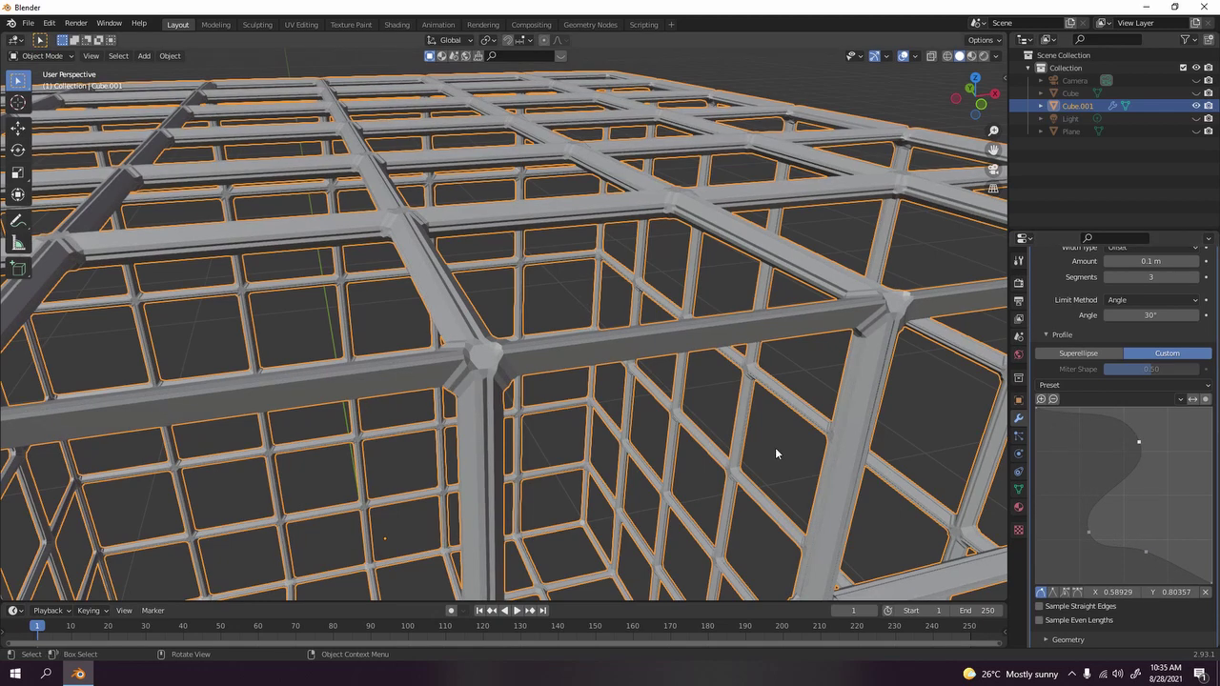
pyautogui.scroll(-3, 464, 379)
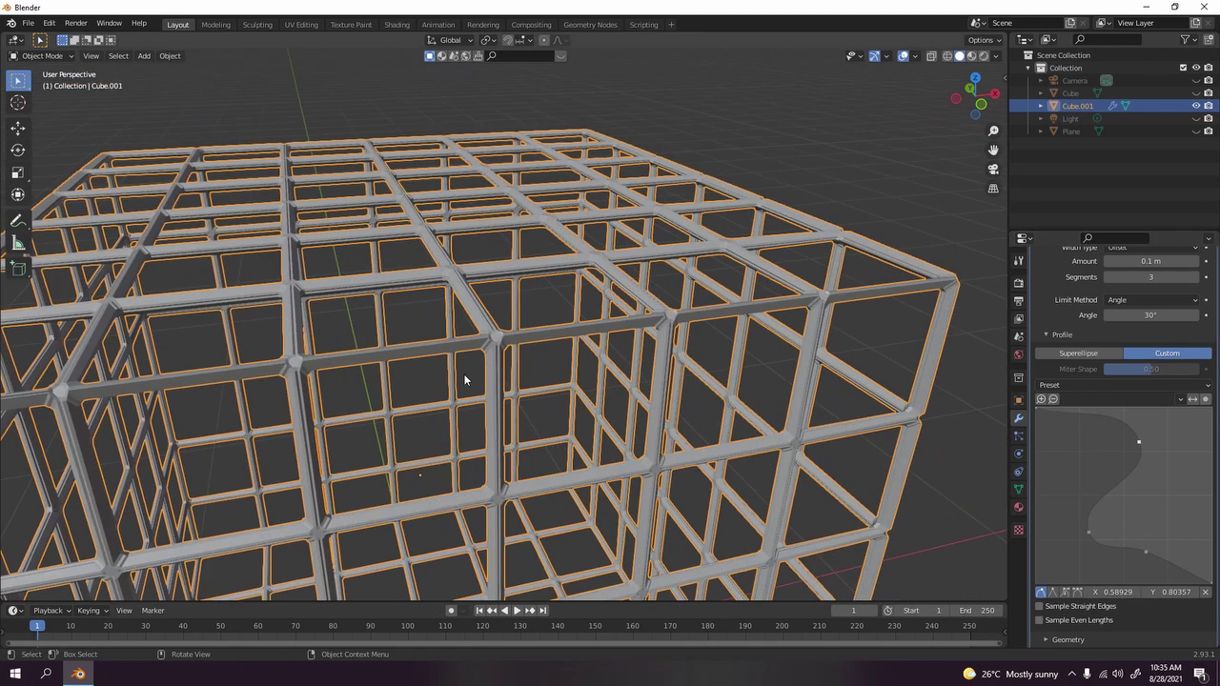
# Switch the bevel profile back to Superellipse and expand its Geometry settings
pyautogui.click(1071, 353)
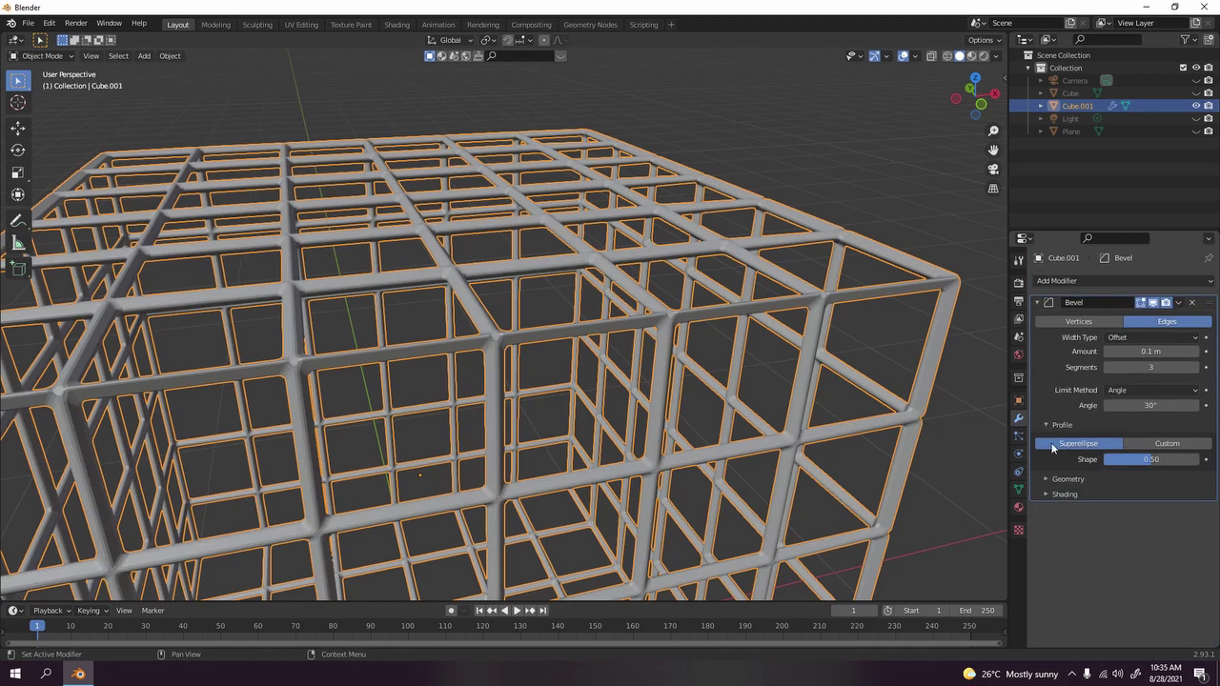
pyautogui.click(1049, 480)
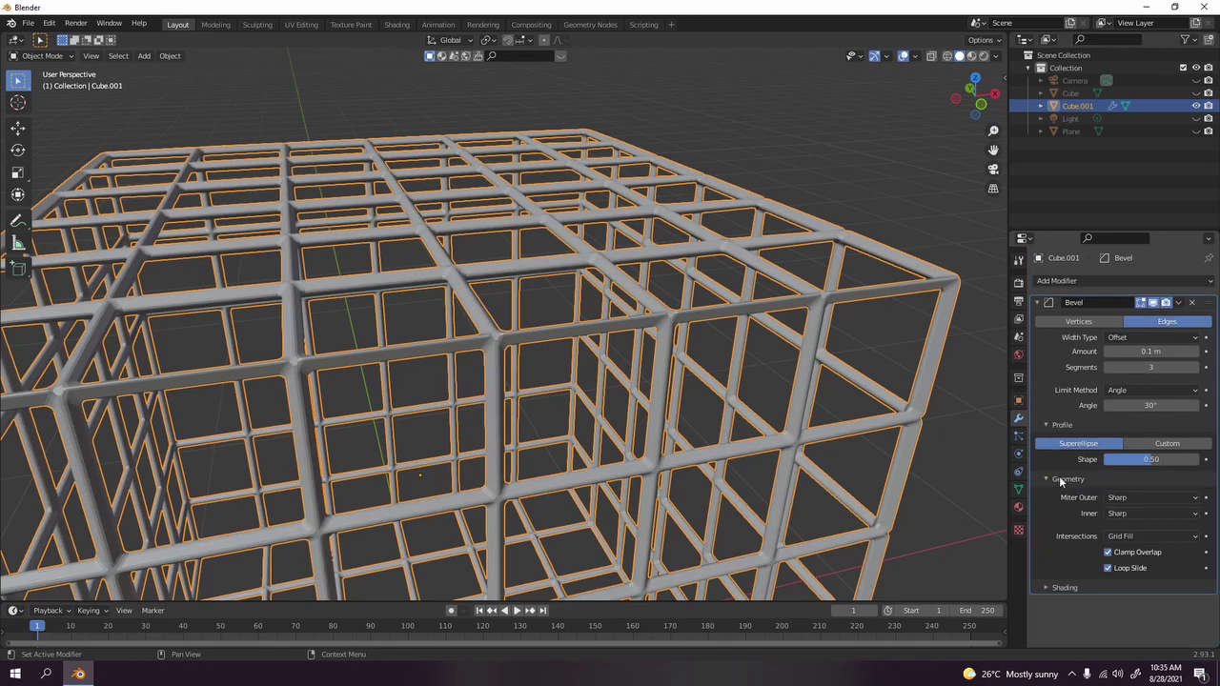
pyautogui.scroll(5, 665, 409)
pyautogui.scroll(-3, 648, 415)
pyautogui.scroll(6, 649, 415)
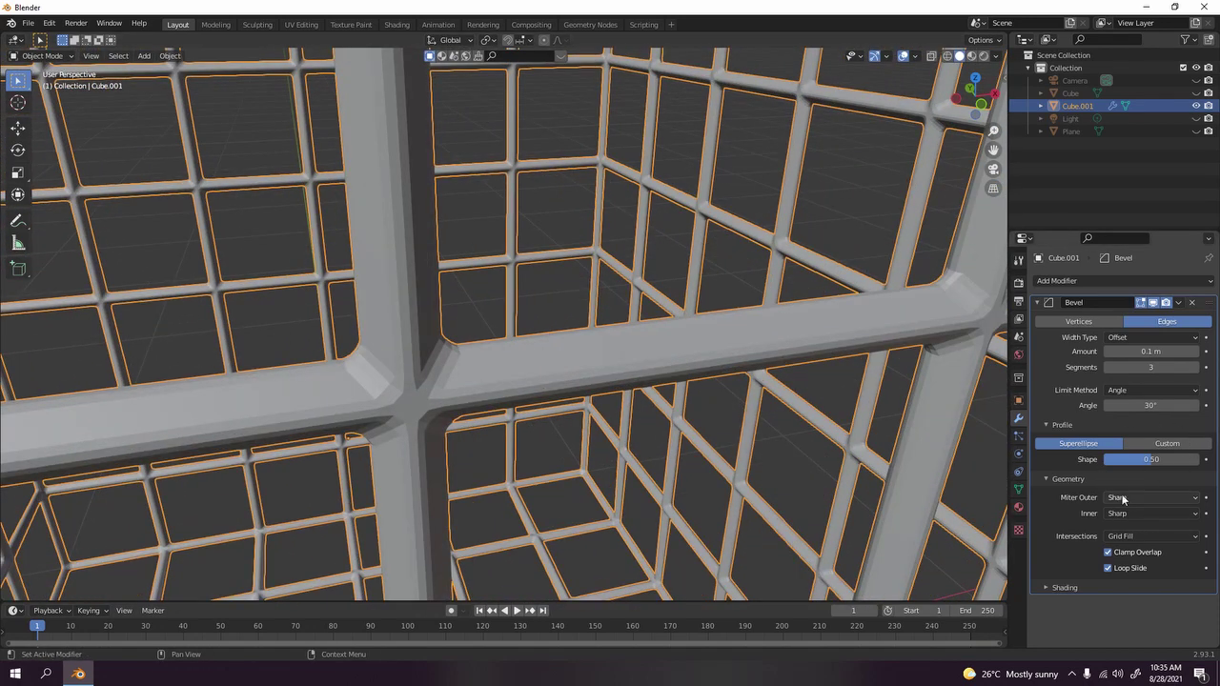
# Try Outer Miter Patch, then Arc, and set Inner Miter to Arc
pyautogui.click(1124, 498)
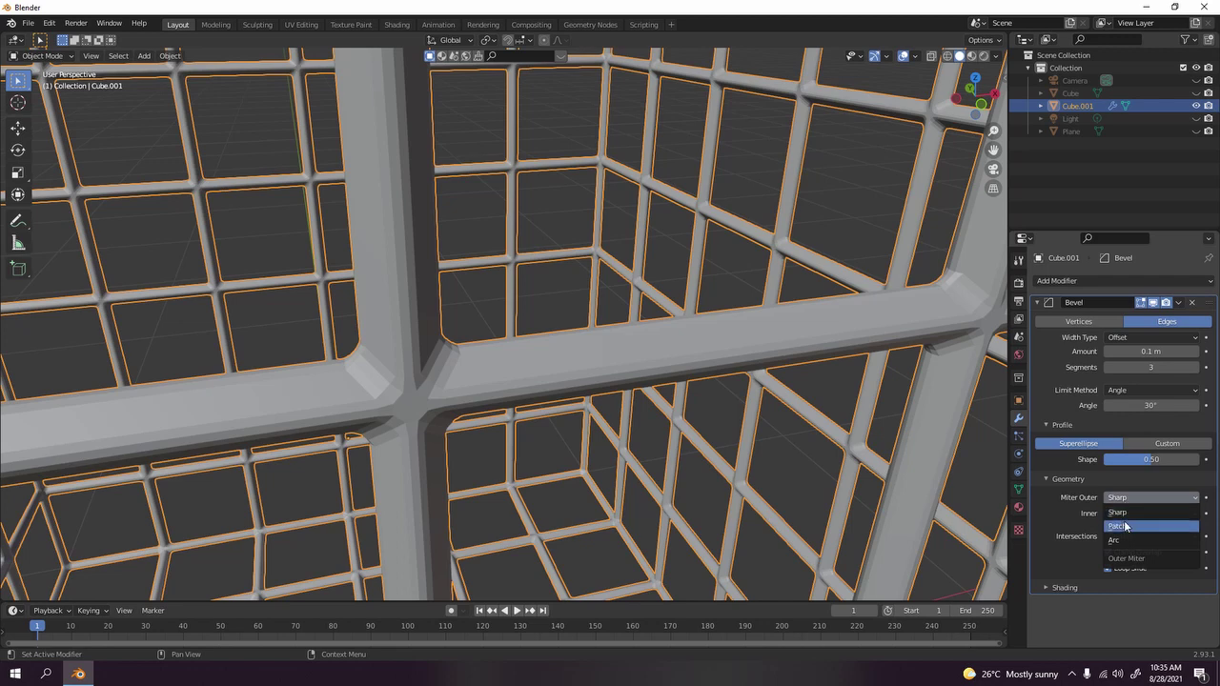
pyautogui.click(1126, 526)
pyautogui.click(1126, 498)
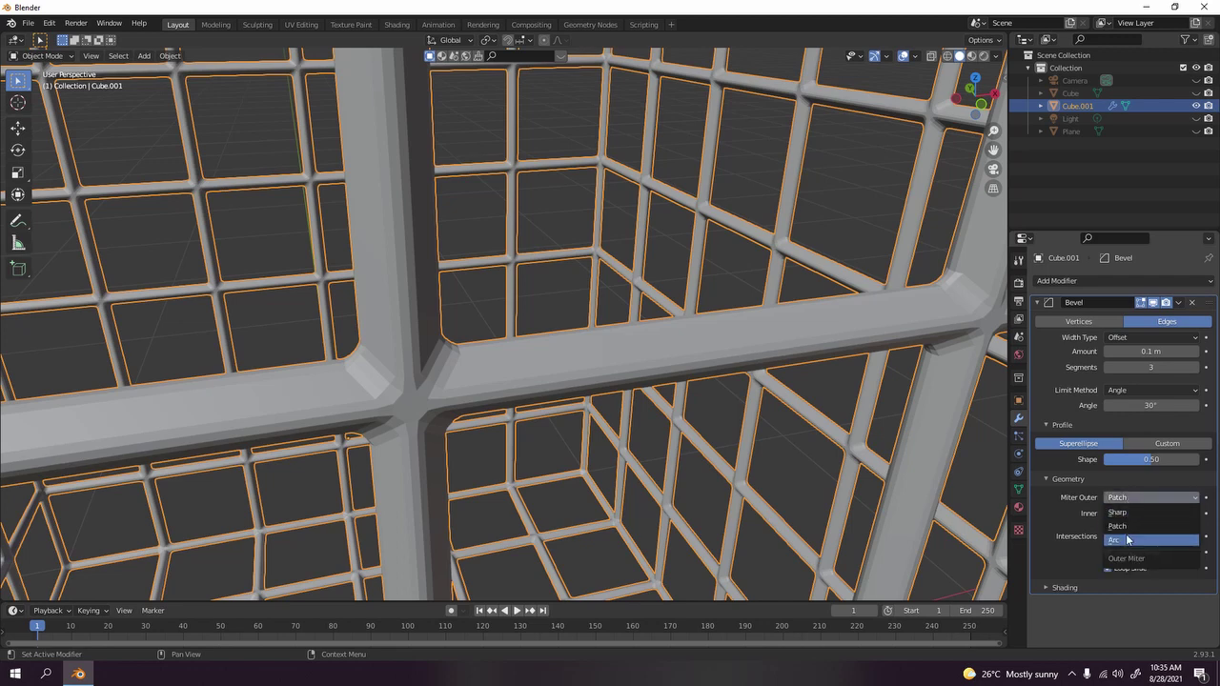
pyautogui.click(1126, 539)
pyautogui.click(1129, 512)
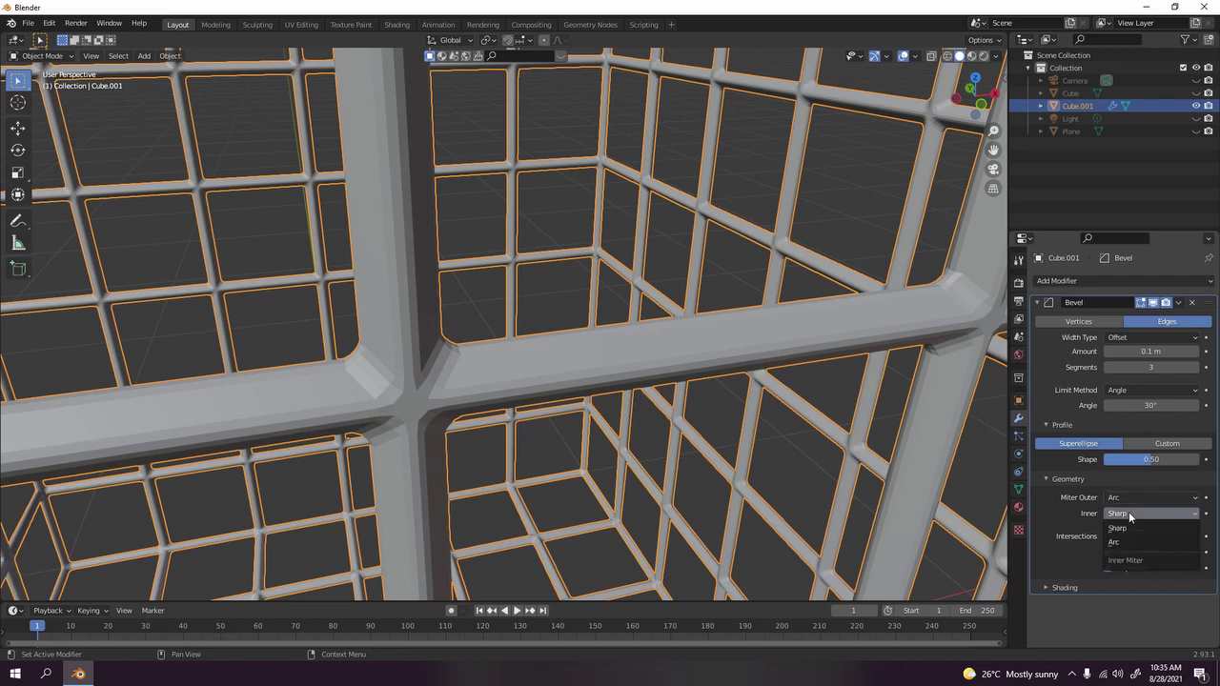
pyautogui.click(1130, 542)
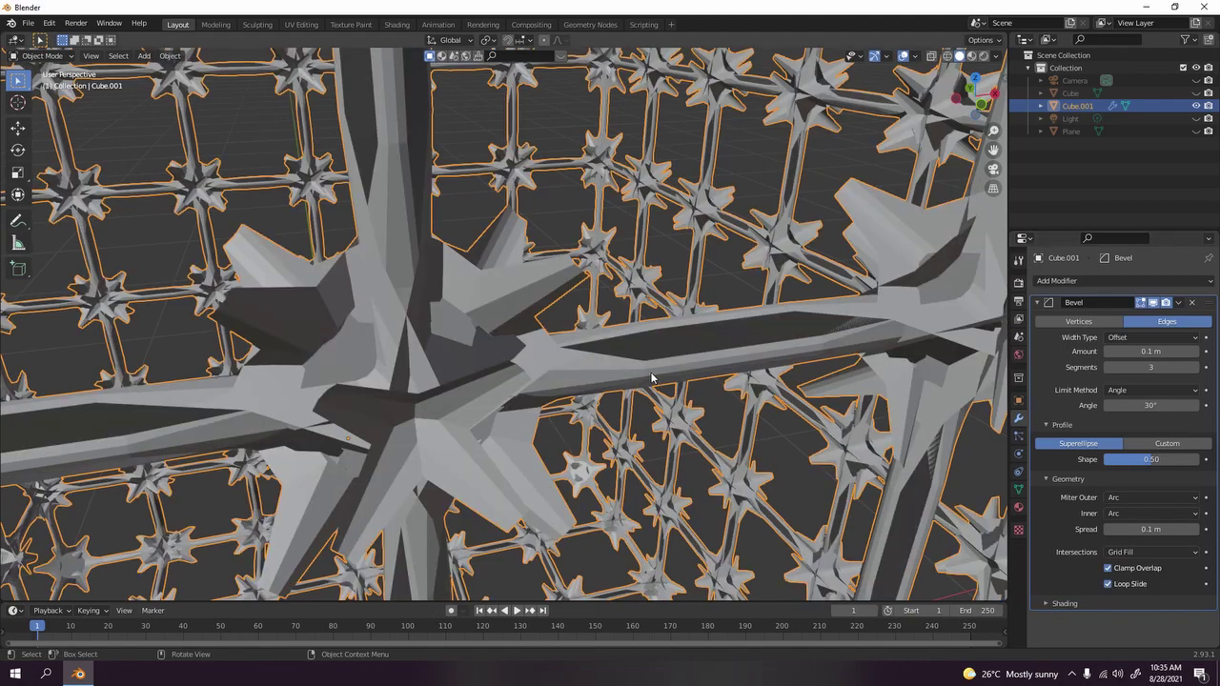
# Inspect the Arc-mitered cage bars from several frontal and higher angles
pyautogui.press('Tab')
pyautogui.scroll(-8, 610, 400)
pyautogui.moveTo(591, 400); pyautogui.dragTo(574, 291, button='middle')
pyautogui.press('Tab')
pyautogui.click(776, 304)
pyautogui.scroll(5, 619, 391)
pyautogui.moveTo(609, 387); pyautogui.dragTo(589, 424, button='middle')
pyautogui.scroll(8, 590, 424)
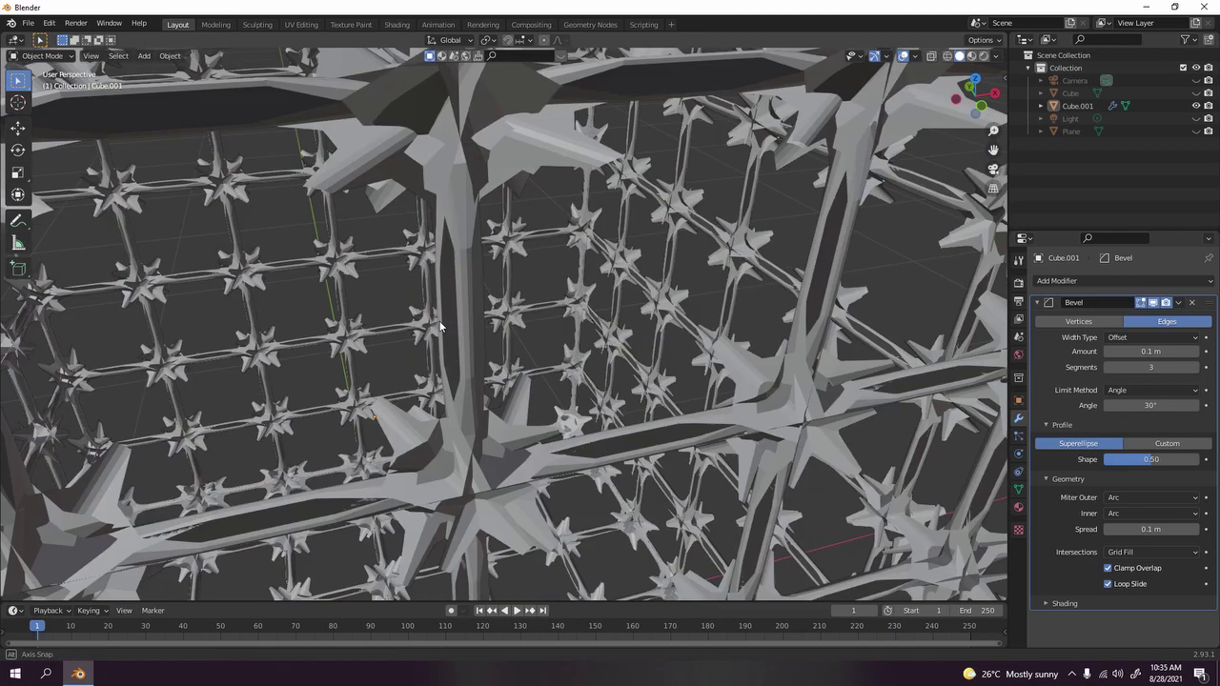
pyautogui.moveTo(440, 327); pyautogui.dragTo(448, 329, button='middle')
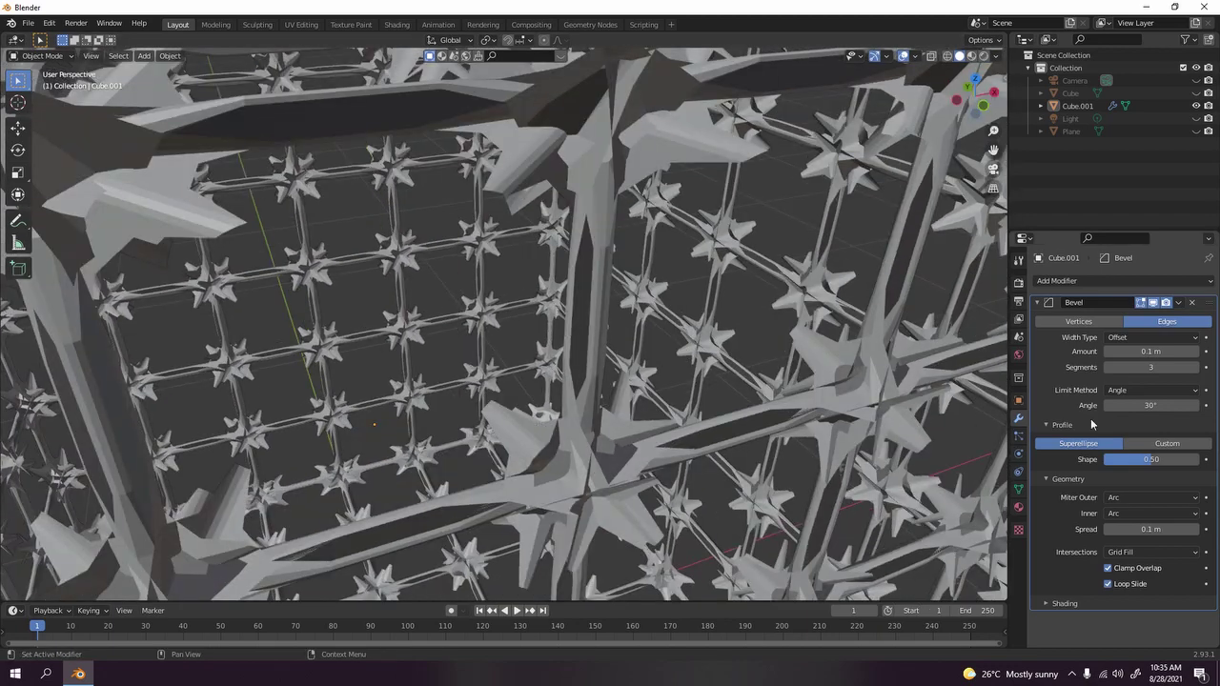
pyautogui.scroll(-10, 443, 424)
pyautogui.moveTo(443, 418); pyautogui.dragTo(477, 367, button='middle')
# Set Outer and Inner Miter back to Sharp, after briefly retrying Inner Arc
pyautogui.click(1137, 498)
pyautogui.click(1142, 515)
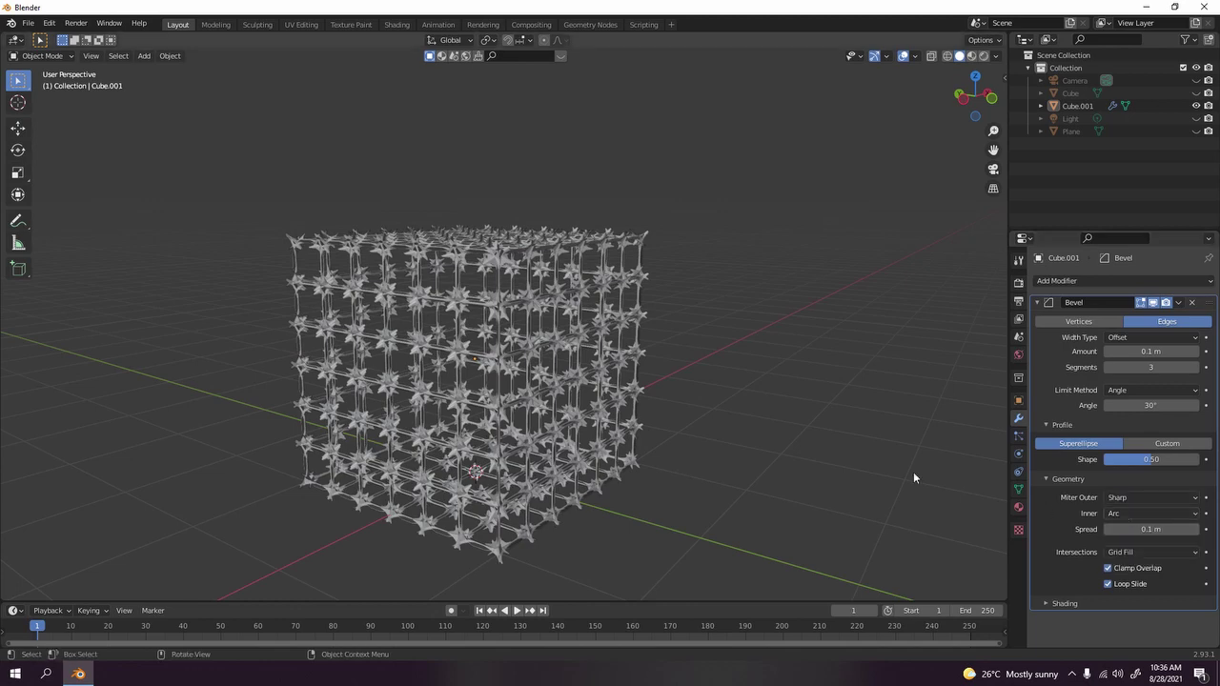
pyautogui.click(1142, 514)
pyautogui.click(1142, 529)
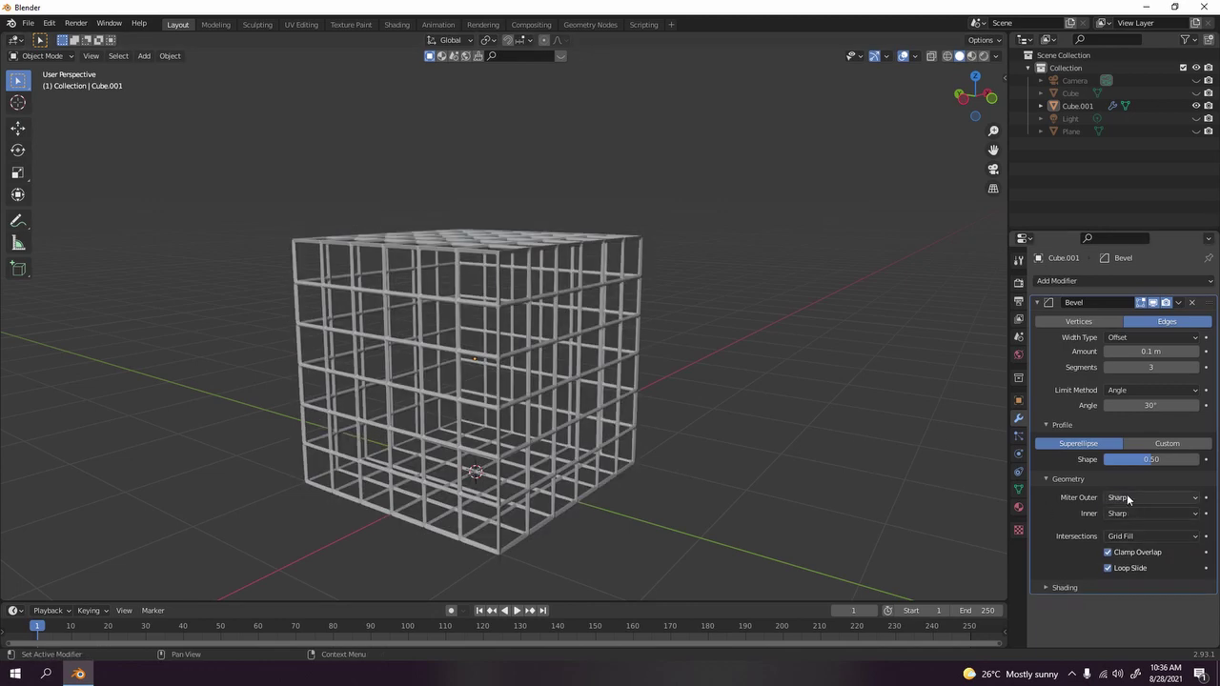
pyautogui.click(1128, 516)
pyautogui.click(1134, 544)
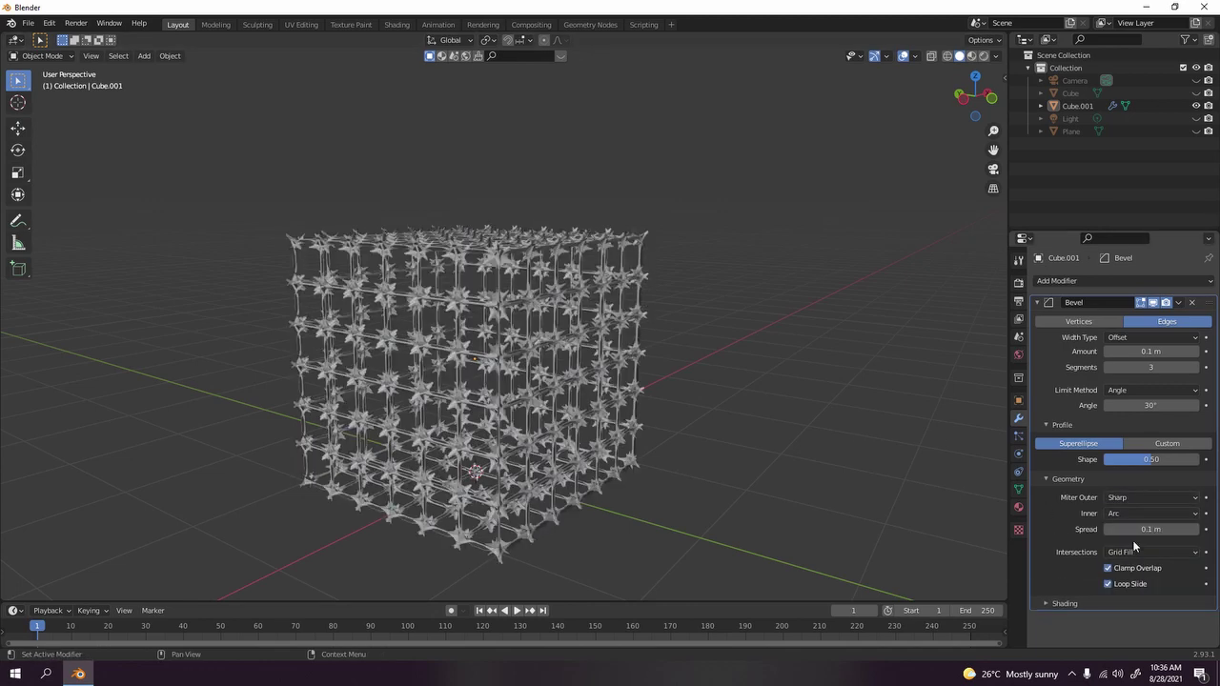
pyautogui.click(1135, 512)
pyautogui.click(1135, 528)
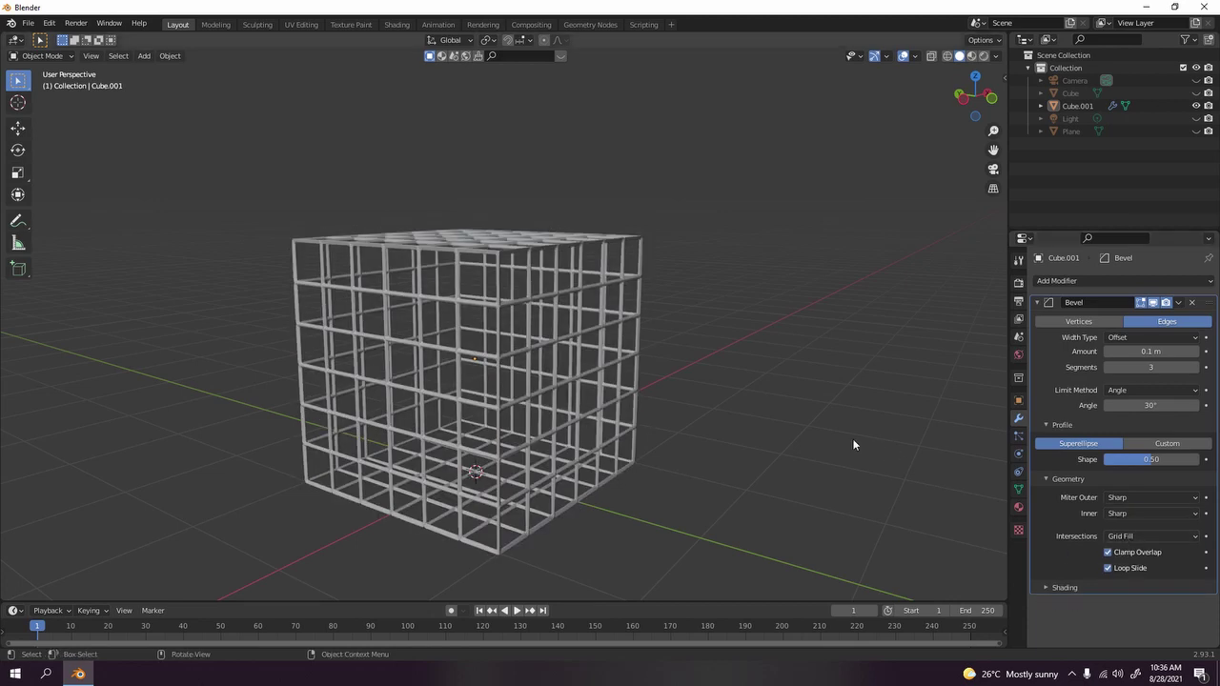
# Keep Grid Fill as the bevel's intersection type
pyautogui.moveTo(835, 445); pyautogui.dragTo(905, 467, button='middle')
pyautogui.click(1144, 536)
pyautogui.click(1134, 553)
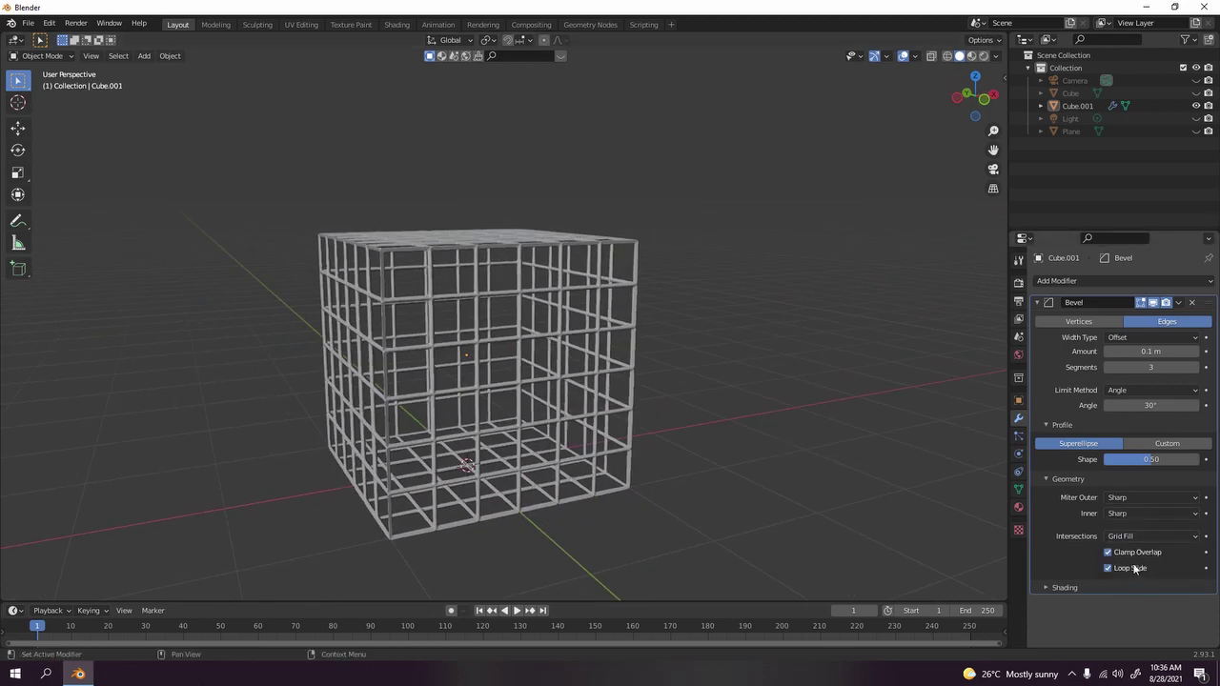
pyautogui.scroll(10, 561, 334)
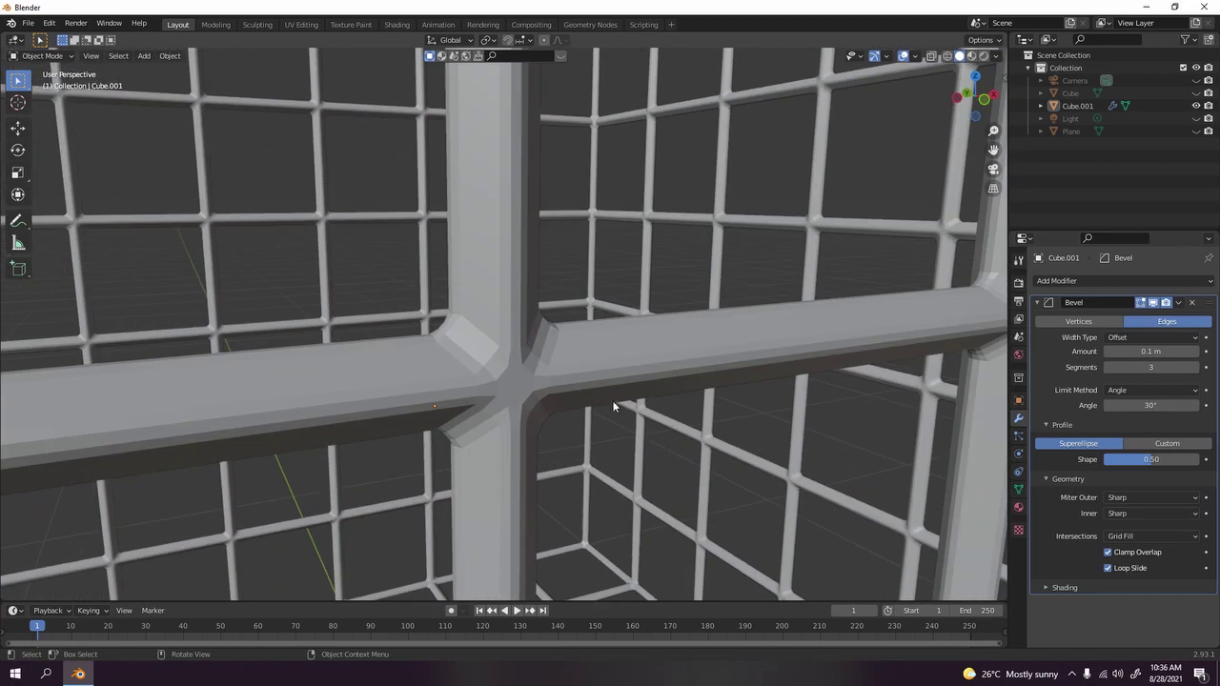
# Shade the cage Cube.001 smooth and orbit to inspect the rounded bars
pyautogui.click(473, 404)
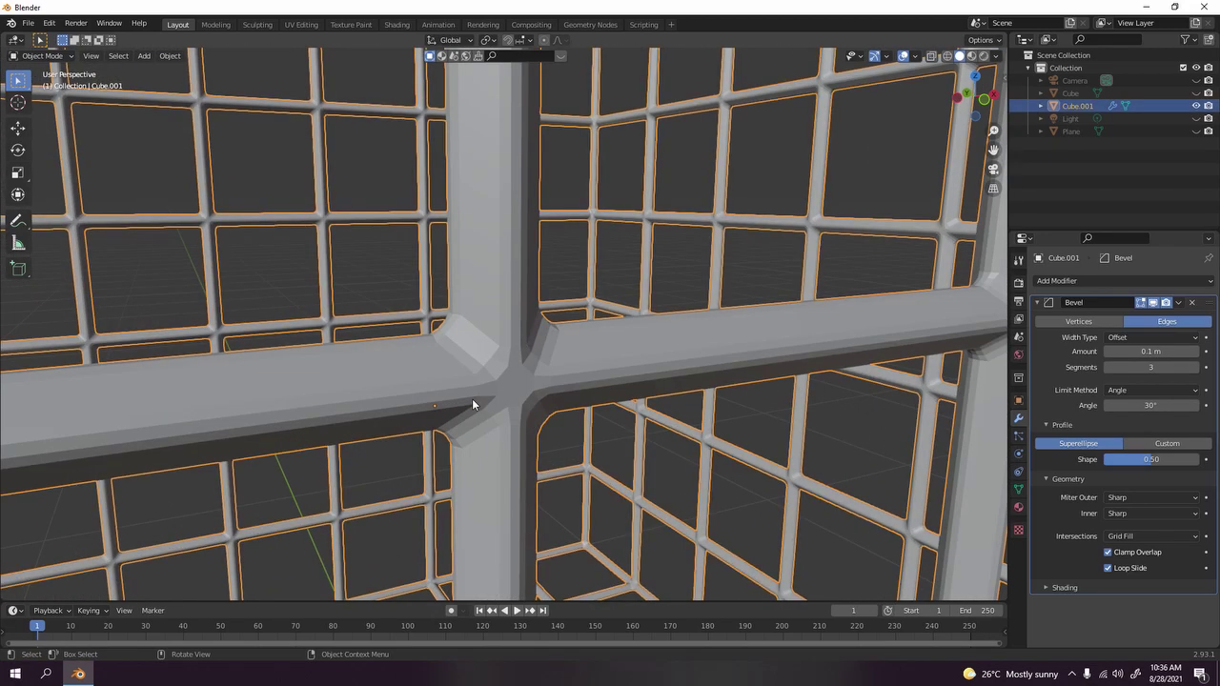
pyautogui.rightClick(473, 404)
pyautogui.click(470, 403)
pyautogui.moveTo(670, 403); pyautogui.dragTo(468, 403, button='middle')
pyautogui.moveTo(692, 314); pyautogui.dragTo(455, 366, button='middle')
# Set the bevel amount to 0.1 m
pyautogui.scroll(3, 455, 366)
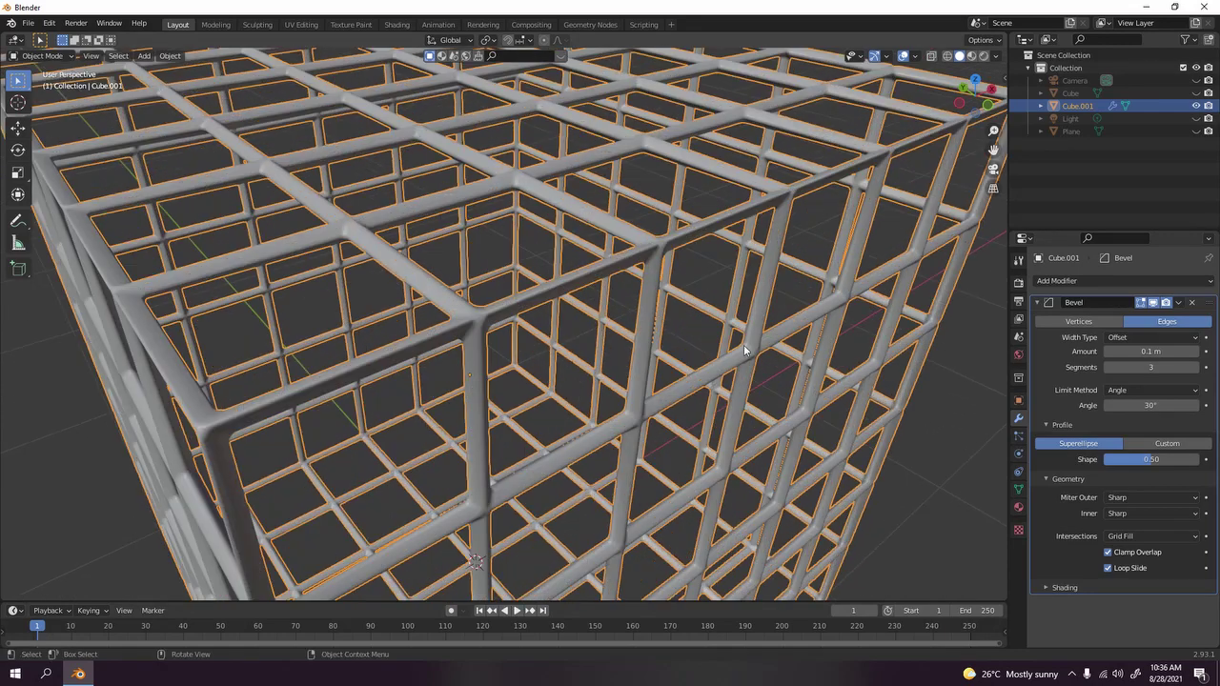
pyautogui.scroll(2, 756, 355)
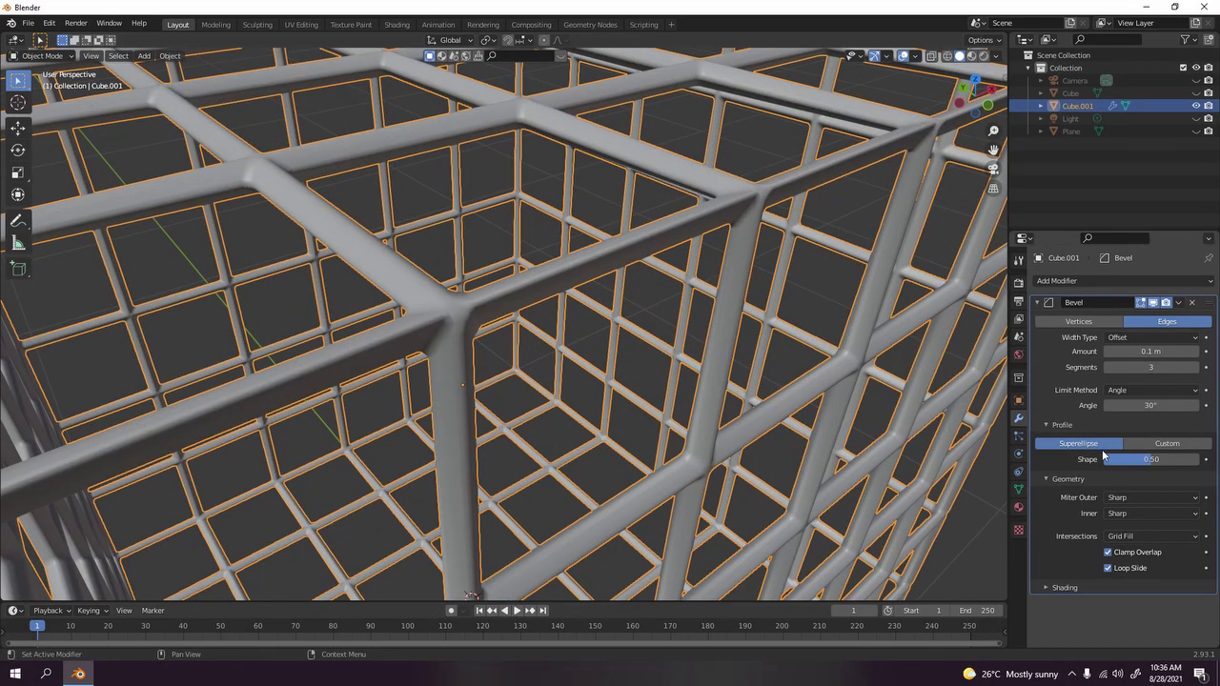
pyautogui.scroll(2, 708, 423)
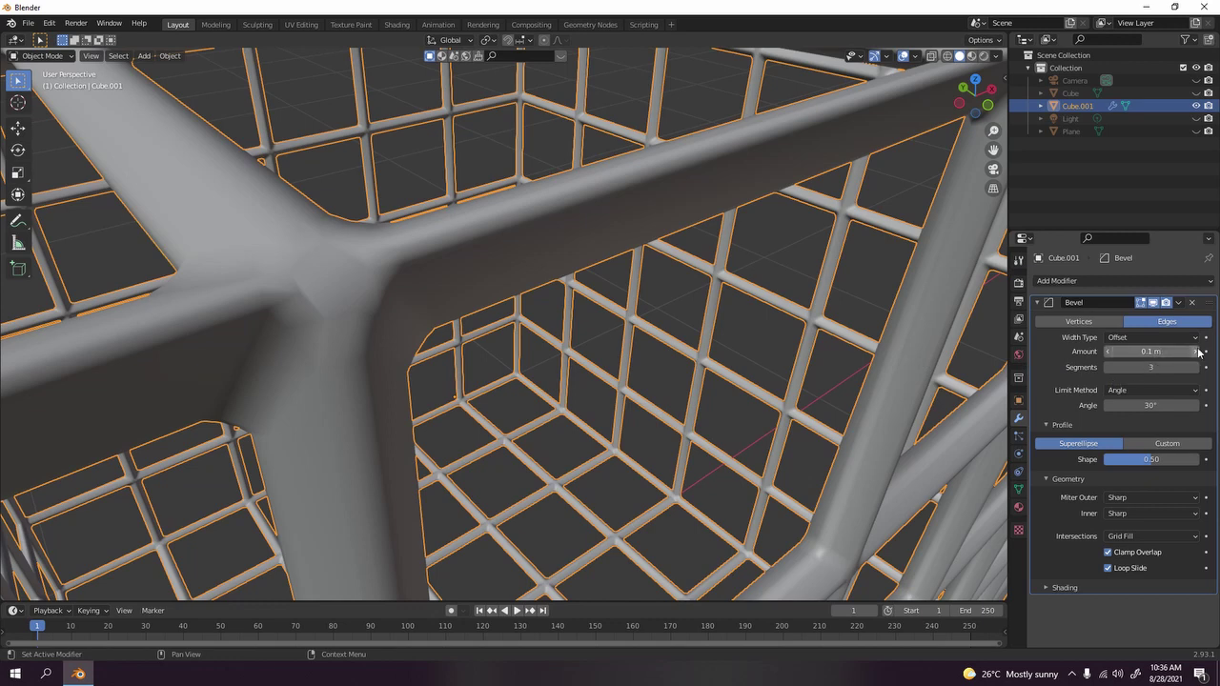
pyautogui.moveTo(1134, 351); pyautogui.dragTo(1127, 351)
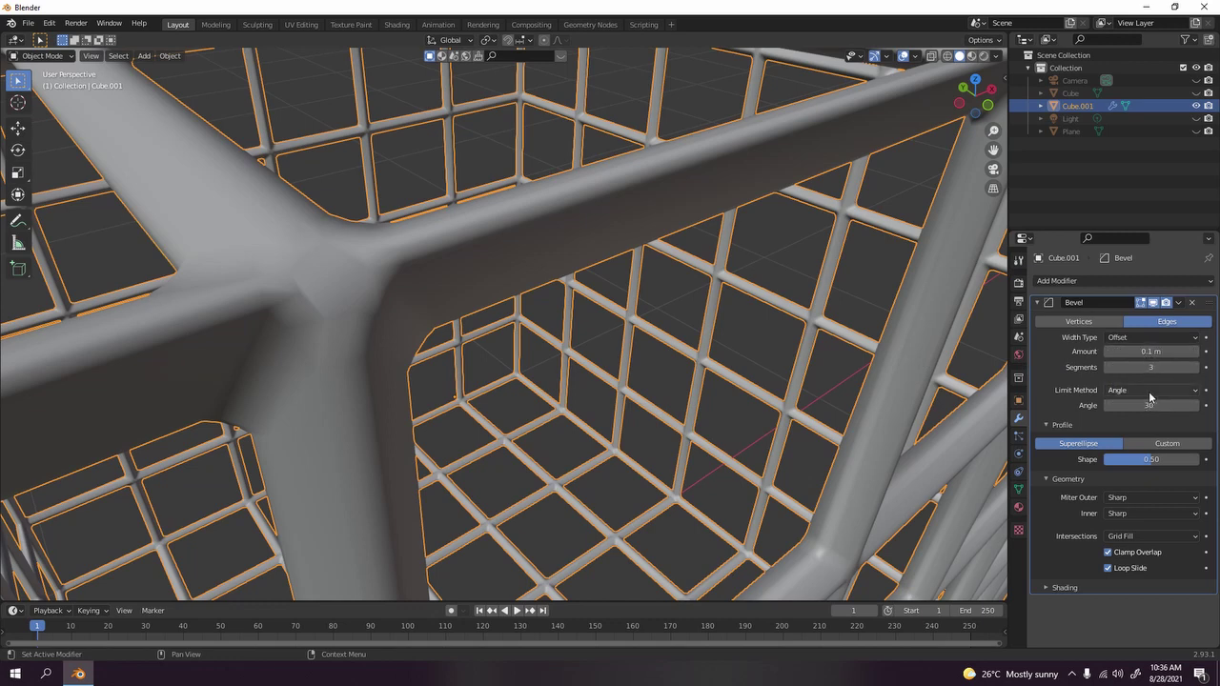
pyautogui.click(1137, 498)
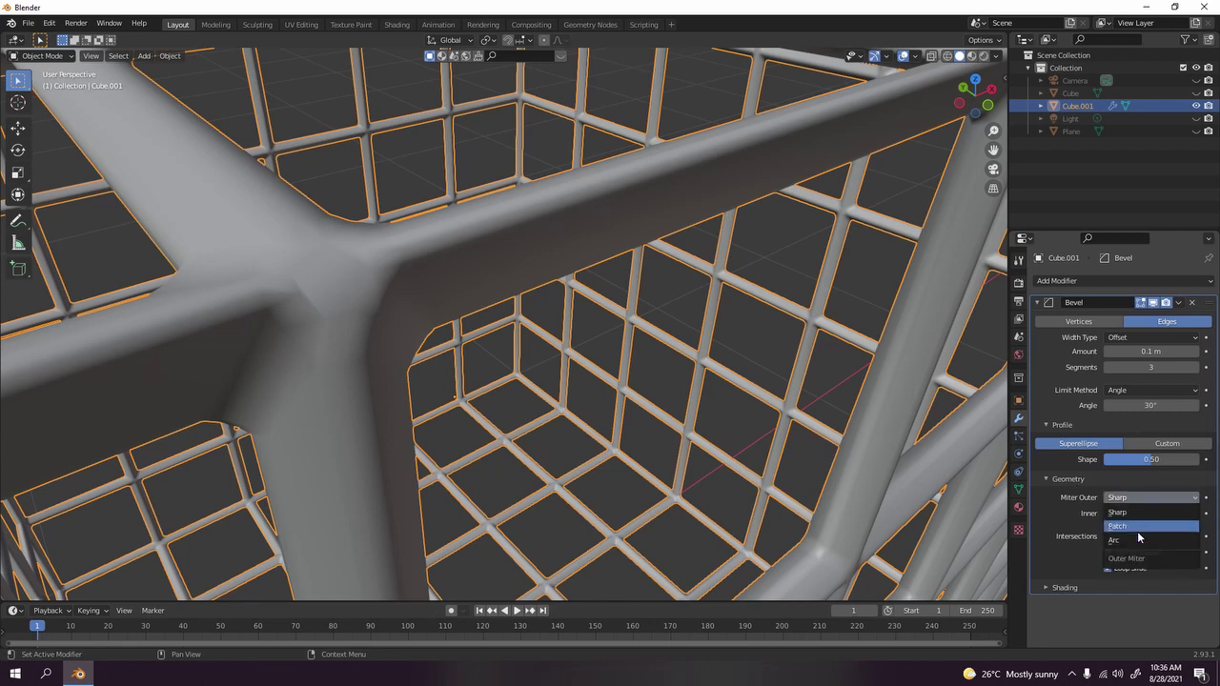
# Try Limit Method Angle with the threshold raised from 34° to 37°, then choose Weight
pyautogui.click(1129, 392)
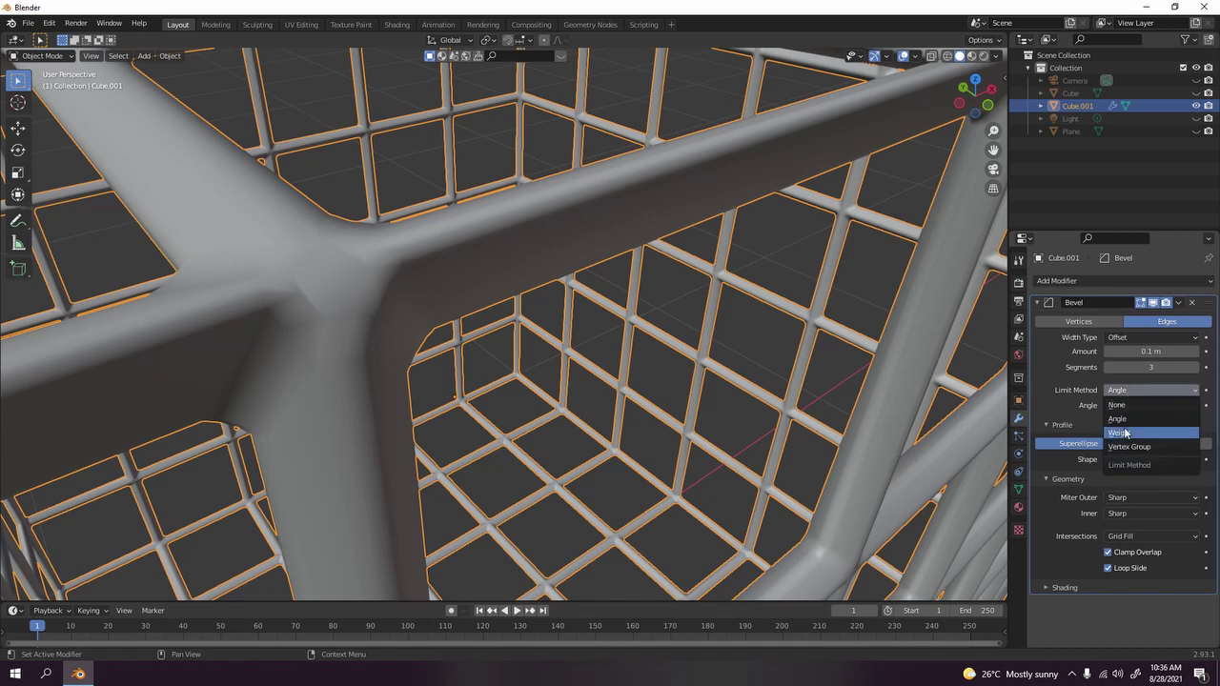
pyautogui.click(1126, 433)
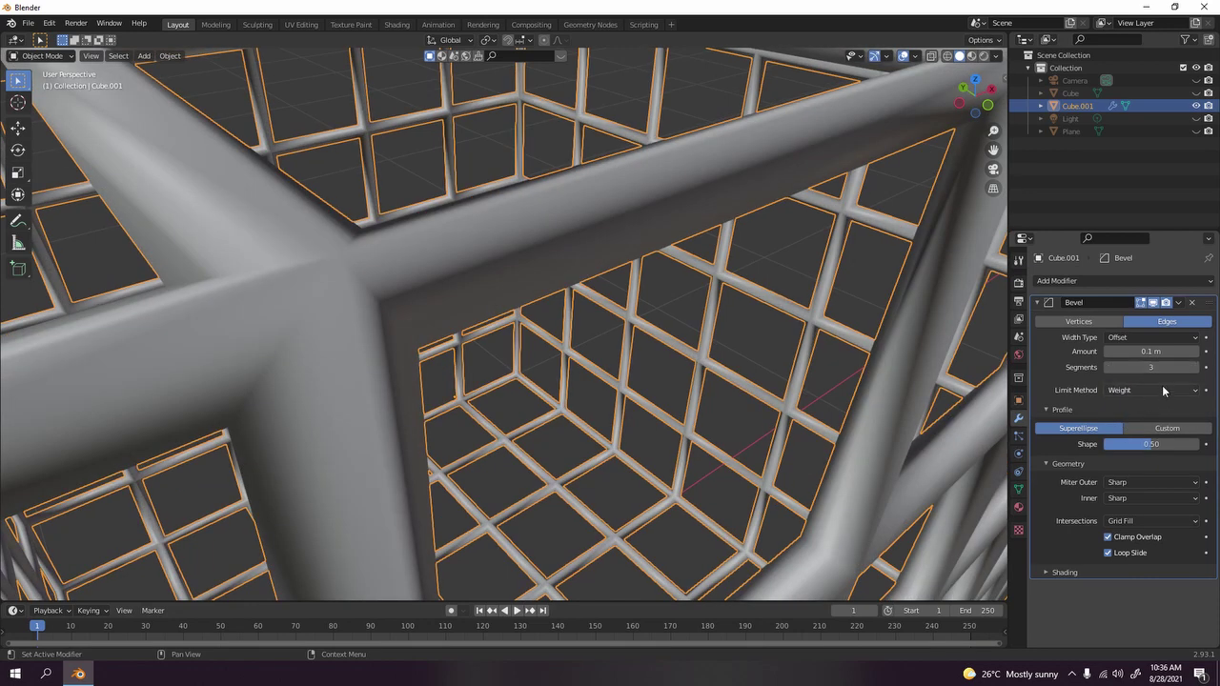
pyautogui.click(1133, 388)
pyautogui.click(1134, 418)
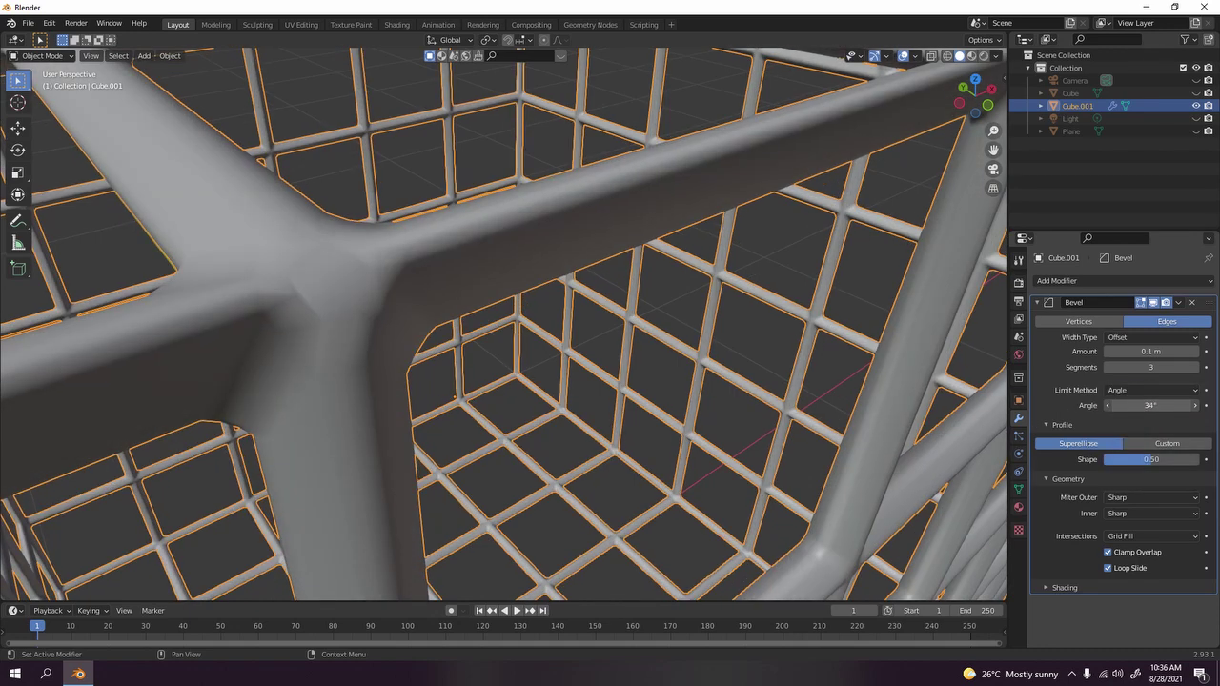
pyautogui.moveTo(1150, 405); pyautogui.dragTo(1170, 406)
pyautogui.click(1144, 390)
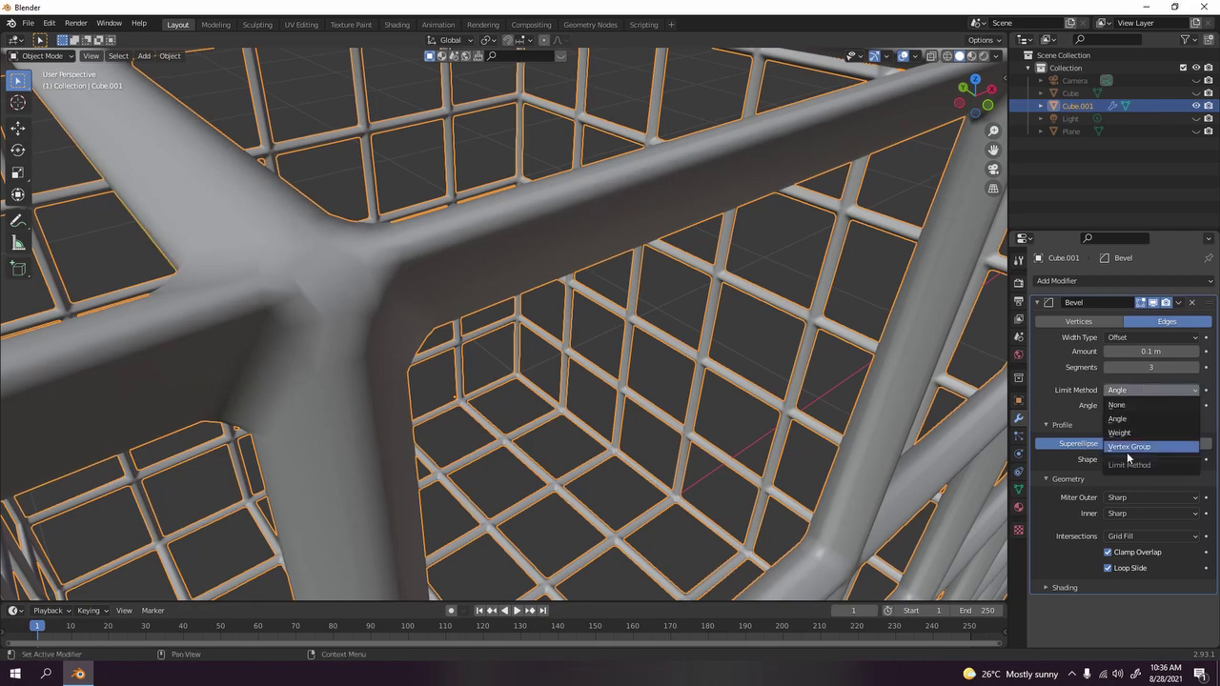
pyautogui.click(1125, 433)
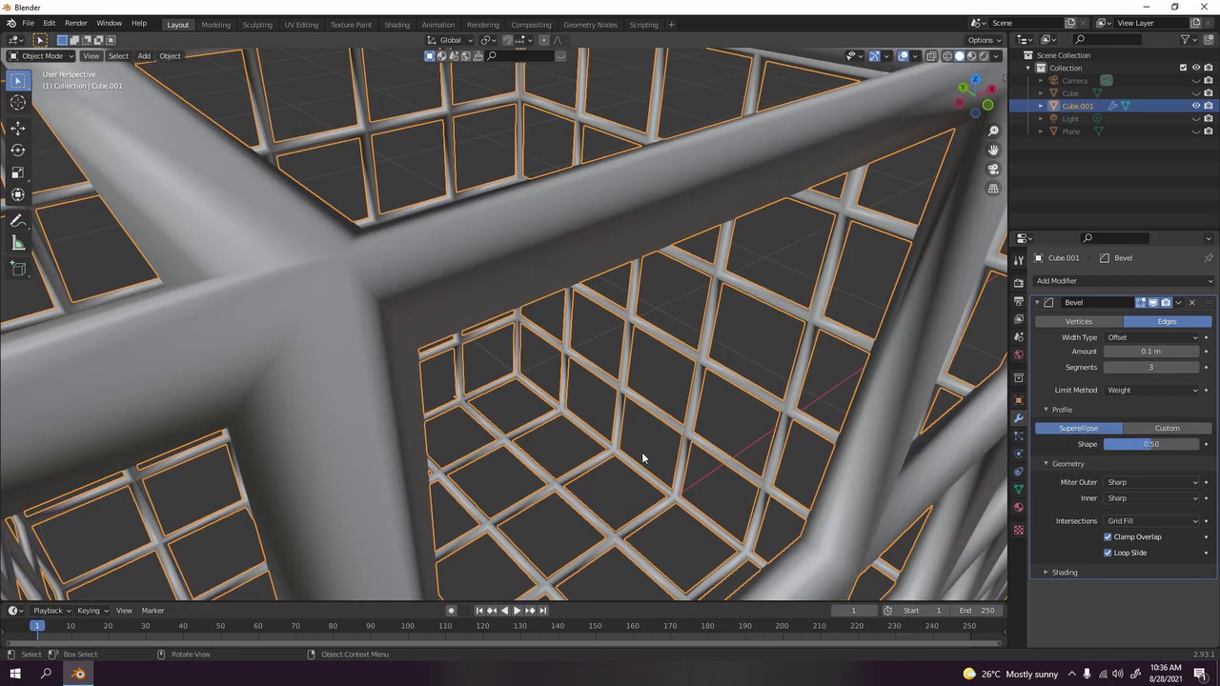
# Check the cage mesh briefly in Edit Mode, then return to Object Mode
pyautogui.scroll(-10, 568, 425)
pyautogui.press('Tab')
pyautogui.scroll(8, 495, 367)
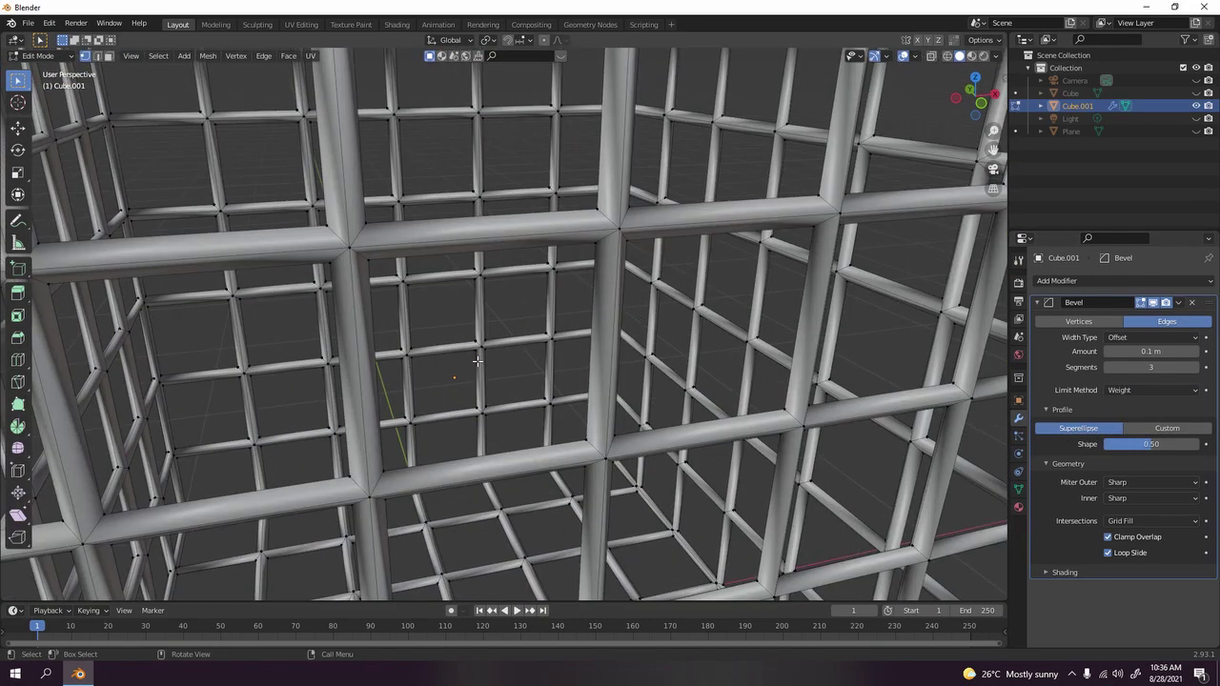
pyautogui.press('Tab')
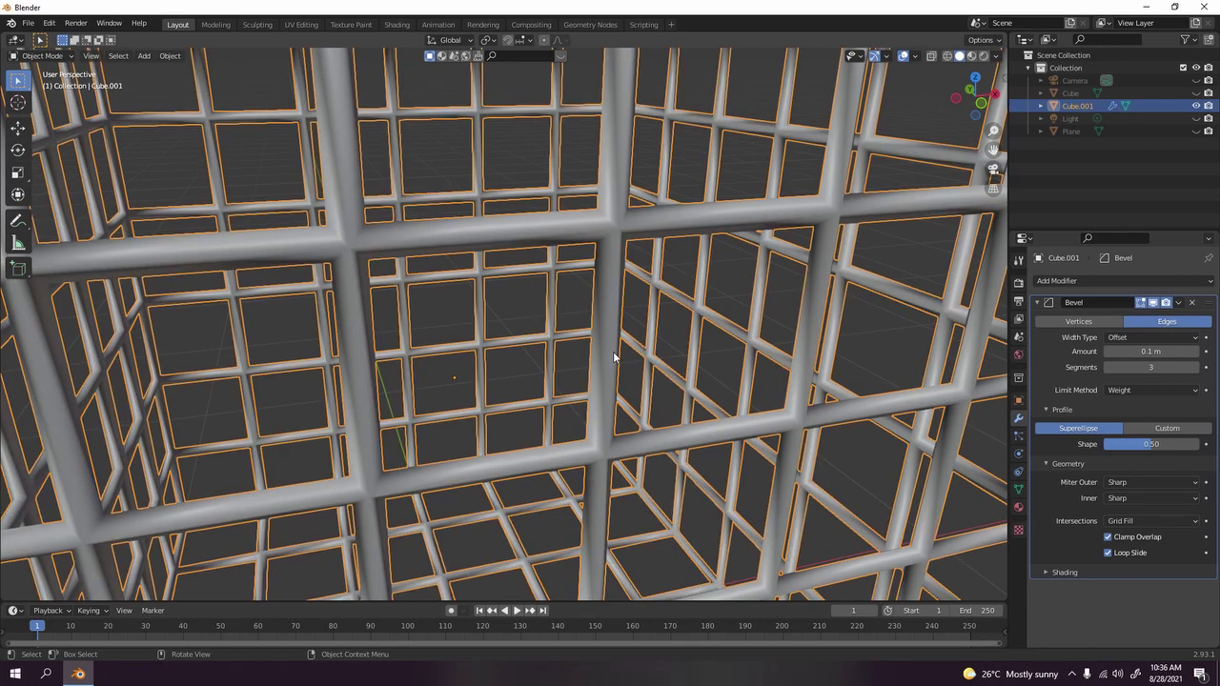
pyautogui.scroll(-8, 534, 292)
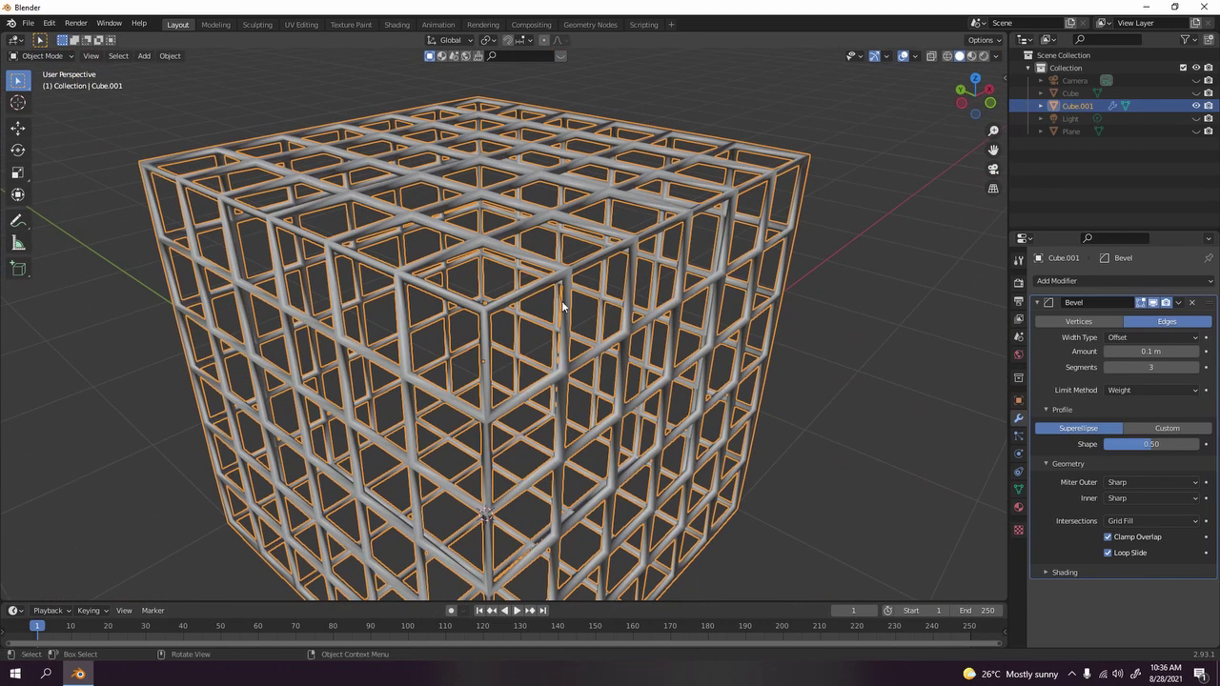
# Turn Auto Smooth on under Object Data > Normals, then off again
pyautogui.click(1019, 489)
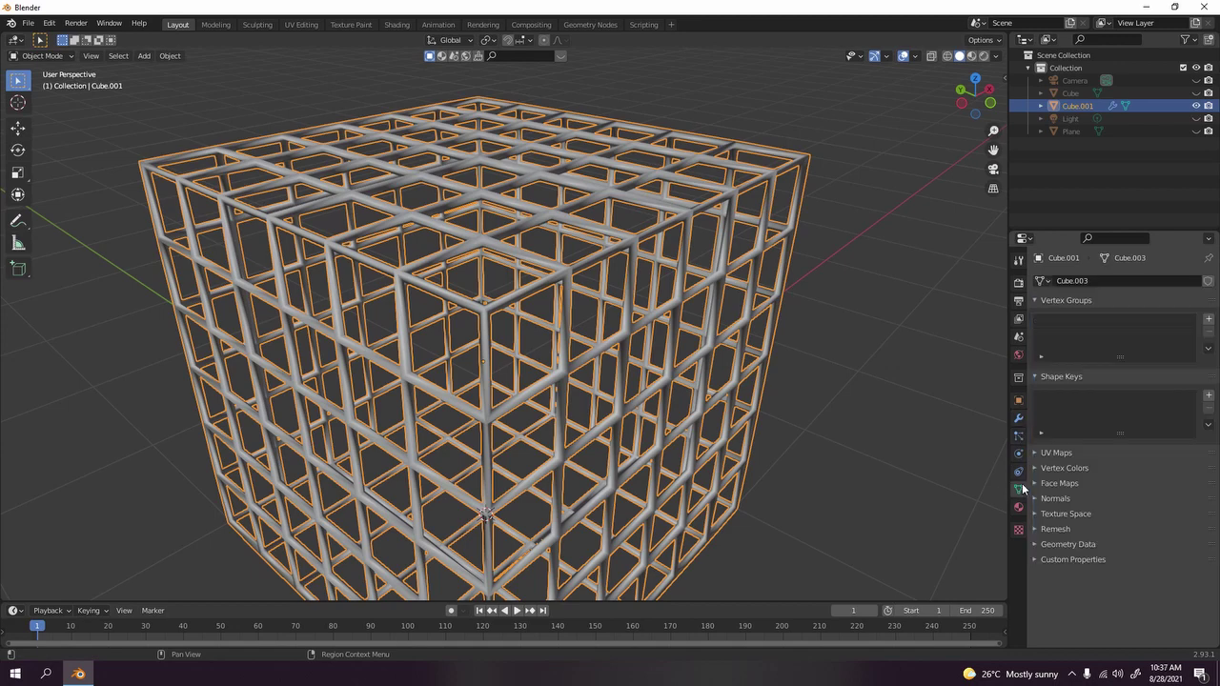
pyautogui.click(1050, 499)
pyautogui.click(1109, 517)
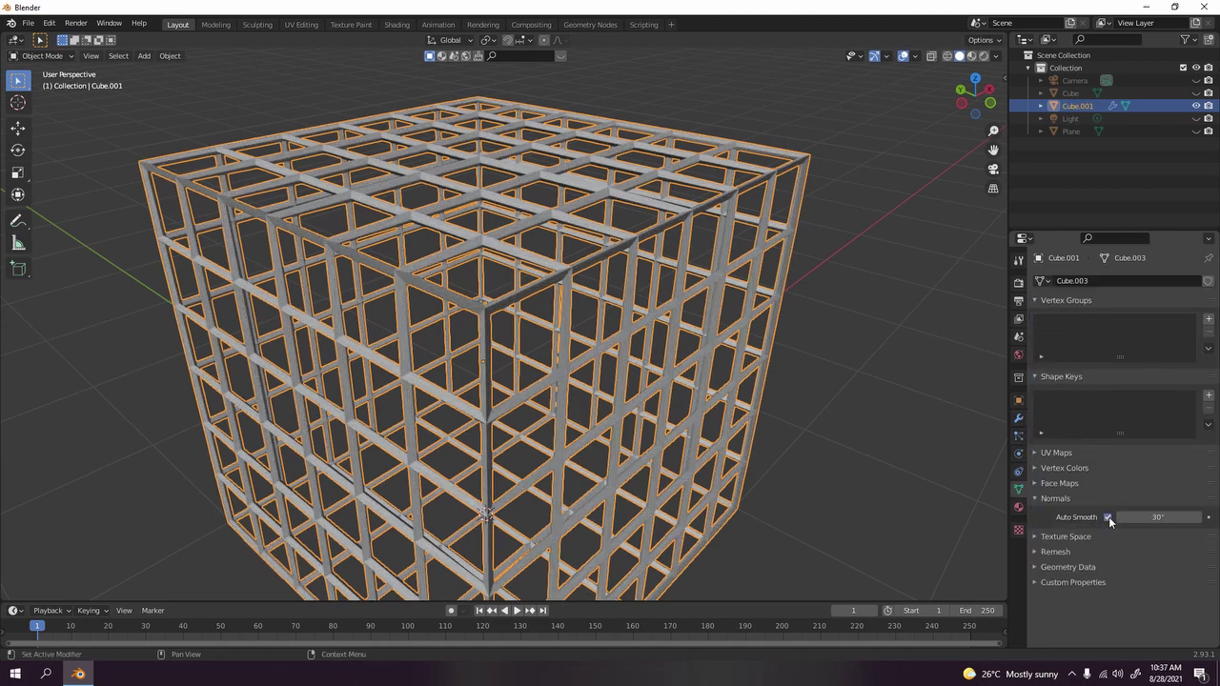
pyautogui.moveTo(938, 397)
pyautogui.mouseDown(button='middle')
pyautogui.moveTo(807, 358)
pyautogui.moveTo(706, 212)
pyautogui.mouseUp(button='middle')
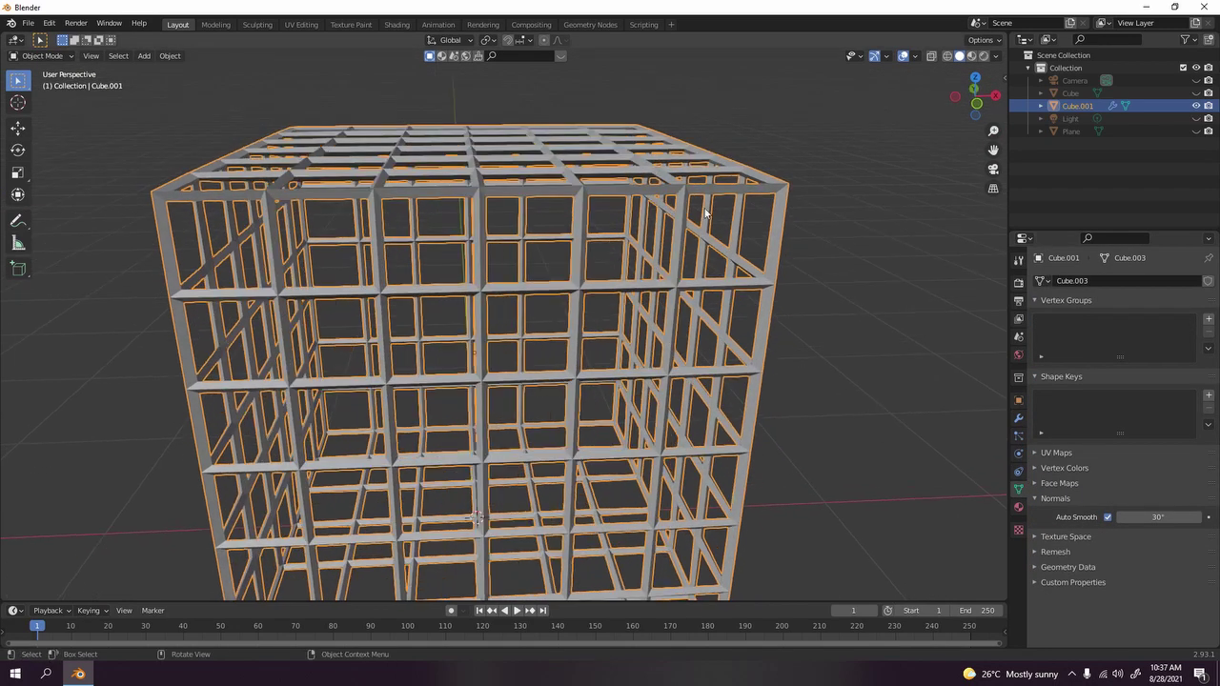
pyautogui.click(1108, 517)
pyautogui.press('Tab')
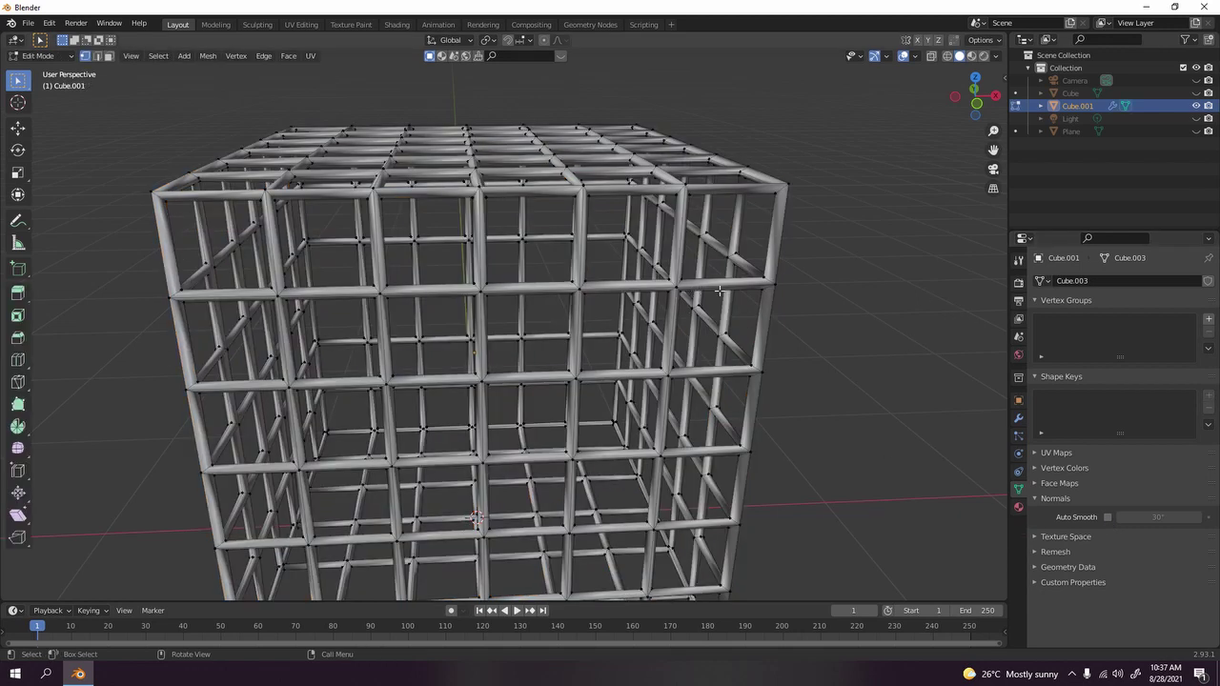
pyautogui.press('Tab')
# Set the Bevel modifier's Limit Method to Angle at 30°
pyautogui.click(1018, 418)
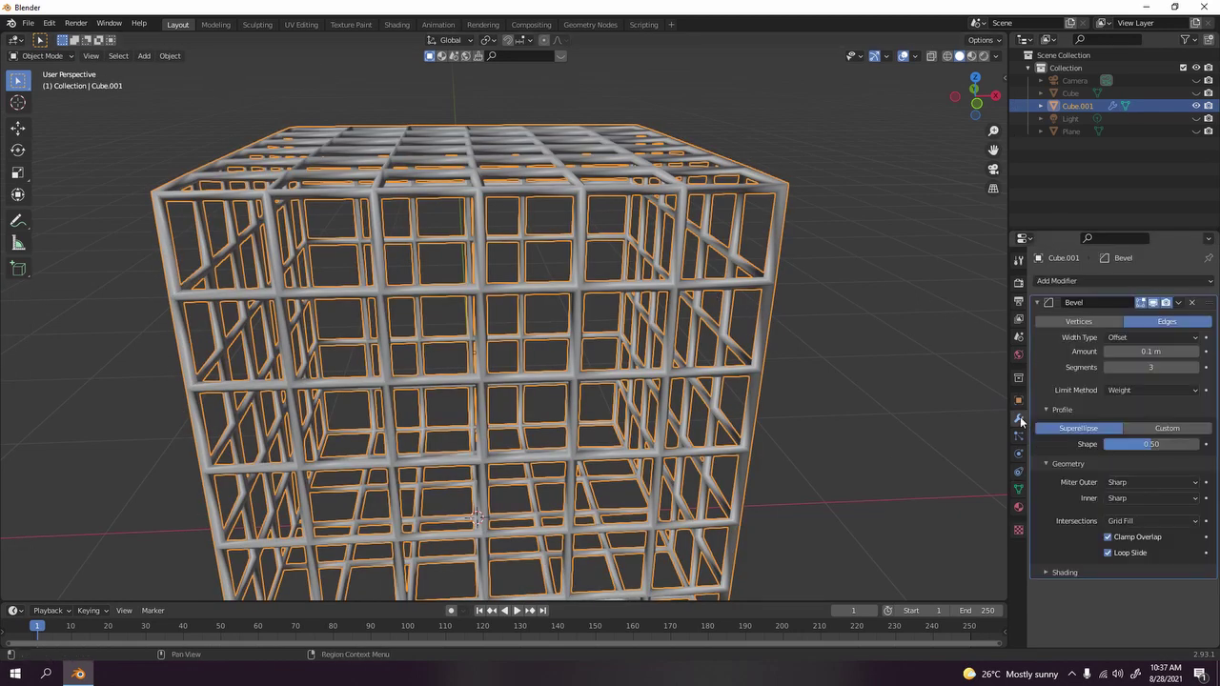
pyautogui.click(1149, 390)
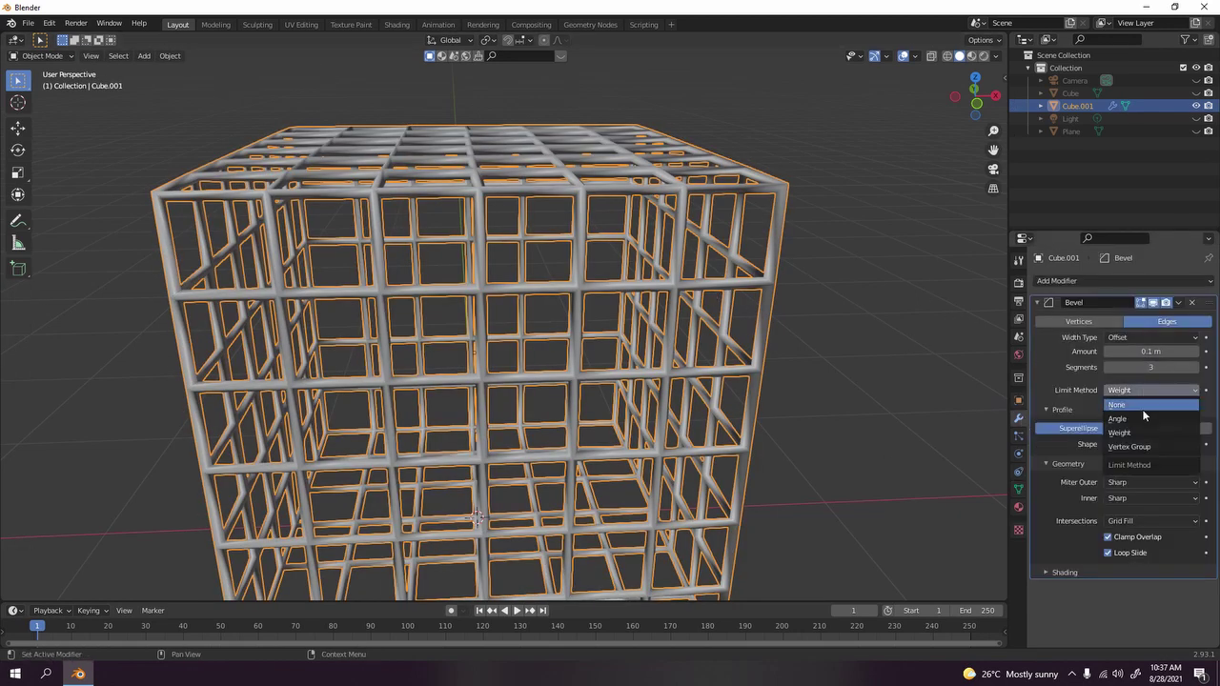
pyautogui.click(1142, 412)
pyautogui.click(813, 305)
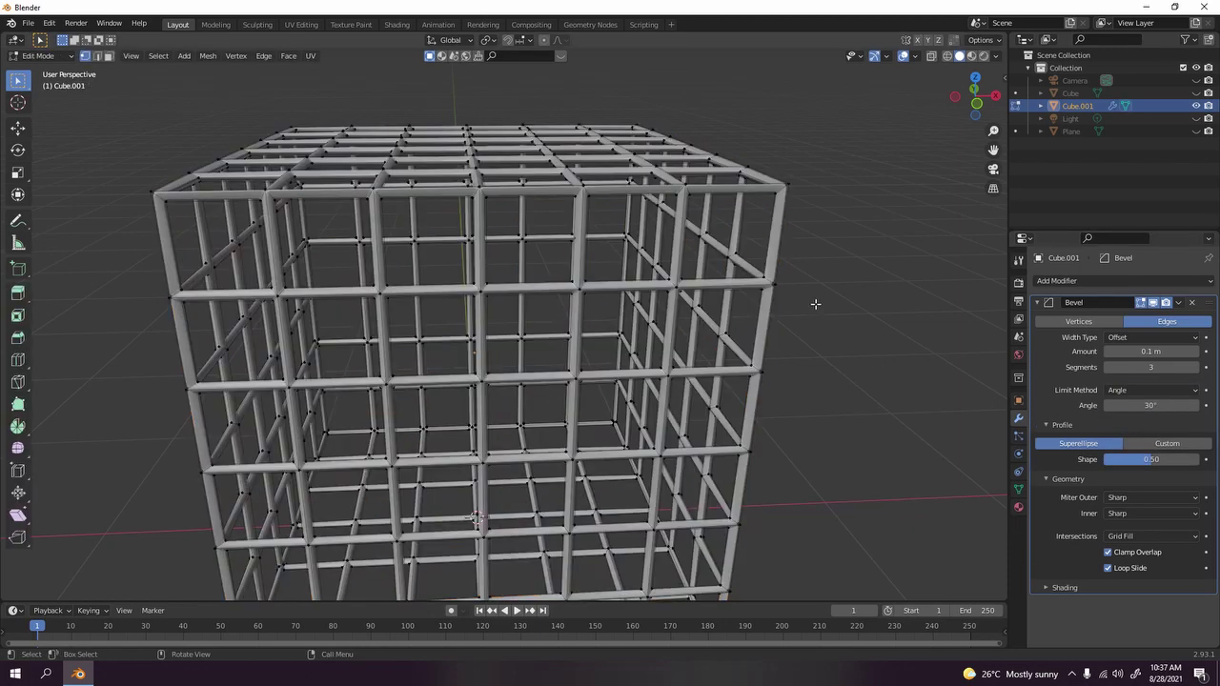
pyautogui.scroll(-5, 811, 285)
pyautogui.moveTo(810, 285); pyautogui.dragTo(667, 419, button='middle')
# Reselect the cage and toggle Auto Smooth on and off once more
pyautogui.click(1018, 488)
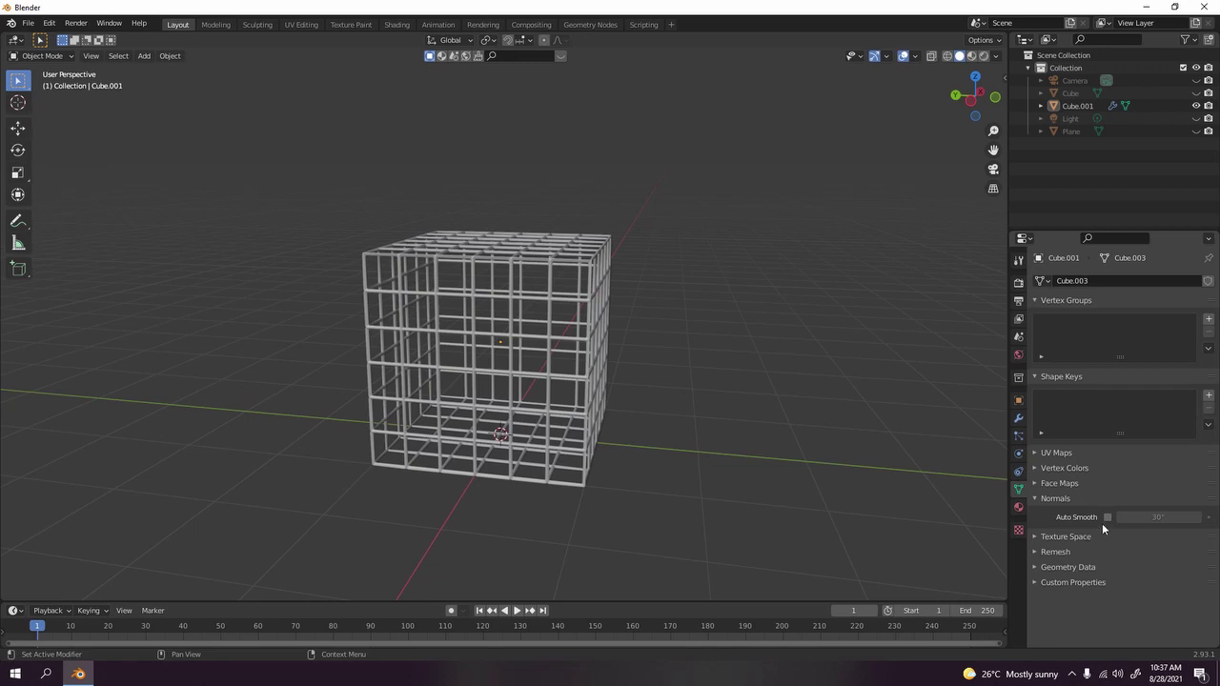
pyautogui.scroll(6, 646, 396)
pyautogui.click(548, 273)
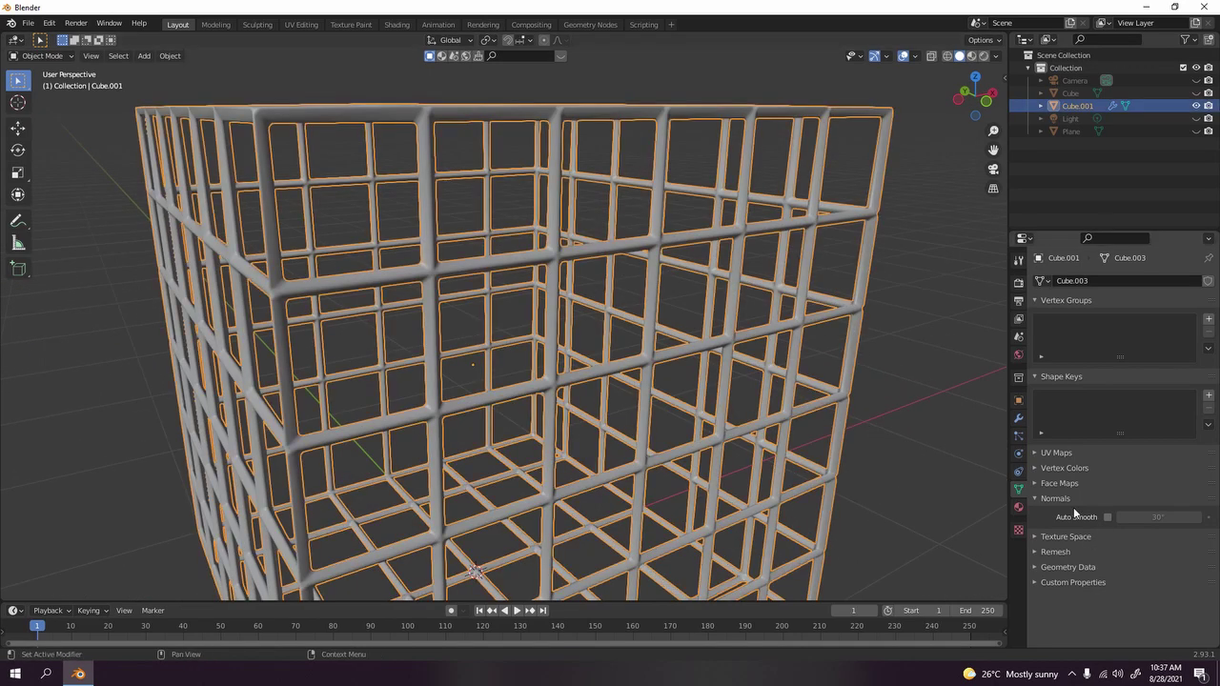
pyautogui.click(1109, 515)
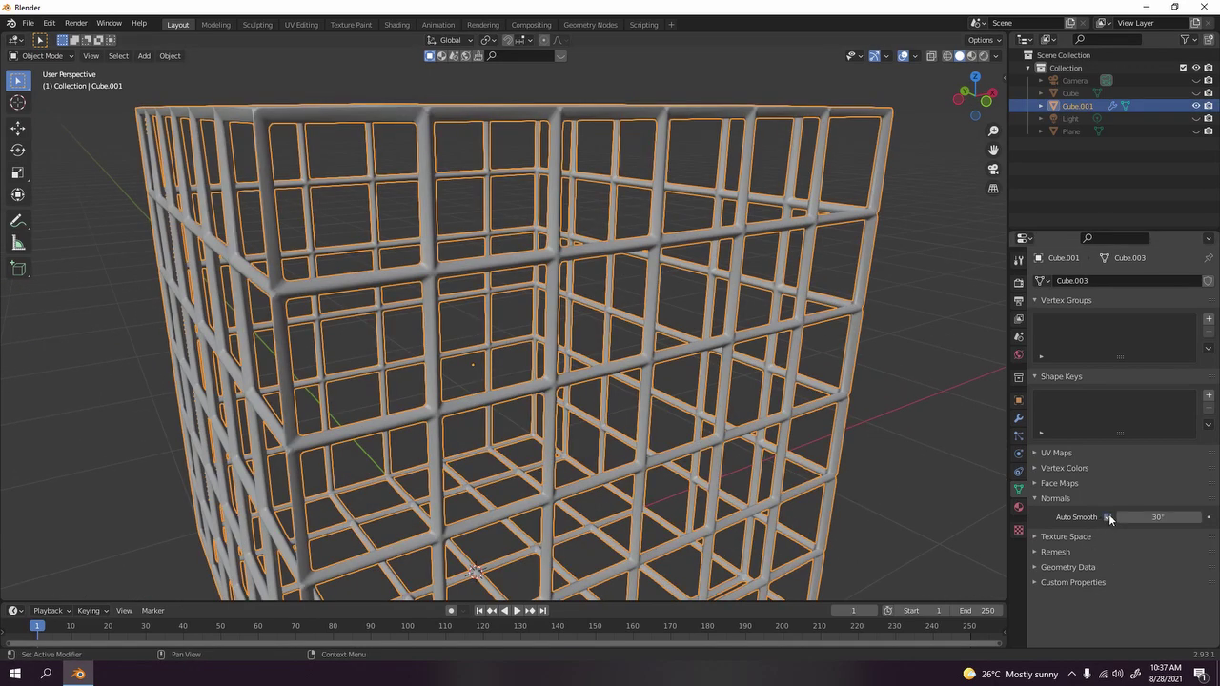
pyautogui.click(1108, 516)
pyautogui.click(1108, 517)
pyautogui.click(1109, 518)
pyautogui.scroll(-5, 717, 383)
# Review the cage in Edit Mode and front view with modifier settings shown
pyautogui.press('Tab')
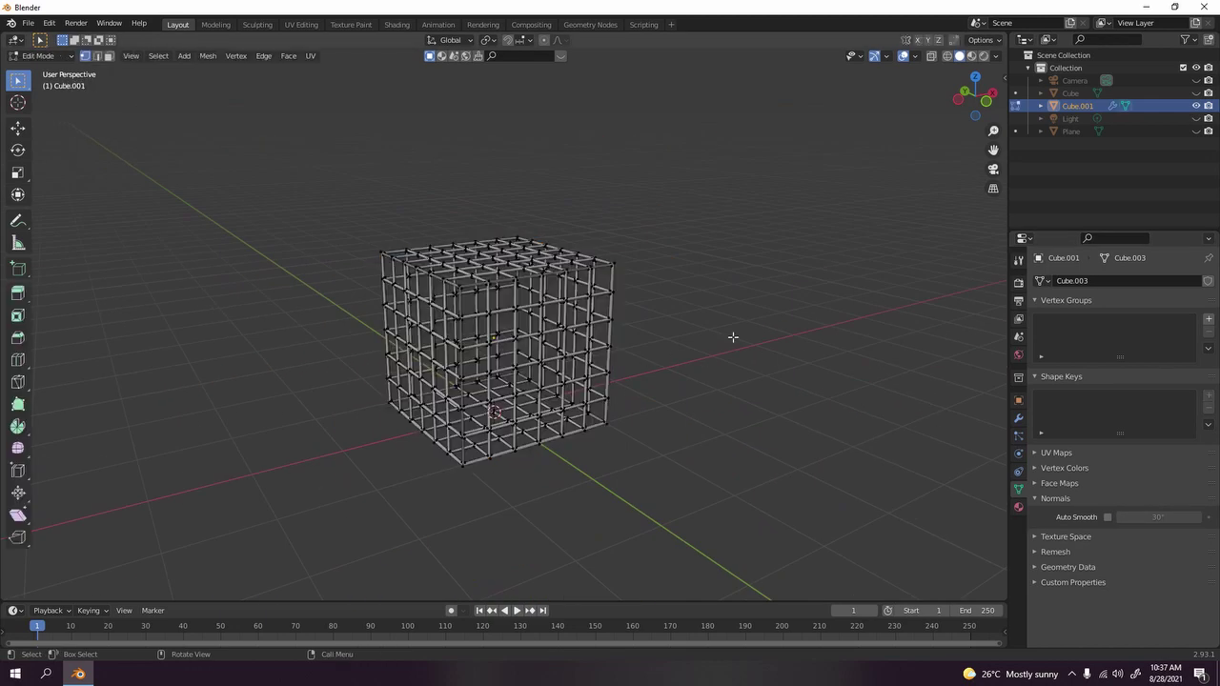
pyautogui.moveTo(701, 339); pyautogui.dragTo(708, 303, button='middle')
pyautogui.press('Tab')
pyautogui.click(708, 303)
pyautogui.press('KP_1')
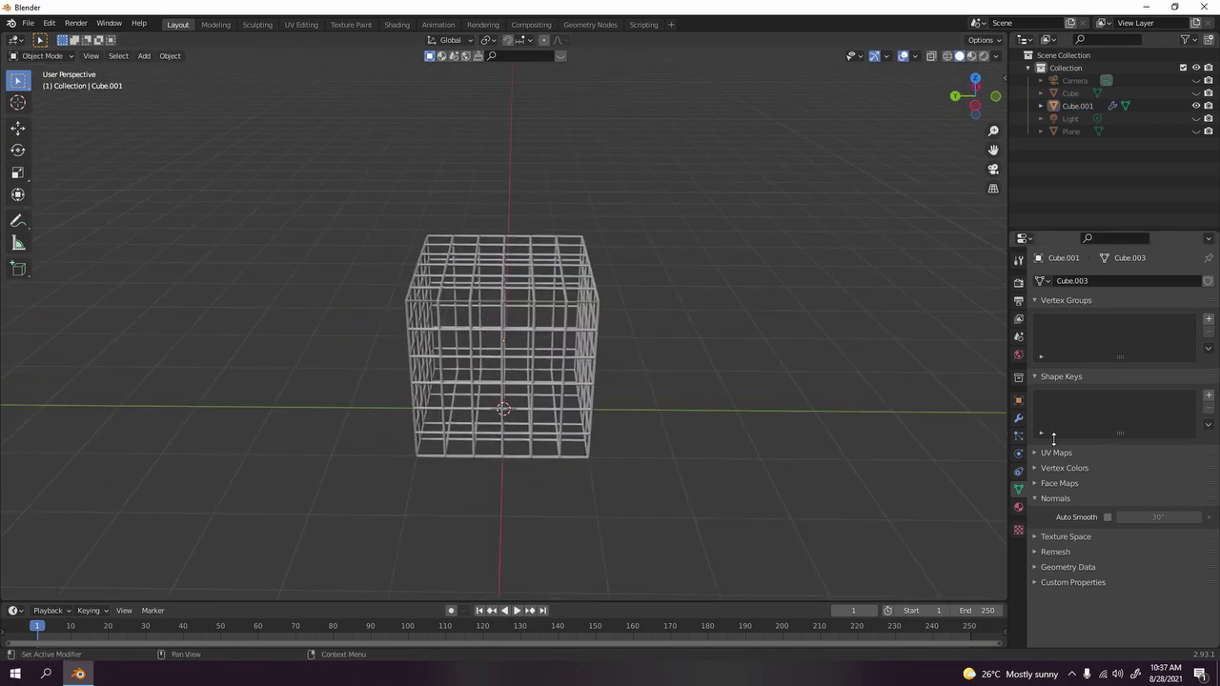
pyautogui.click(1018, 419)
pyautogui.moveTo(572, 362); pyautogui.dragTo(719, 354, button='middle')
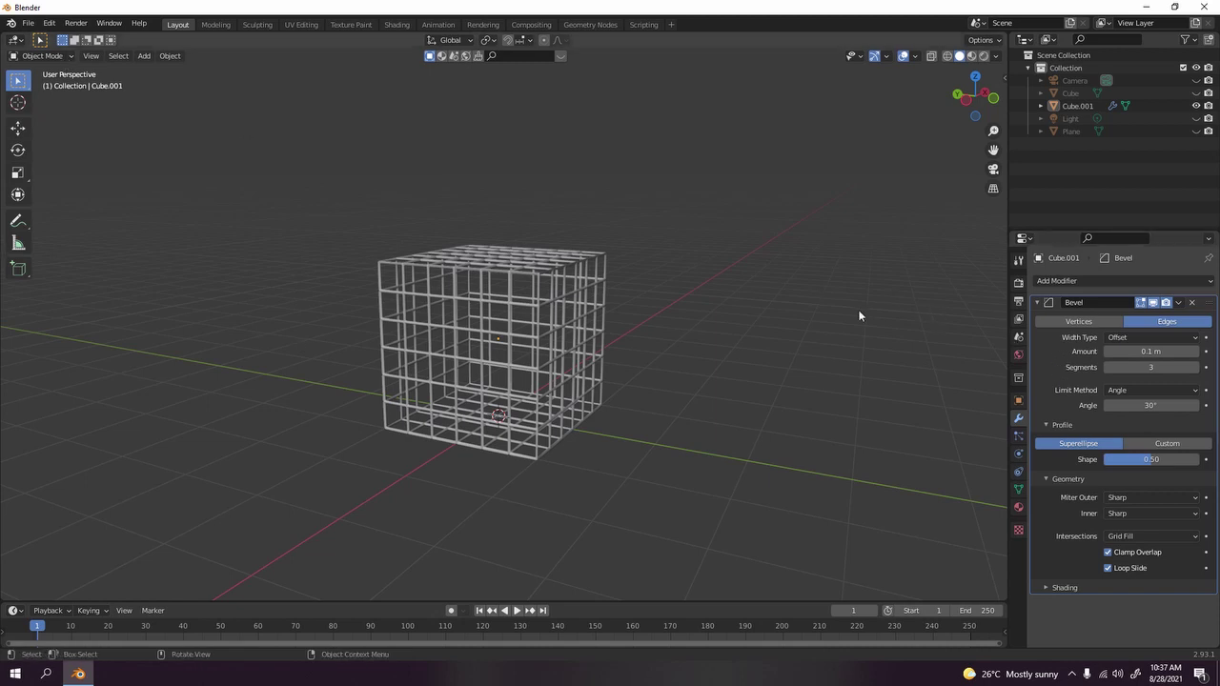
# Apply the Bevel modifier to bake it into the cage mesh
pyautogui.click(1180, 303)
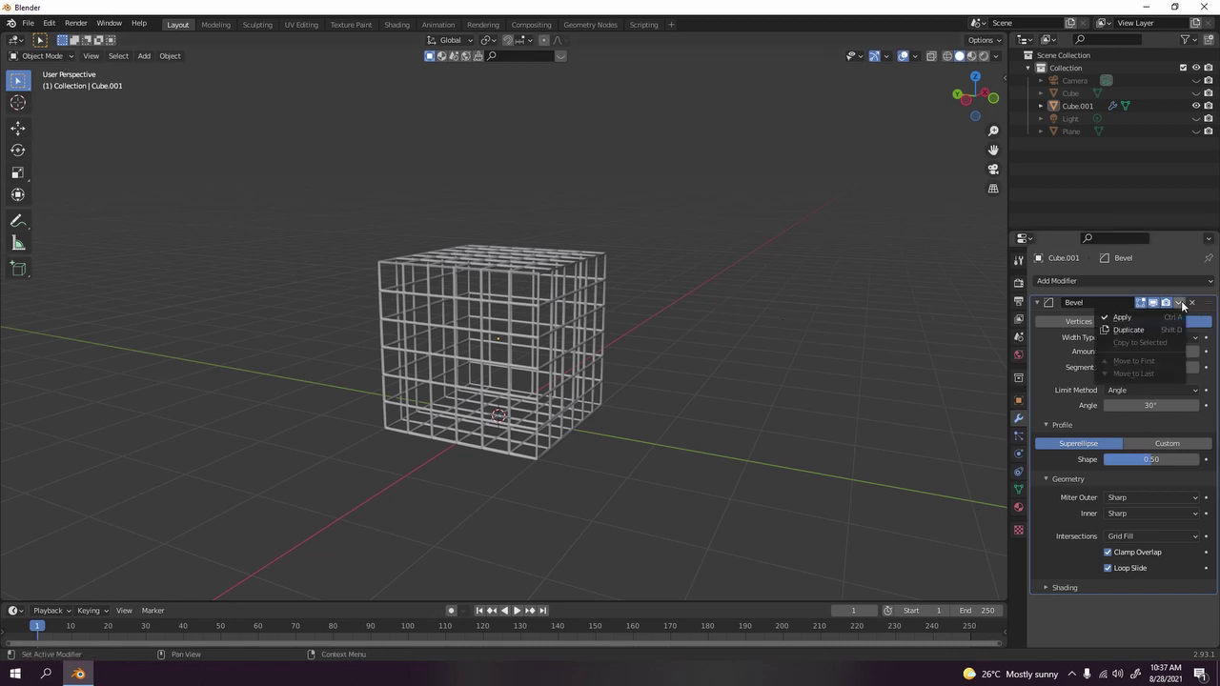
pyautogui.click(1128, 317)
pyautogui.press('Tab')
pyautogui.moveTo(620, 328); pyautogui.dragTo(550, 339, button='middle')
# Select all vertices and merge by distance, removing 48 duplicates
pyautogui.press('a')
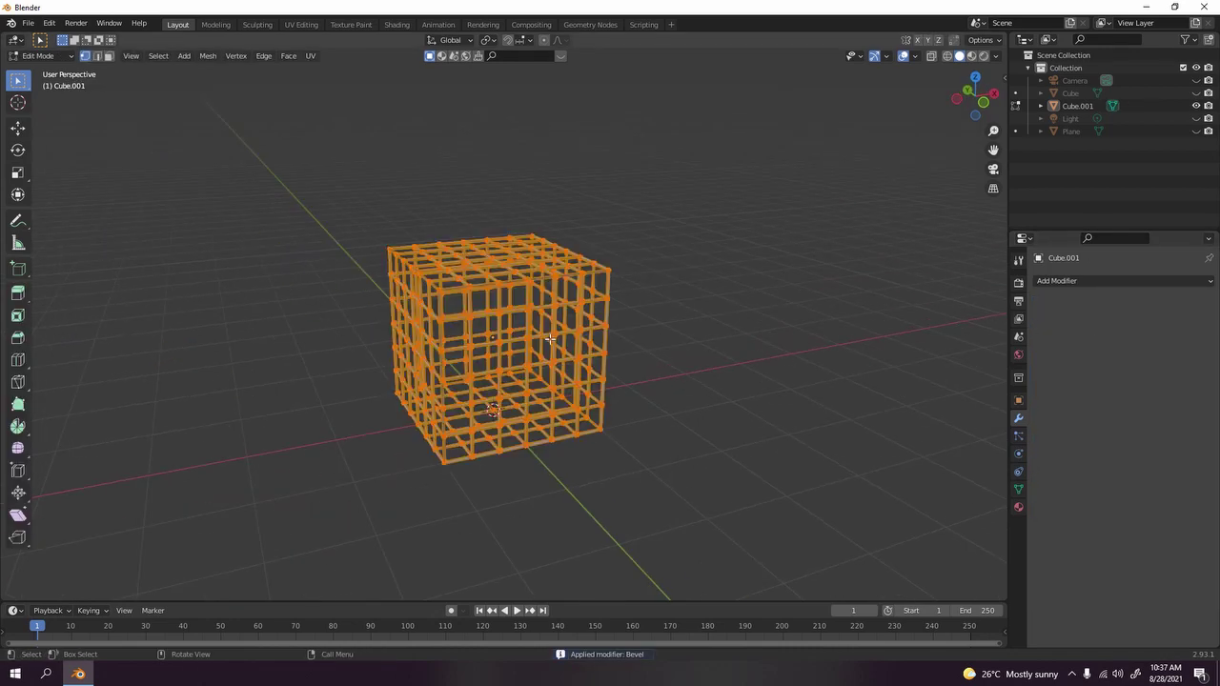
pyautogui.hotkey('alt', 'a')
pyautogui.press('Tab')
pyautogui.press('Tab')
pyautogui.press('a')
pyautogui.press('m')
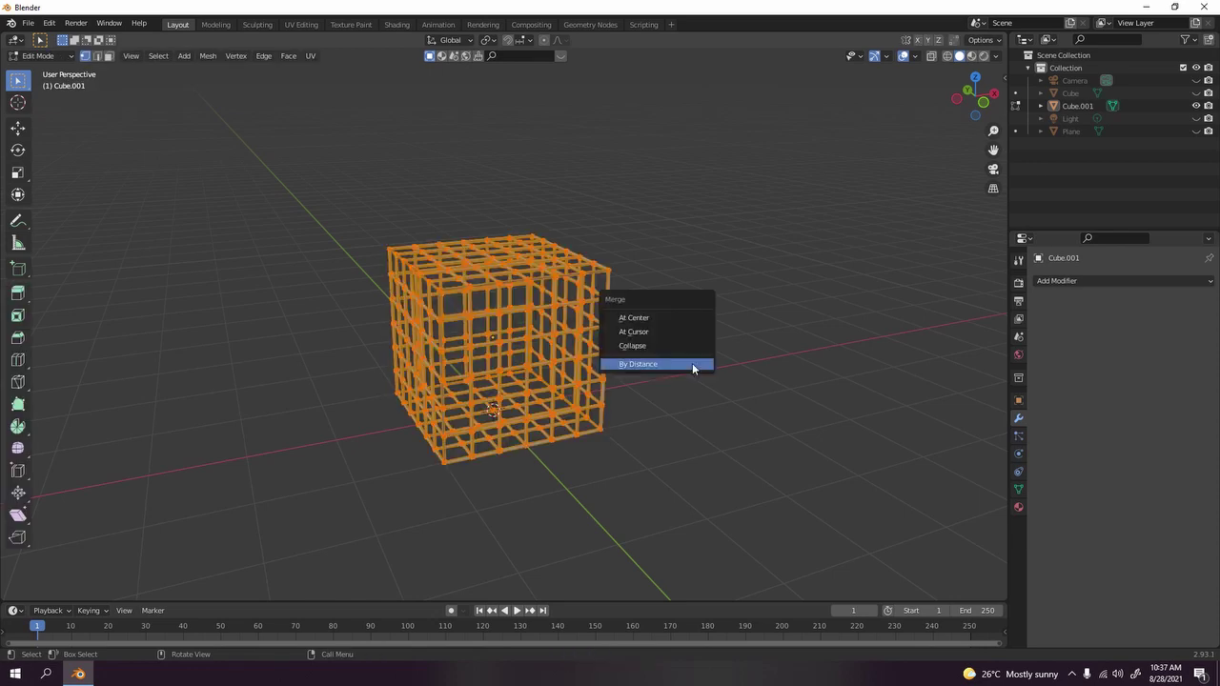
pyautogui.click(697, 365)
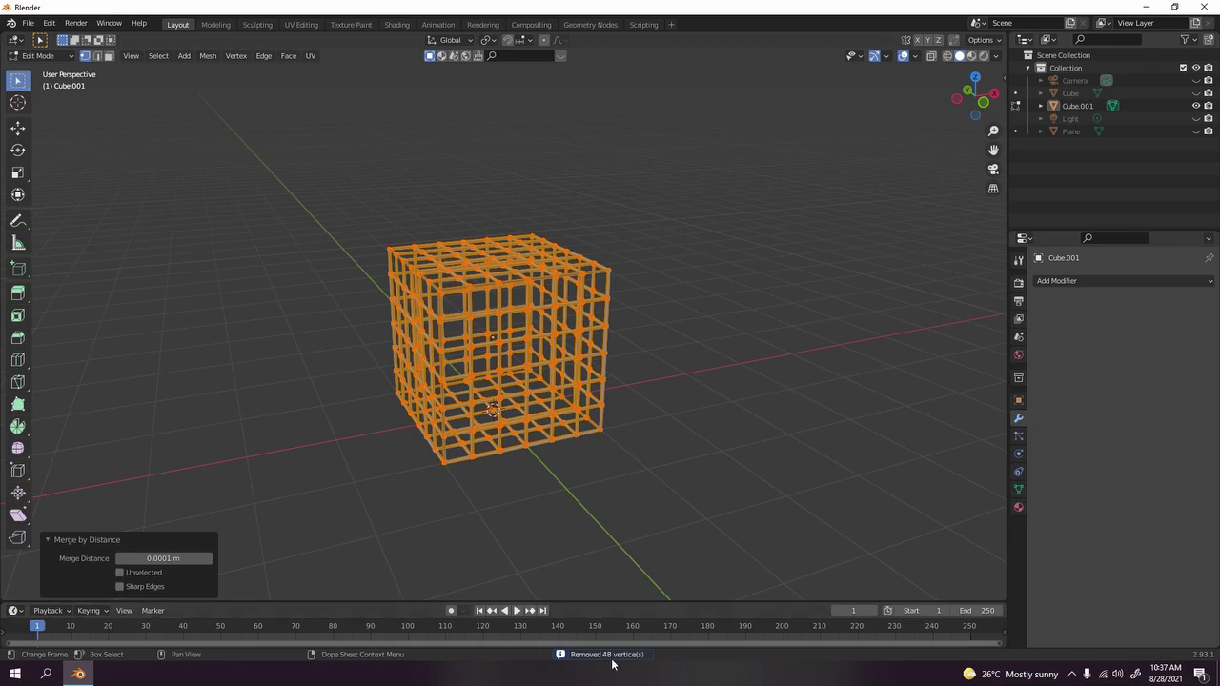
pyautogui.scroll(2, 681, 386)
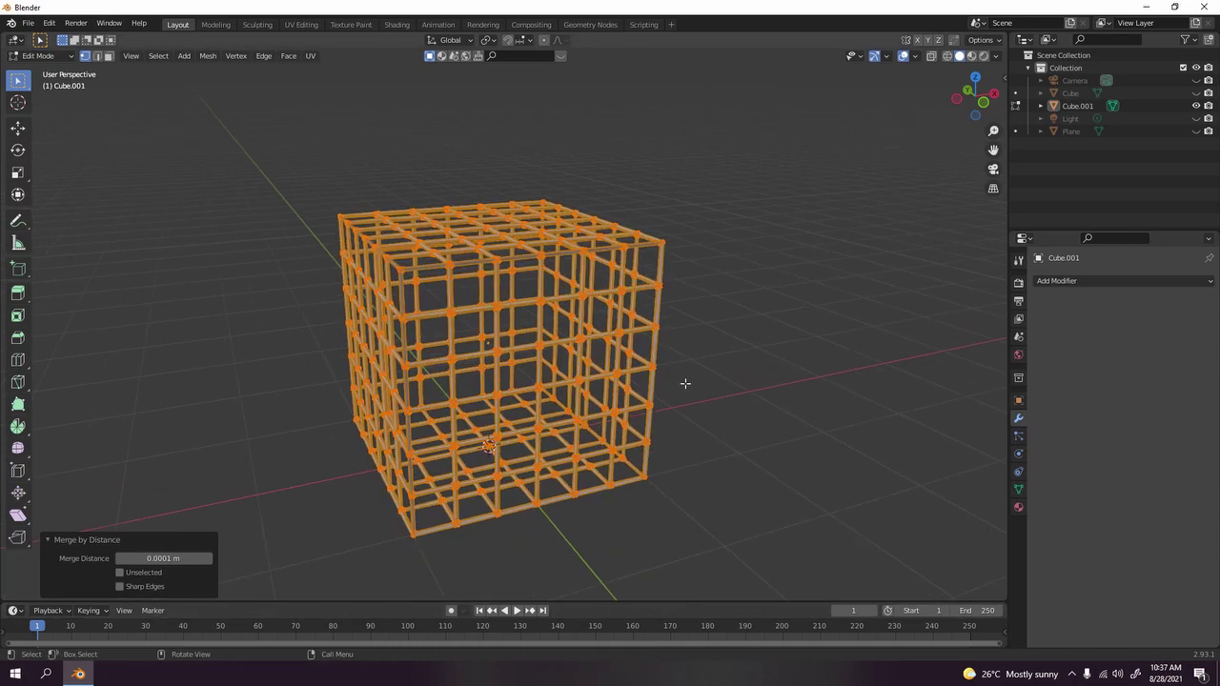
# Add a new cube mesh in Object Mode
pyautogui.press('Tab')
pyautogui.moveTo(694, 374); pyautogui.dragTo(528, 359, button='middle')
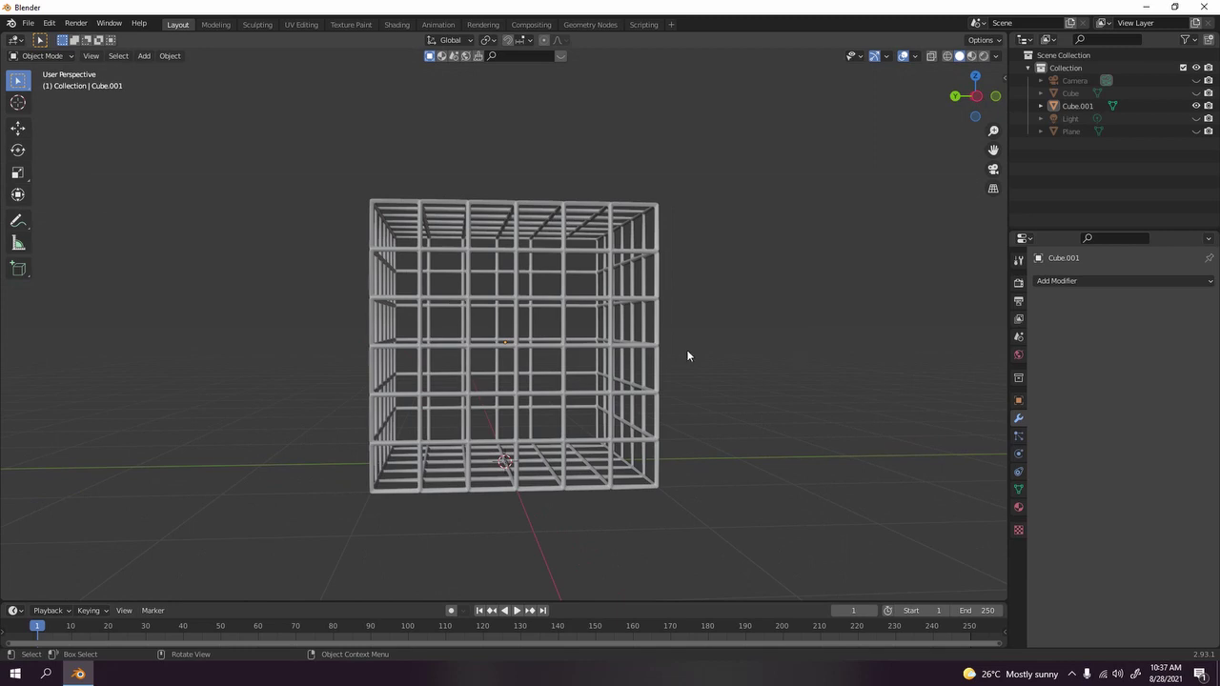
pyautogui.moveTo(688, 355); pyautogui.dragTo(624, 375, button='middle')
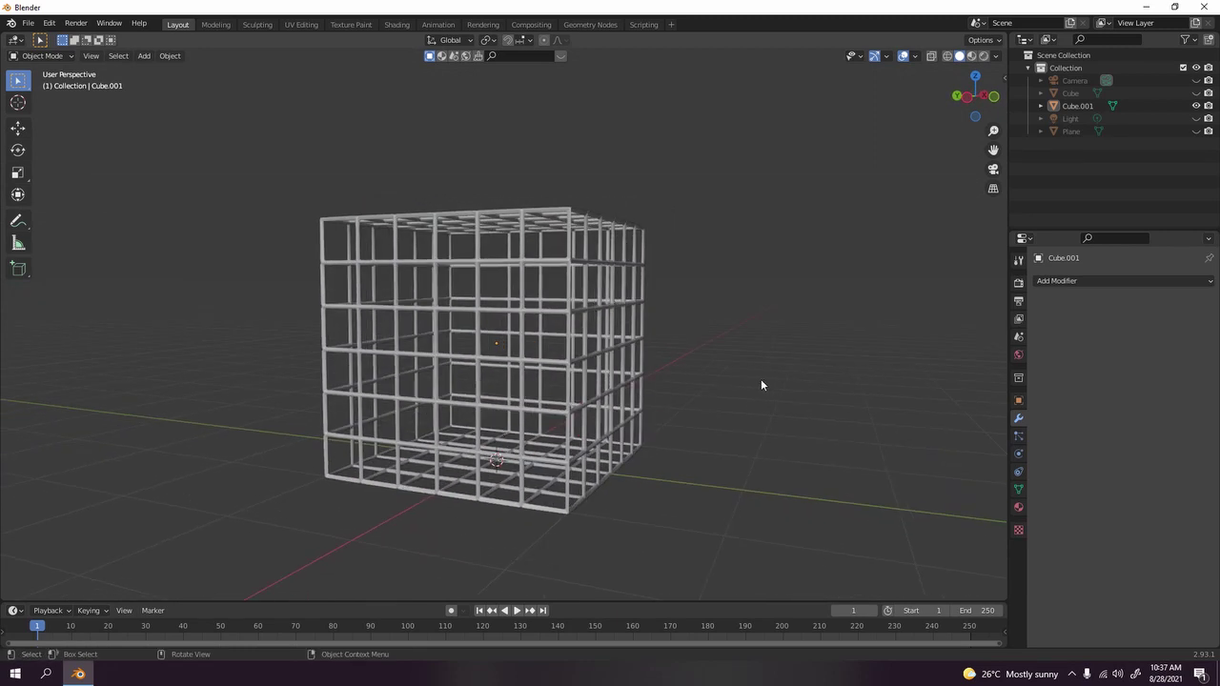
pyautogui.hotkey('shift', 'a')
pyautogui.moveTo(762, 381)
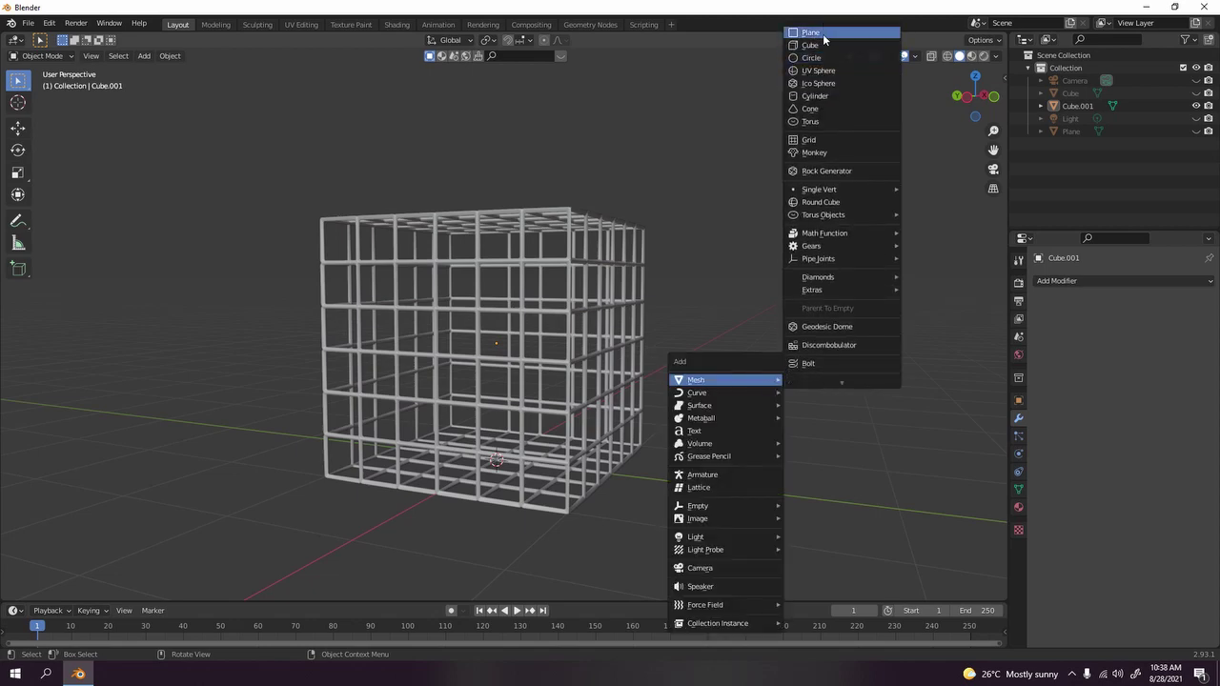
pyautogui.click(820, 44)
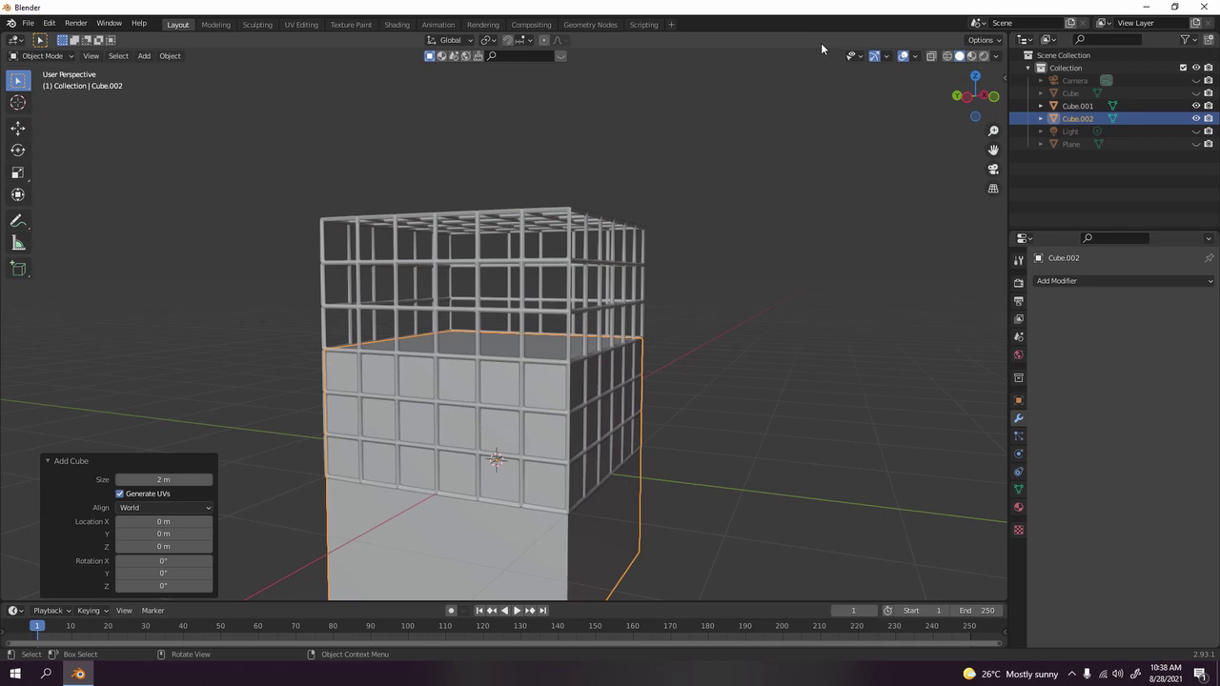
# In front view, raise the cube 1 m along Z and scale it to 0.57
pyautogui.press('KP_1')
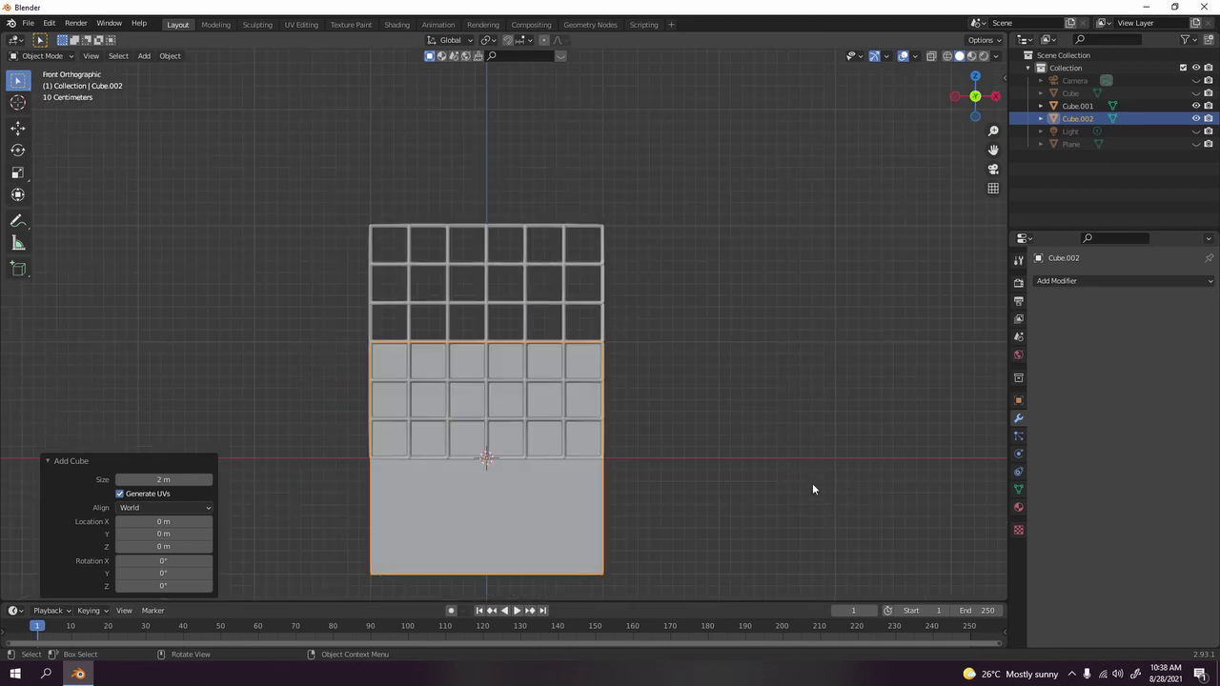
pyautogui.press('g')
pyautogui.press('z')
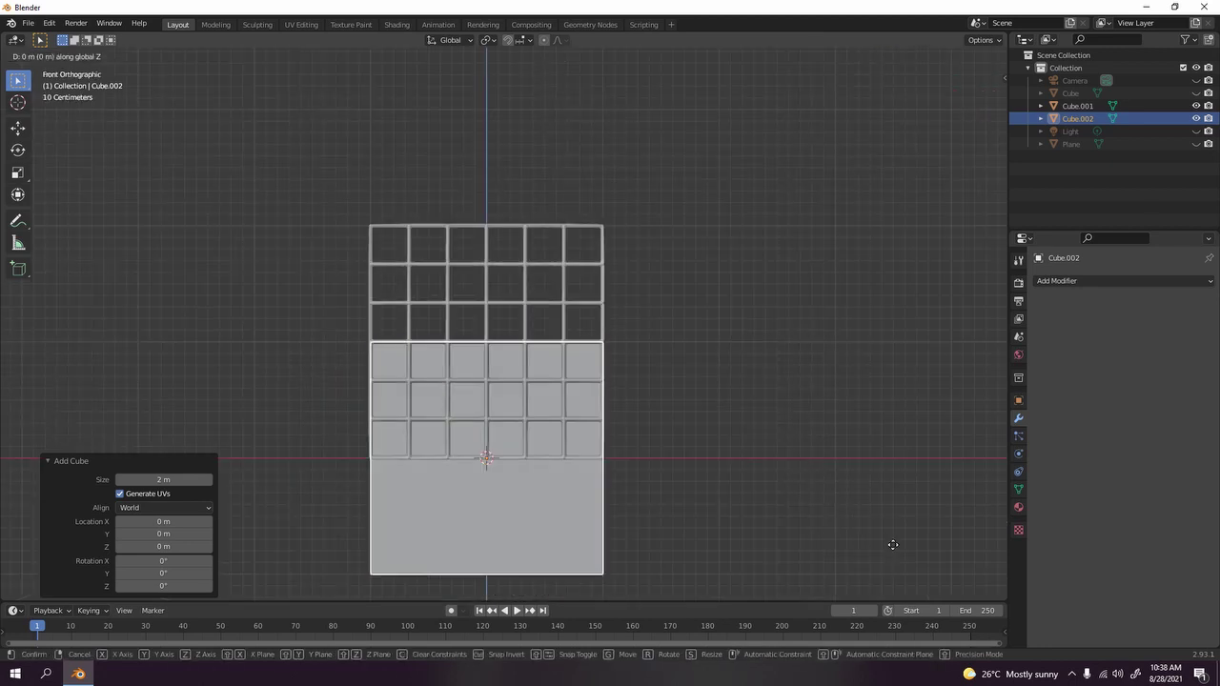
pyautogui.press('1')
pyautogui.press('Return')
pyautogui.press('s')
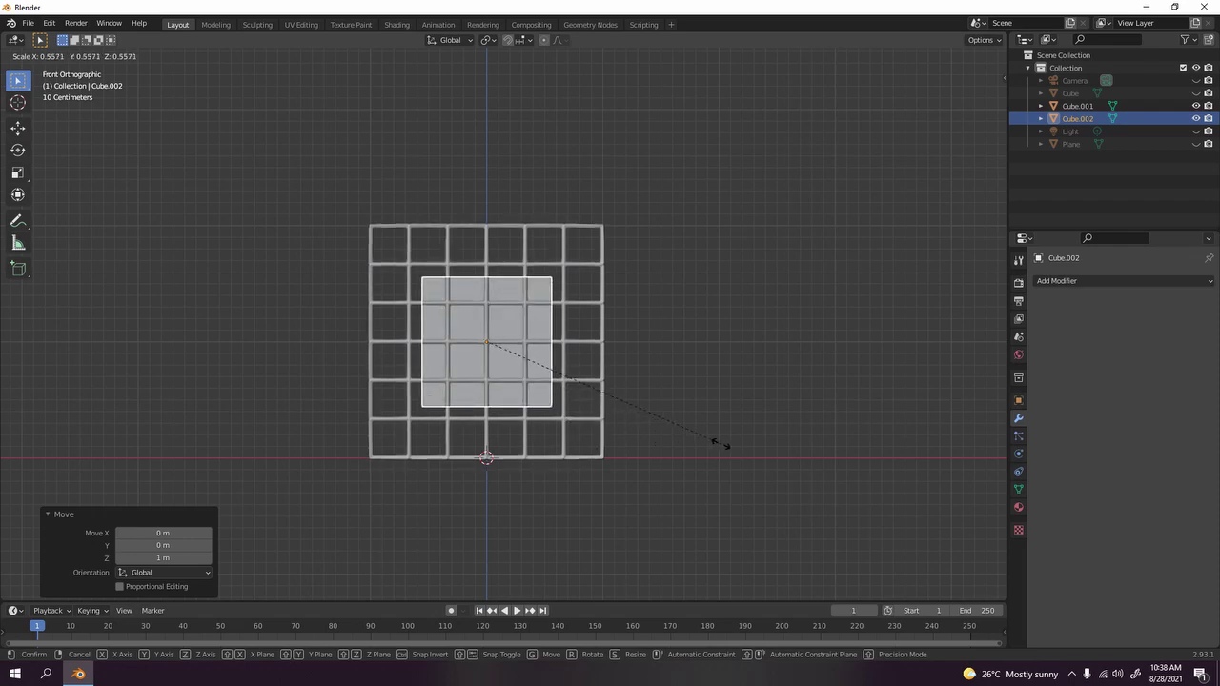
pyautogui.click(727, 448)
# Lower the cube 0.408 m along Z to sit at the cage's bottom
pyautogui.scroll(3, 727, 449)
pyautogui.press('g')
pyautogui.press('z')
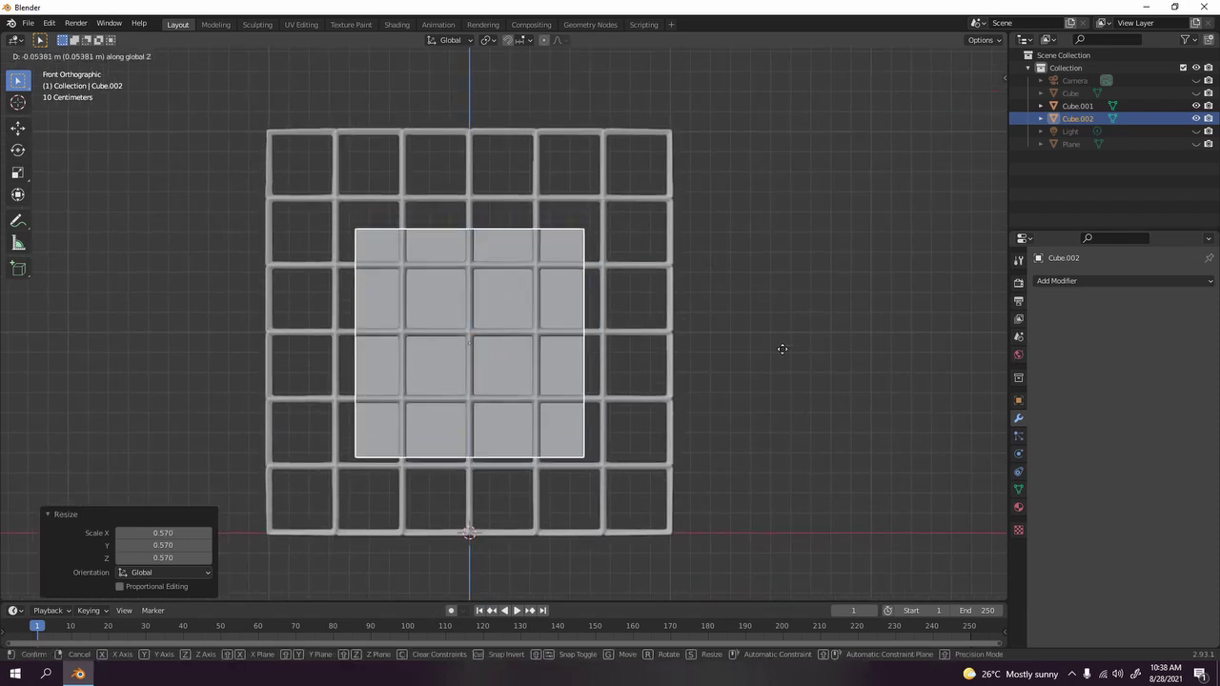
pyautogui.click(786, 391)
pyautogui.scroll(10, 528, 302)
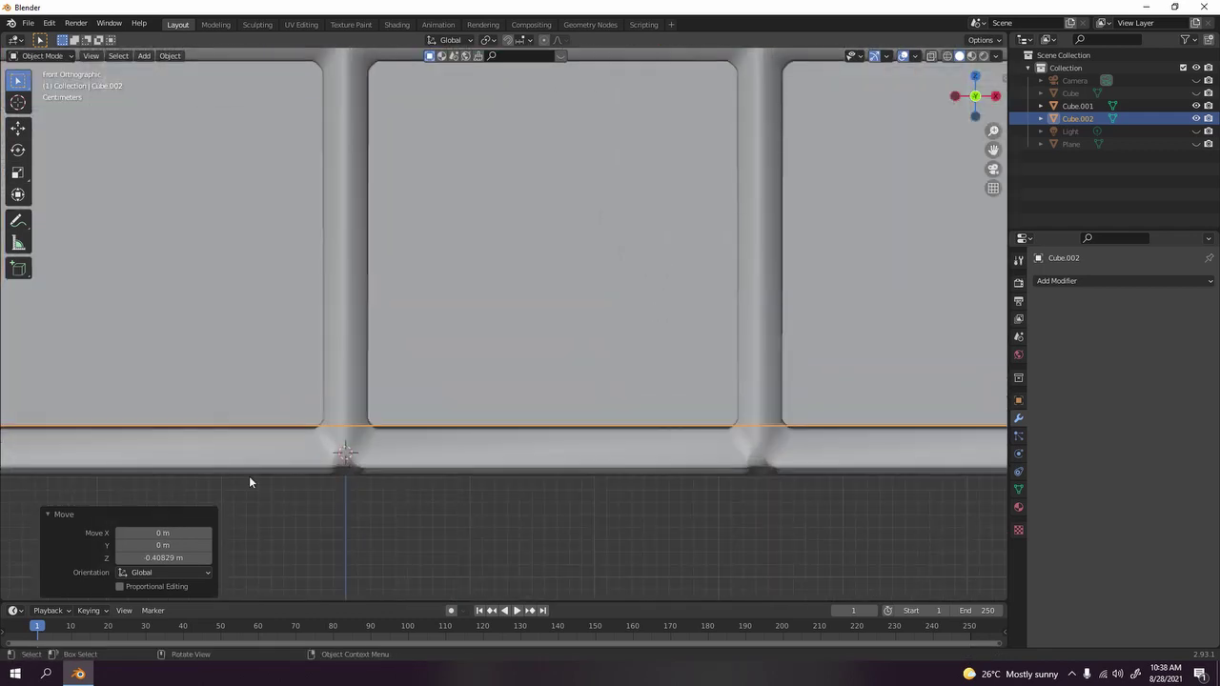
pyautogui.scroll(-5, 594, 326)
pyautogui.moveTo(719, 413); pyautogui.dragTo(649, 340, button='middle')
pyautogui.press('KP_1')
pyautogui.scroll(-6, 652, 420)
# Move the solid cube forward along Y so it pokes through the cage's front bars
pyautogui.press('g')
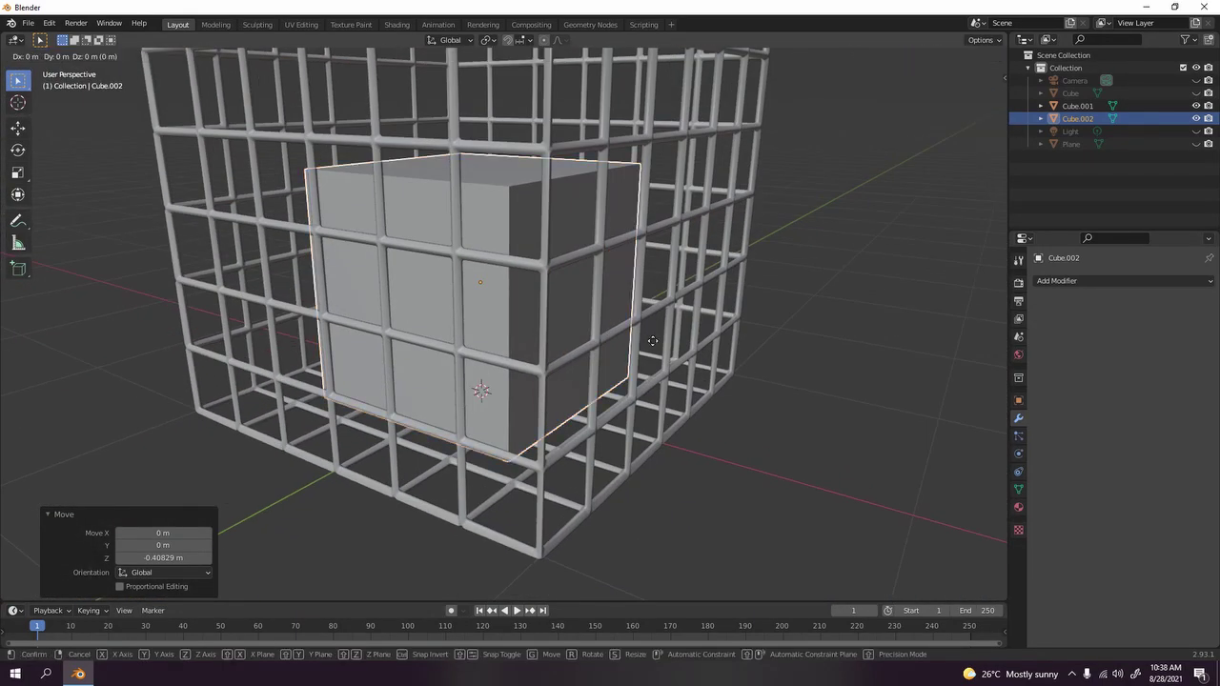
pyautogui.press('y')
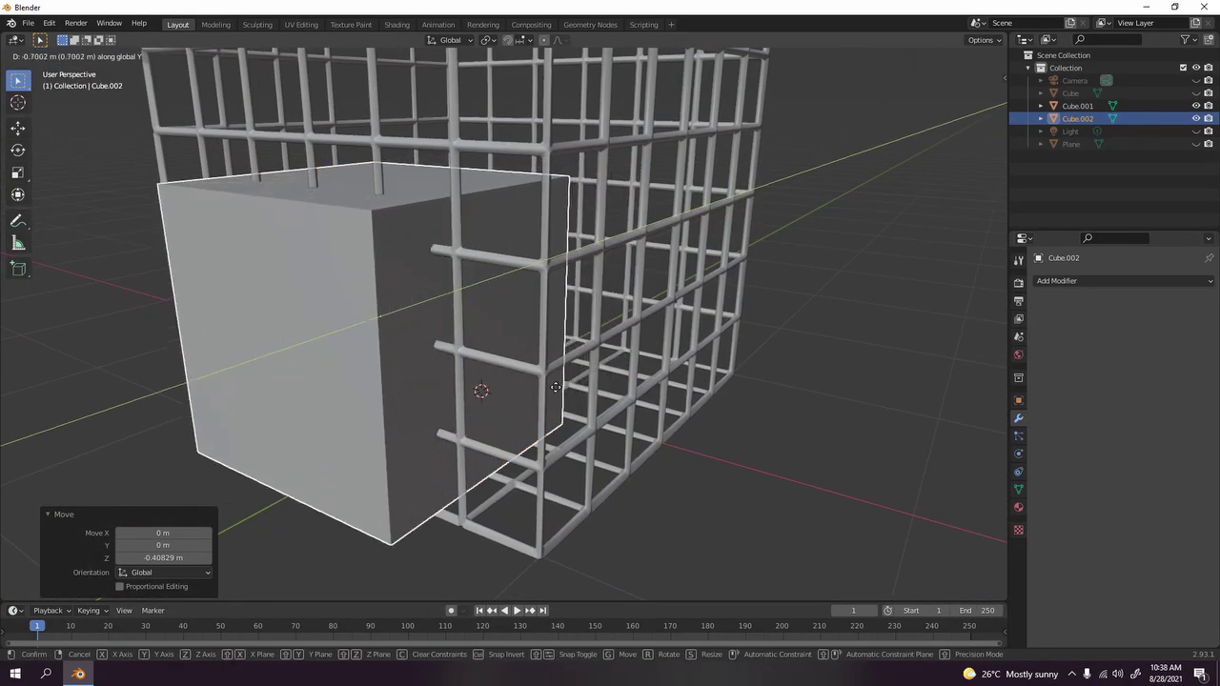
pyautogui.click(520, 388)
pyautogui.moveTo(515, 389); pyautogui.dragTo(577, 302, button='middle')
# In Edit Mode face select, raise the cube's top face along Z to make it taller
pyautogui.press('Tab')
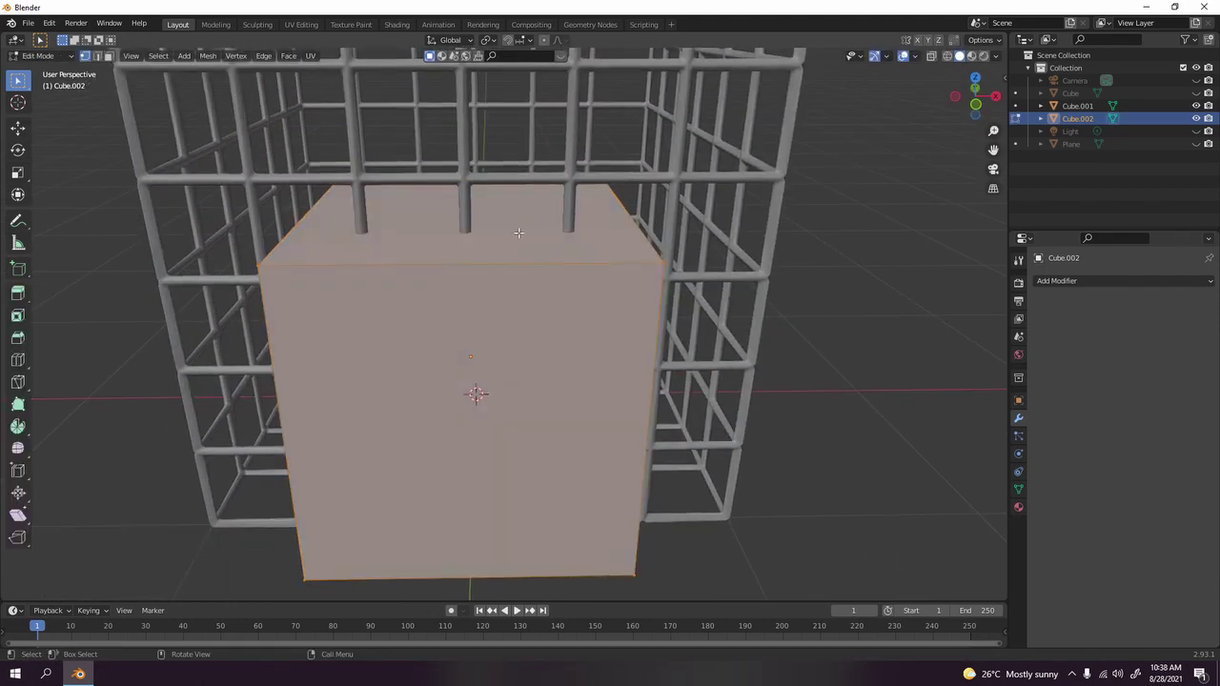
pyautogui.press('3')
pyautogui.click(518, 233)
pyautogui.press('KP_1')
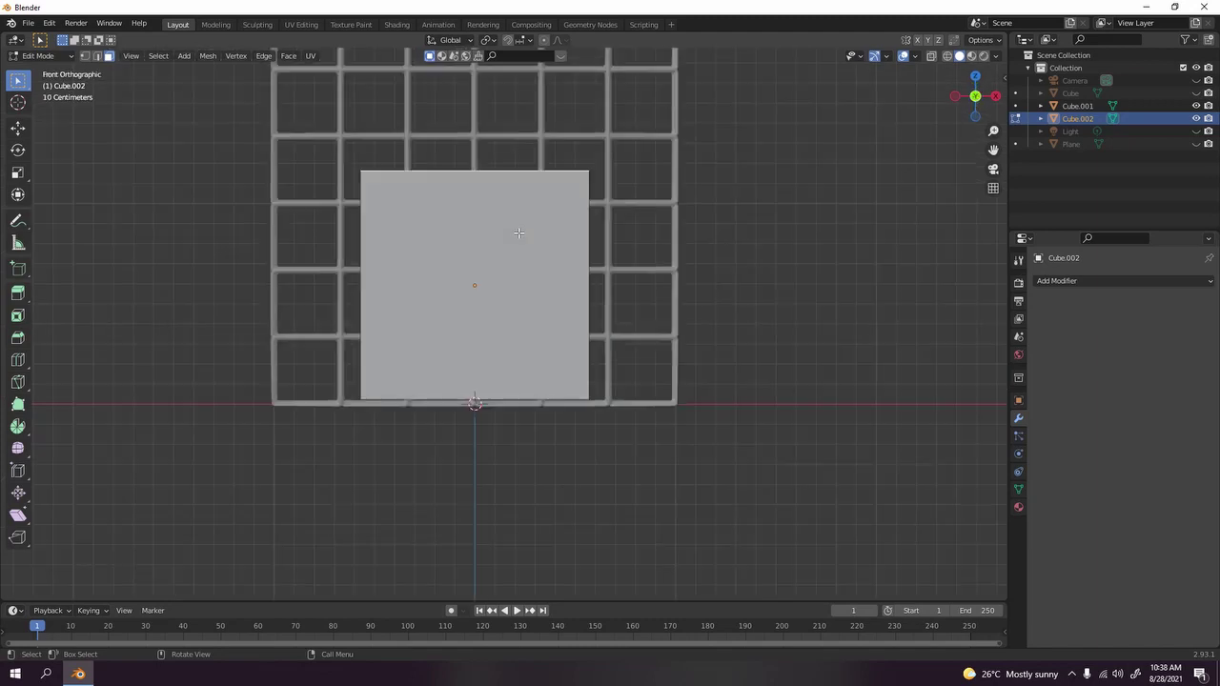
pyautogui.scroll(2, 621, 353)
pyautogui.press('g')
pyautogui.press('z')
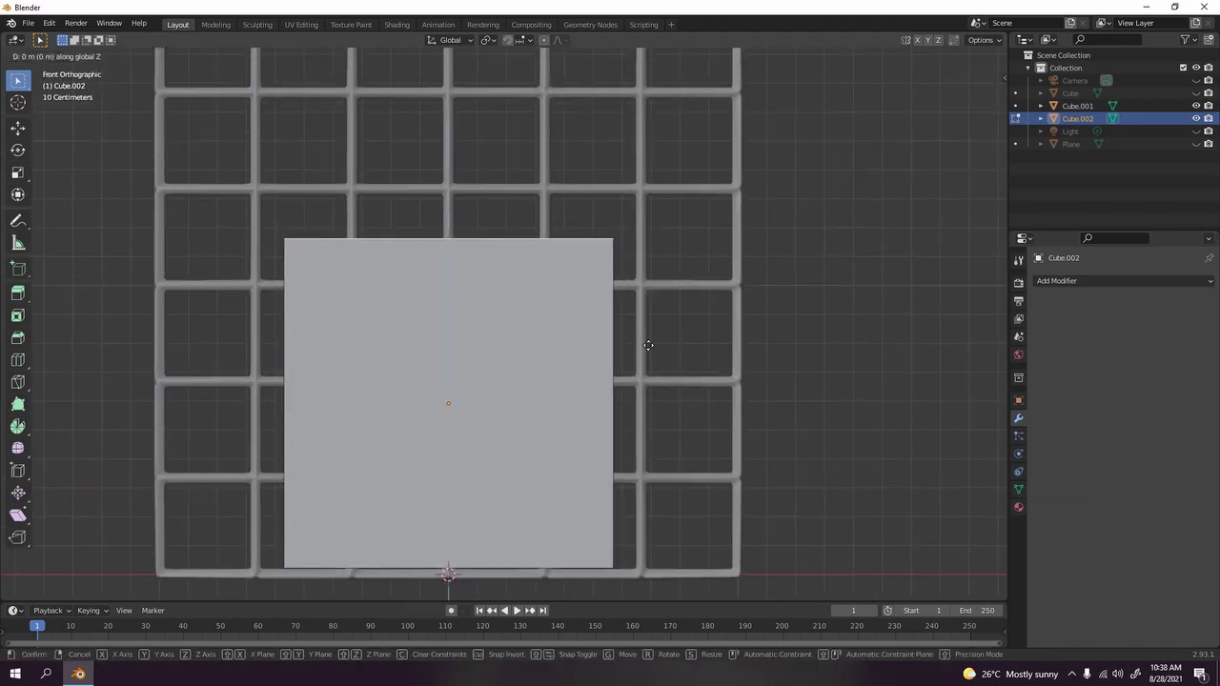
pyautogui.click(639, 302)
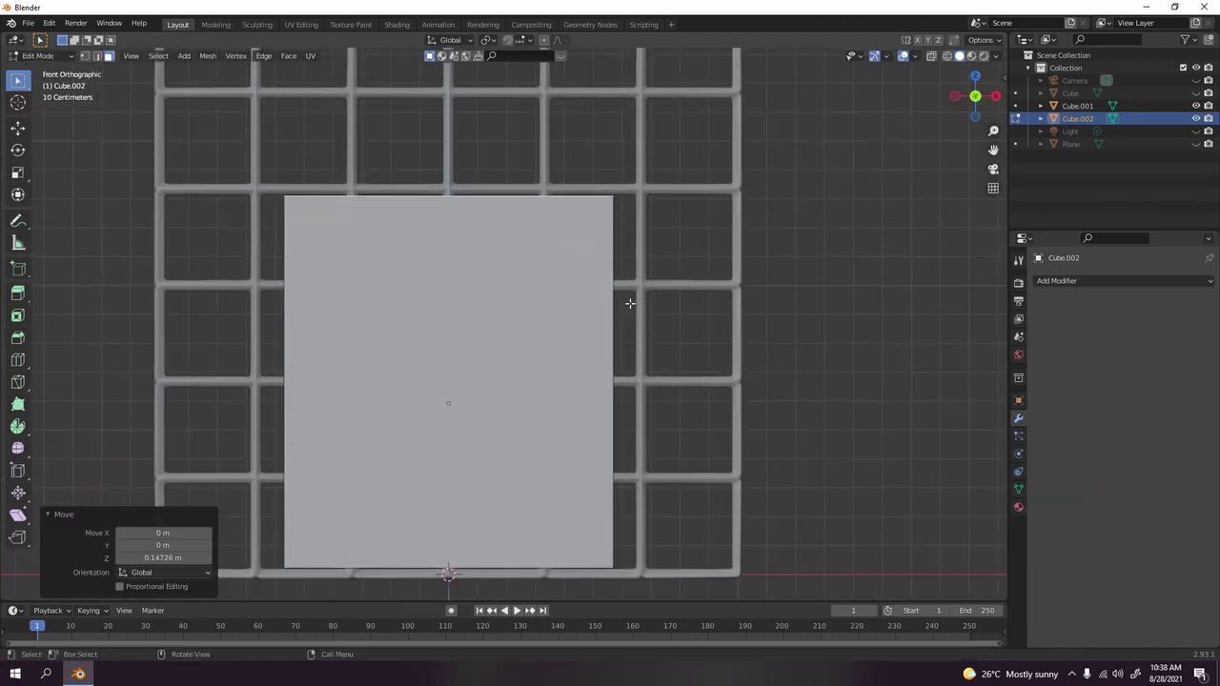
pyautogui.scroll(-1, 630, 305)
# Push the cube's left side face outward along X
pyautogui.moveTo(629, 305); pyautogui.dragTo(389, 395, button='middle')
pyautogui.click(371, 415)
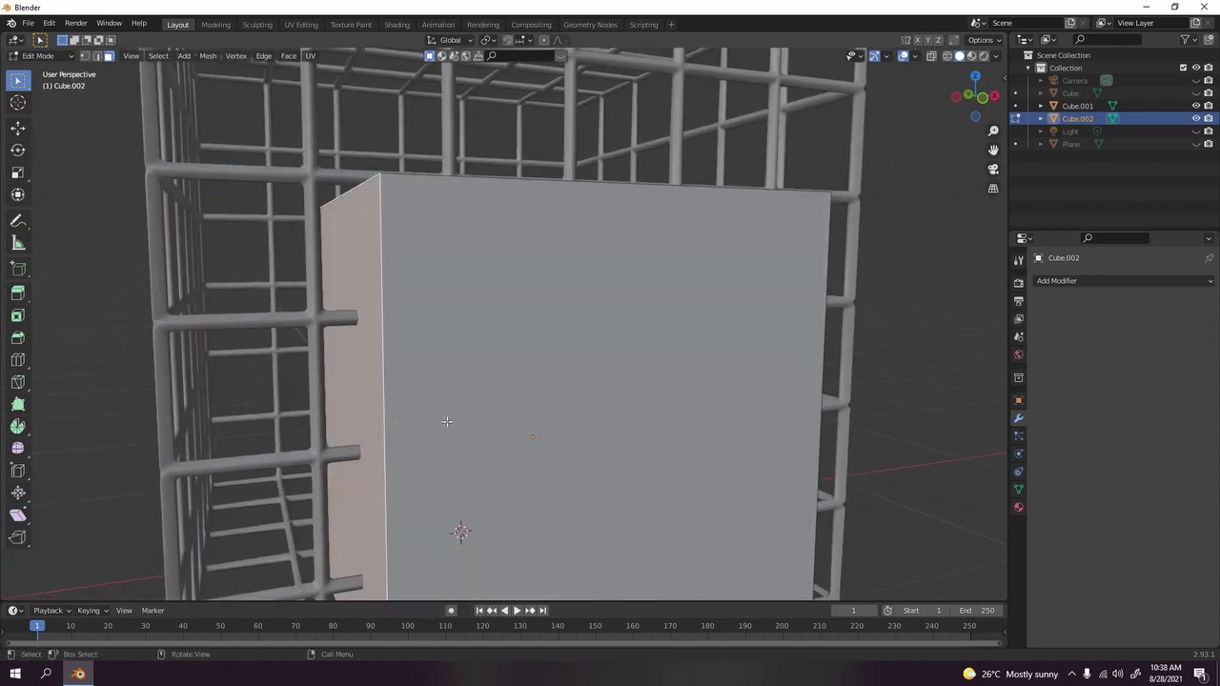
pyautogui.press('g')
pyautogui.press('y')
pyautogui.press('x')
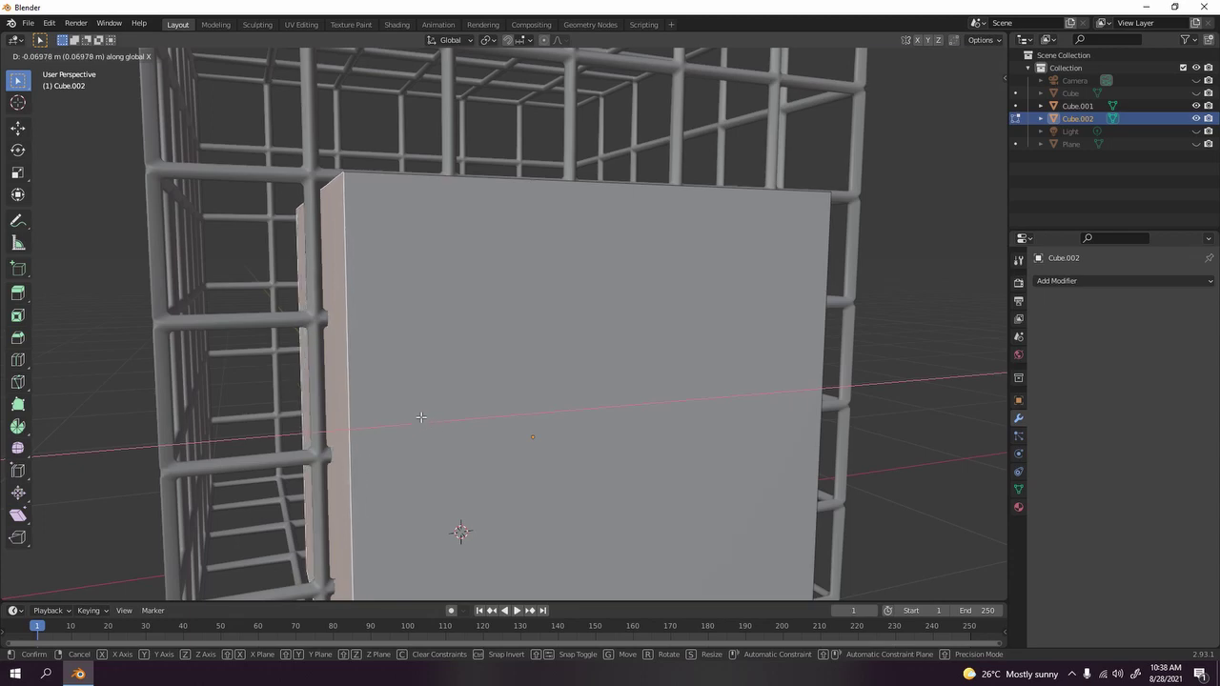
pyautogui.click(422, 419)
pyautogui.scroll(-5, 422, 418)
# Push the right side face outward along X, then return to Object Mode and deselect
pyautogui.moveTo(422, 418); pyautogui.dragTo(467, 429, button='middle')
pyautogui.scroll(4, 467, 429)
pyautogui.press('g')
pyautogui.press('x')
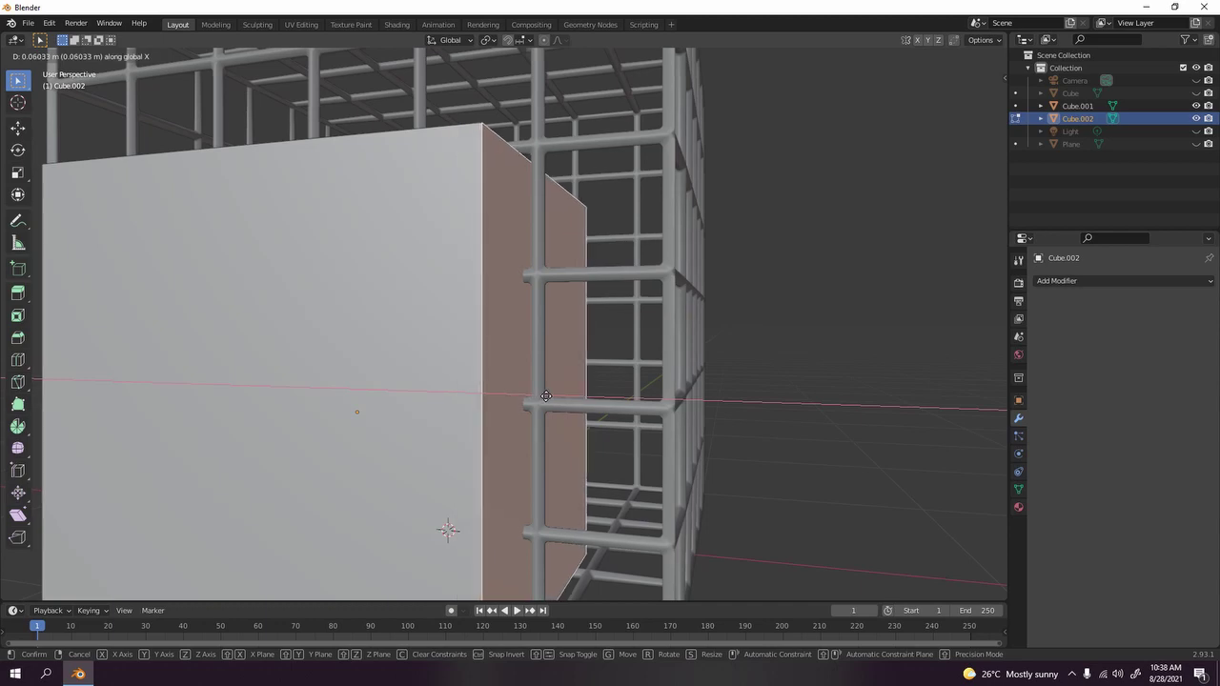
pyautogui.click(542, 396)
pyautogui.scroll(-5, 541, 396)
pyautogui.press('Tab')
pyautogui.click(762, 311)
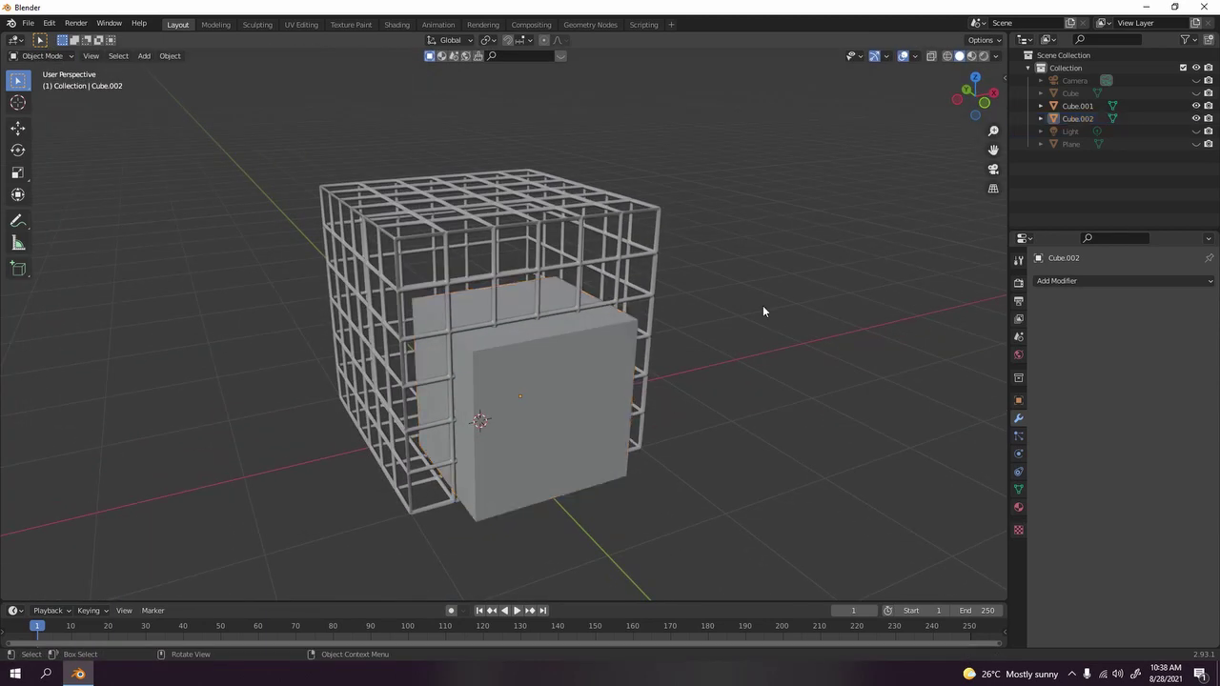
# Select both cage and cube and apply a Bool Tool difference from the sidebar
pyautogui.moveTo(763, 311); pyautogui.dragTo(670, 299, button='middle')
pyautogui.scroll(-3, 412, 353)
pyautogui.moveTo(412, 354); pyautogui.dragTo(550, 364, button='middle')
pyautogui.press('a')
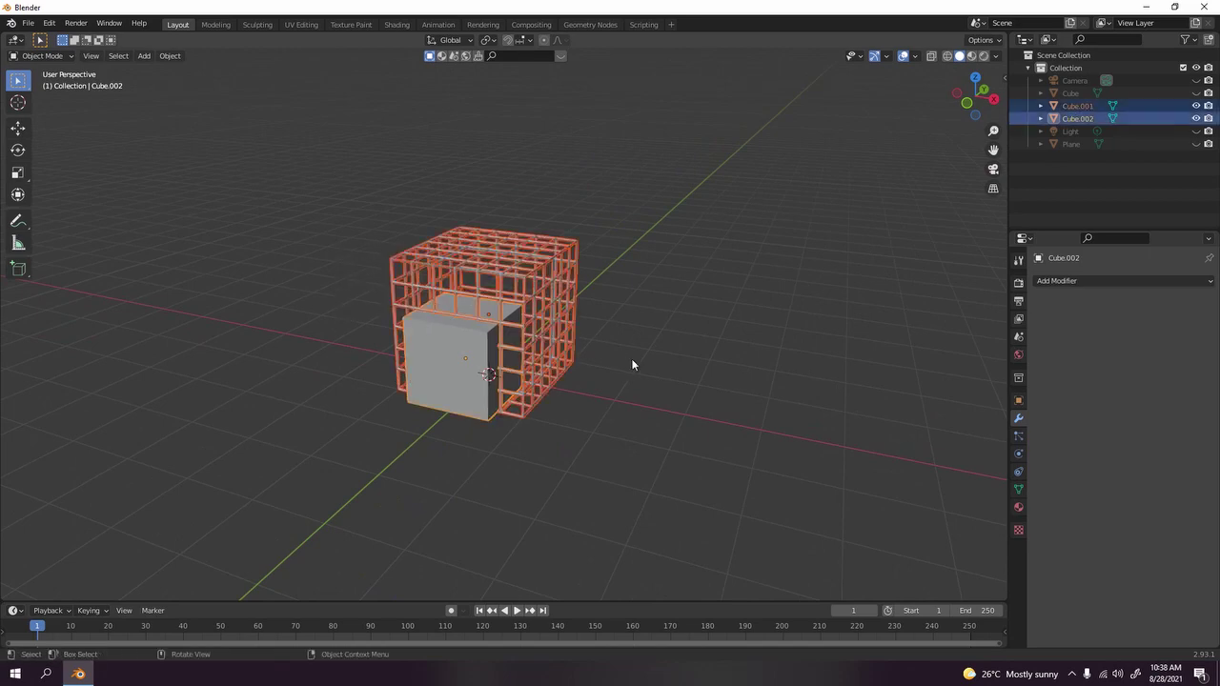
pyautogui.scroll(7, 538, 340)
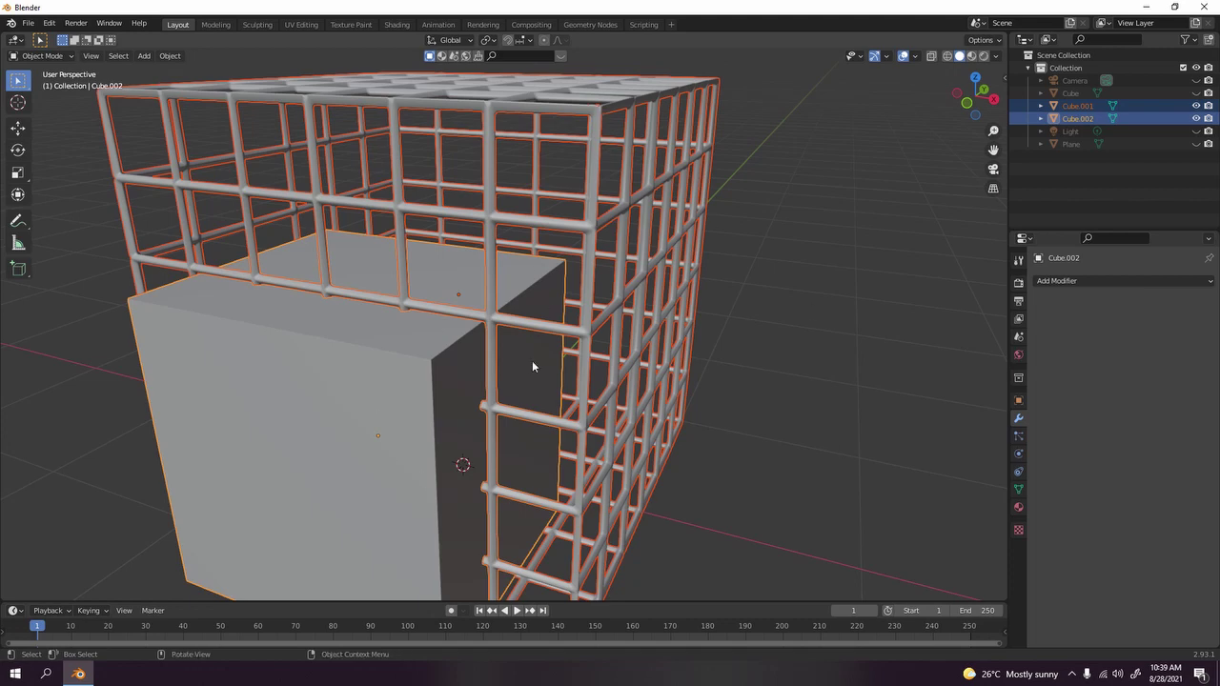
pyautogui.press('n')
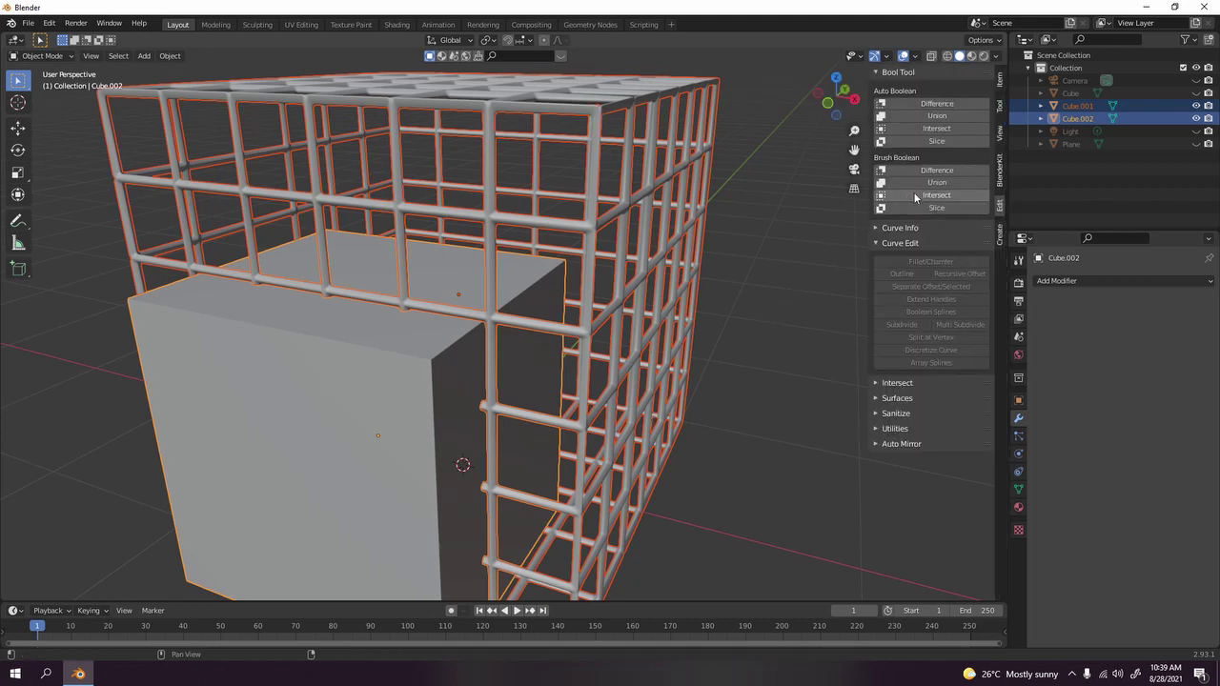
pyautogui.click(933, 104)
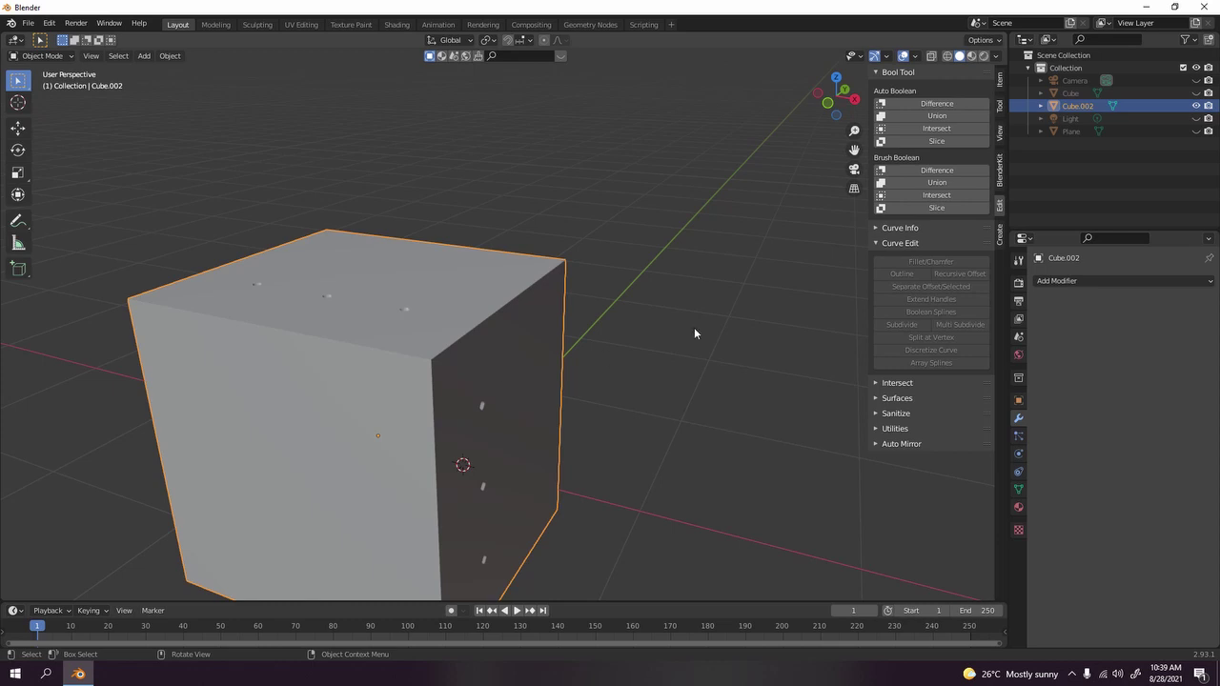
# Undo the wrong subtraction, make the cage active, and rerun Auto Boolean Difference
pyautogui.hotkey('ctrl', 'z')
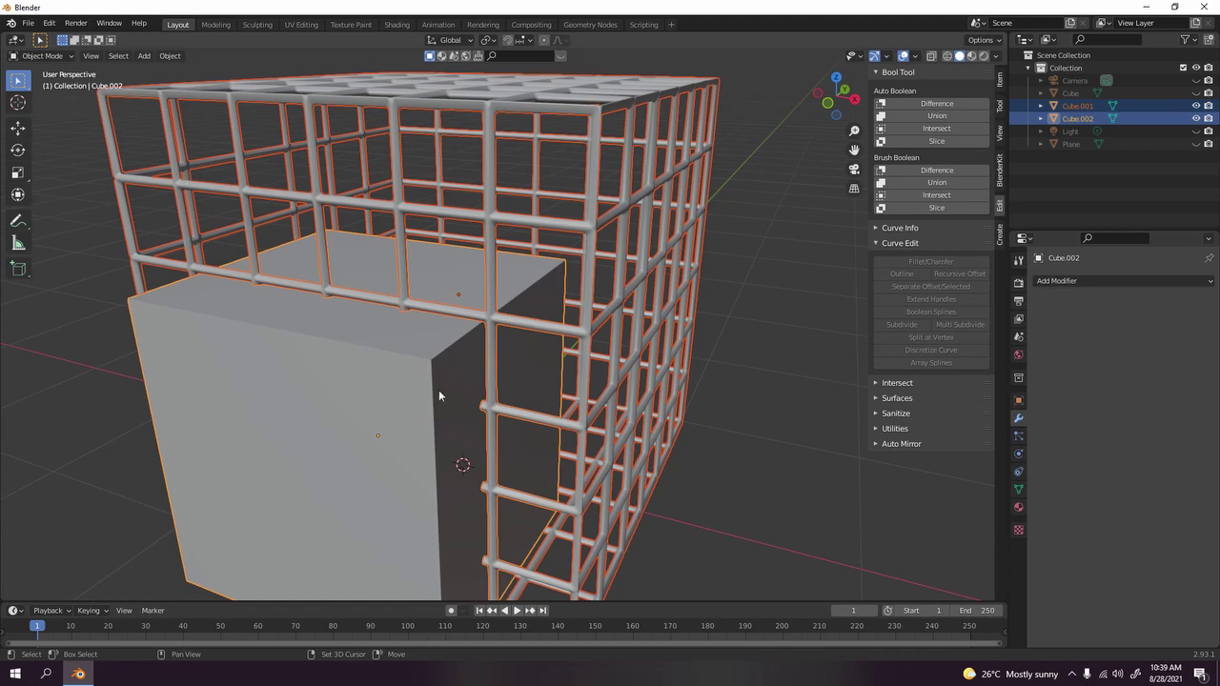
pyautogui.keyDown('shift'); pyautogui.click(591, 219); pyautogui.keyUp('shift')
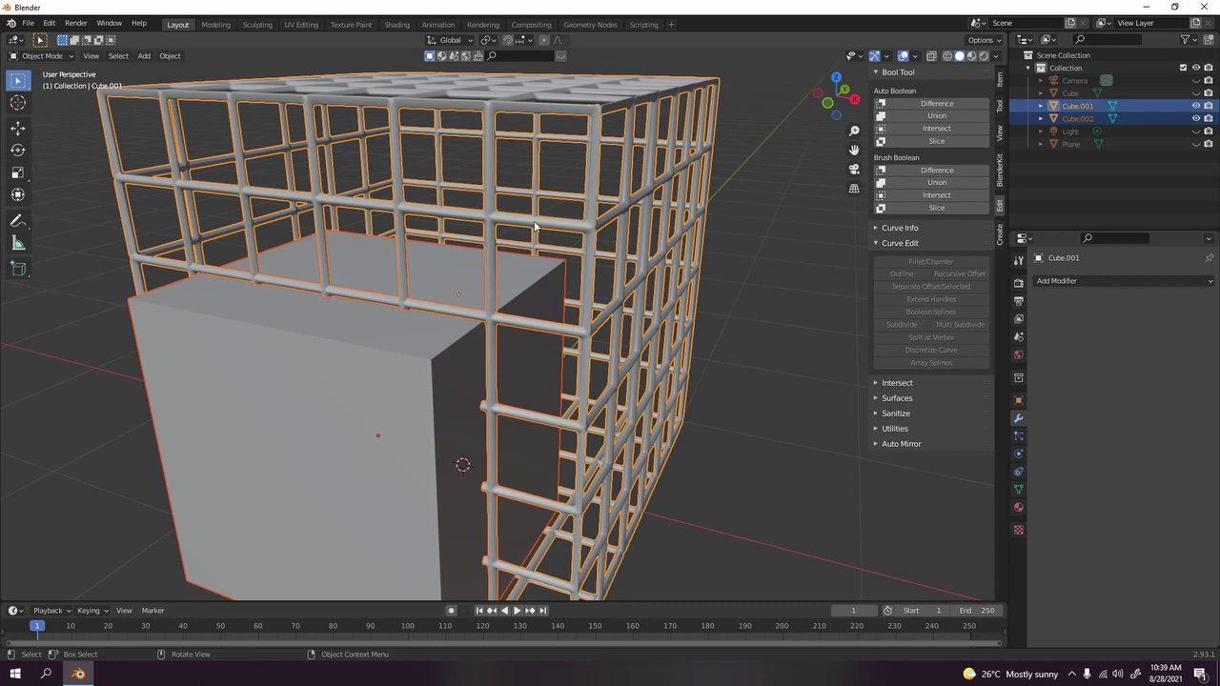
pyautogui.click(919, 102)
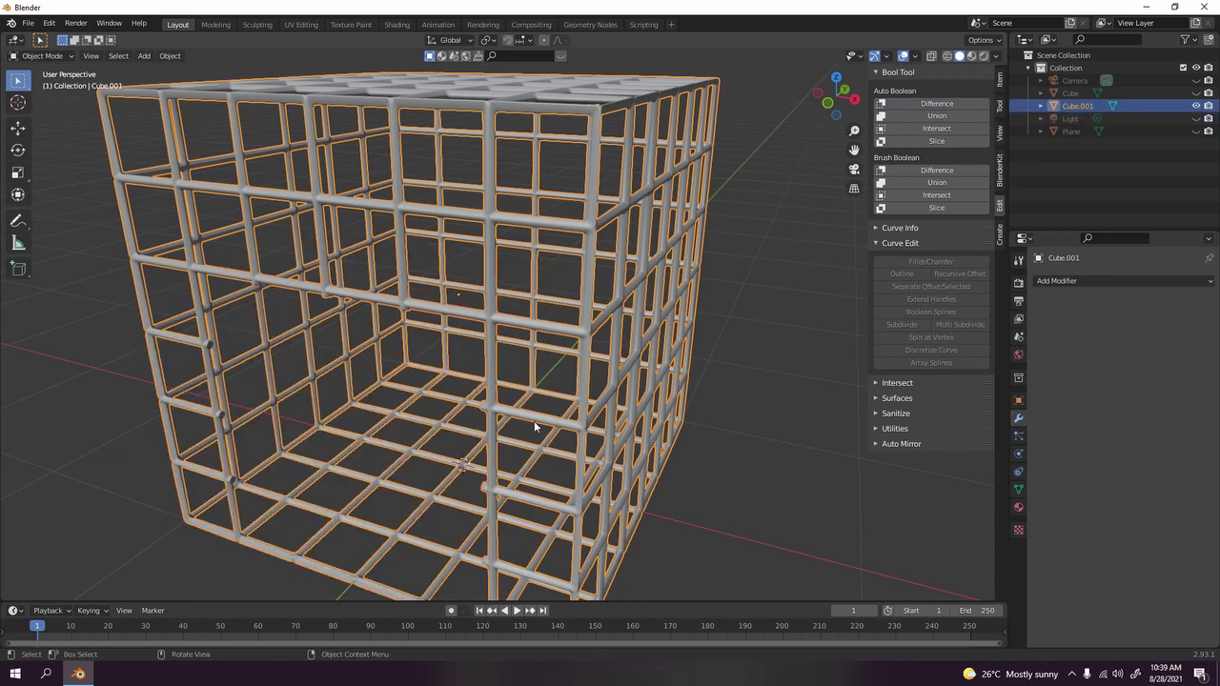
pyautogui.scroll(-5, 534, 421)
pyautogui.press('n')
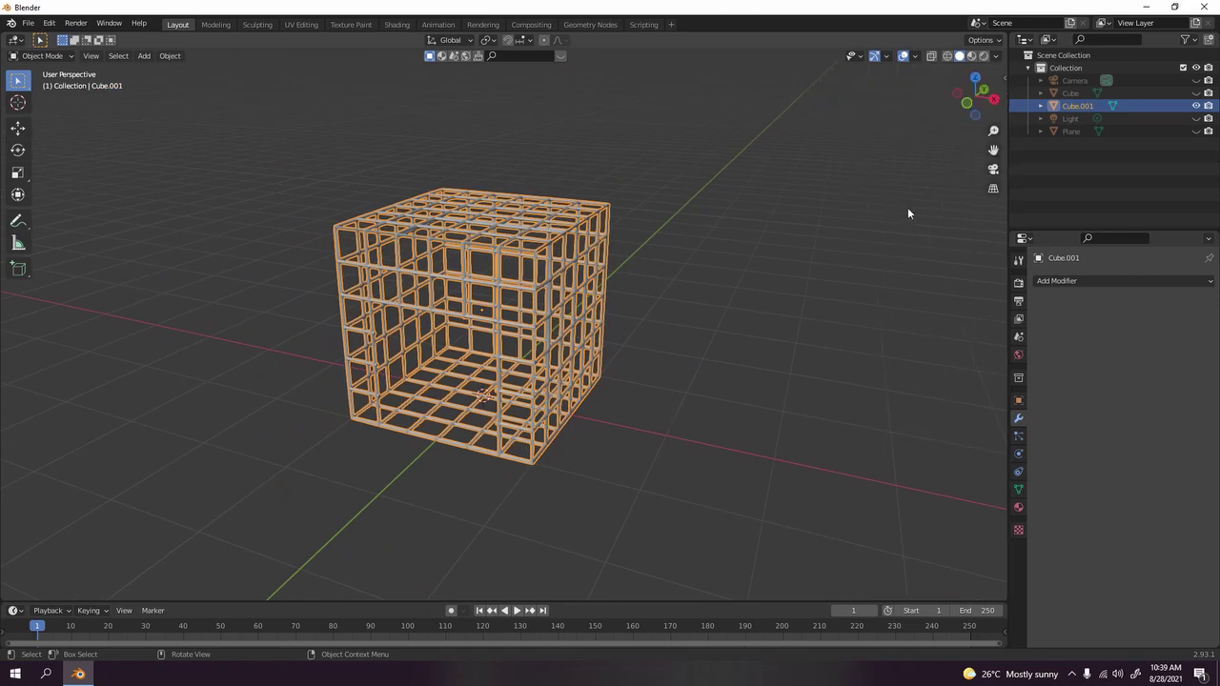
pyautogui.press('Tab')
pyautogui.moveTo(537, 419); pyautogui.dragTo(439, 409, button='middle')
pyautogui.press('Tab')
pyautogui.scroll(3, 836, 305)
pyautogui.click(836, 305)
pyautogui.moveTo(762, 318); pyautogui.dragTo(805, 334, button='middle')
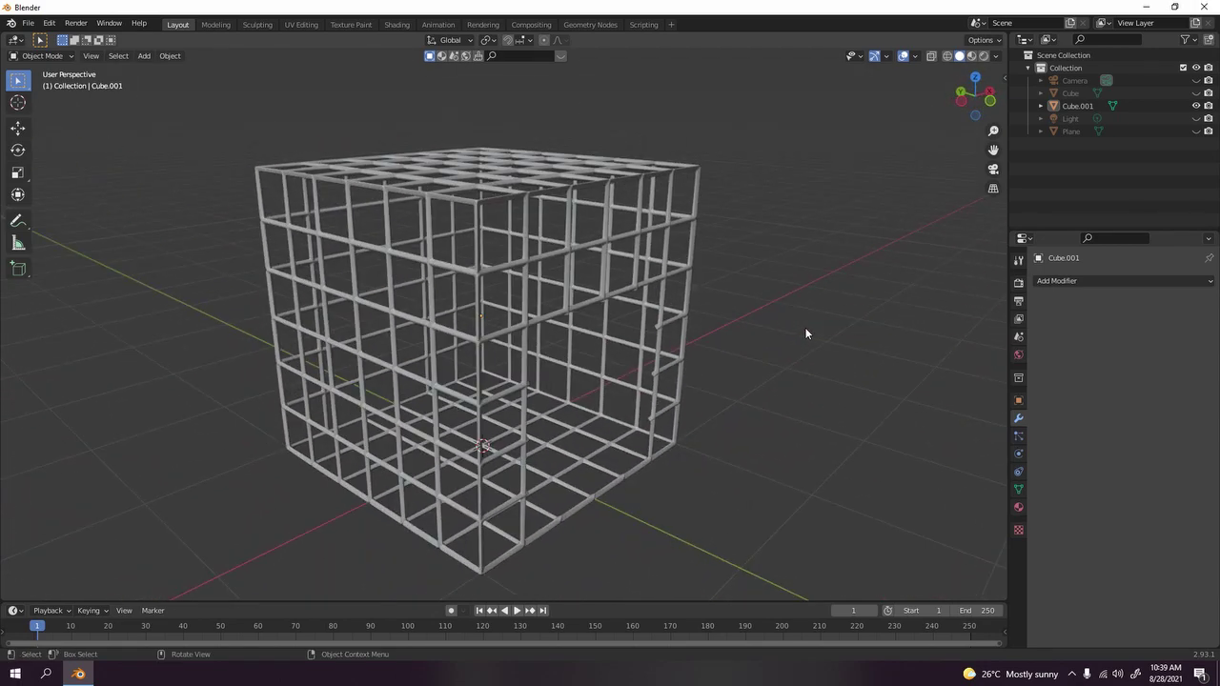
pyautogui.scroll(-3, 805, 333)
pyautogui.moveTo(804, 332); pyautogui.dragTo(614, 399, button='middle')
pyautogui.scroll(3, 621, 325)
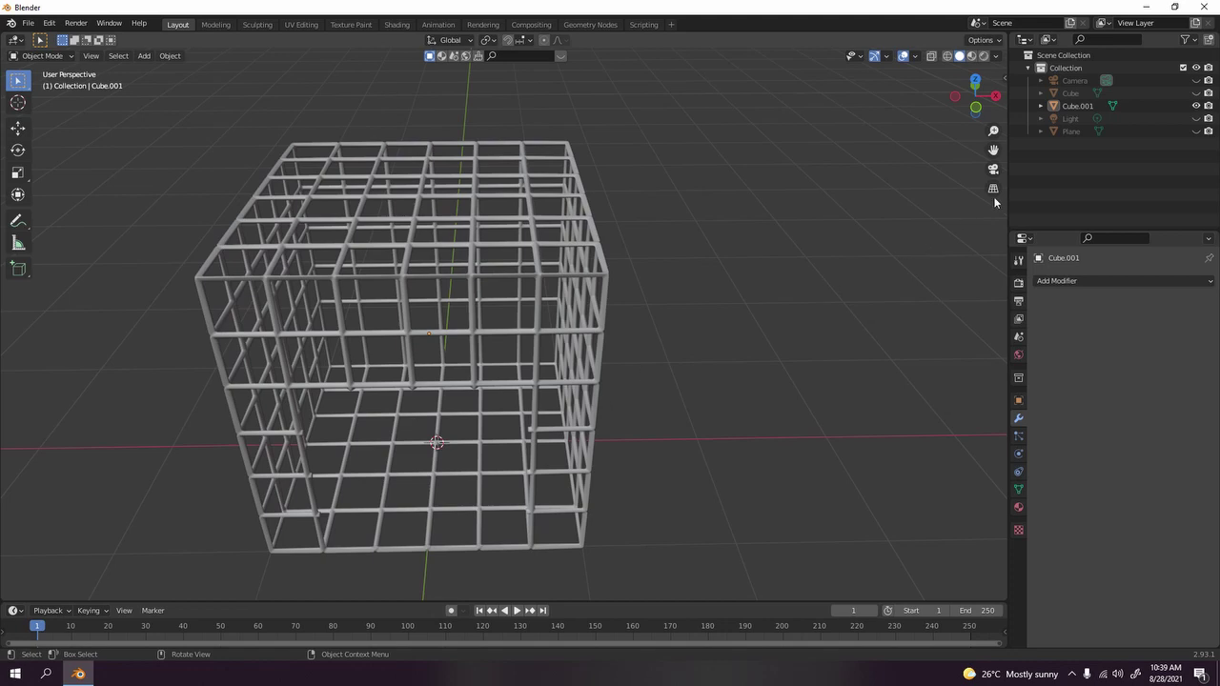
pyautogui.scroll(-2, 607, 302)
pyautogui.moveTo(607, 302); pyautogui.dragTo(507, 305, button='middle')
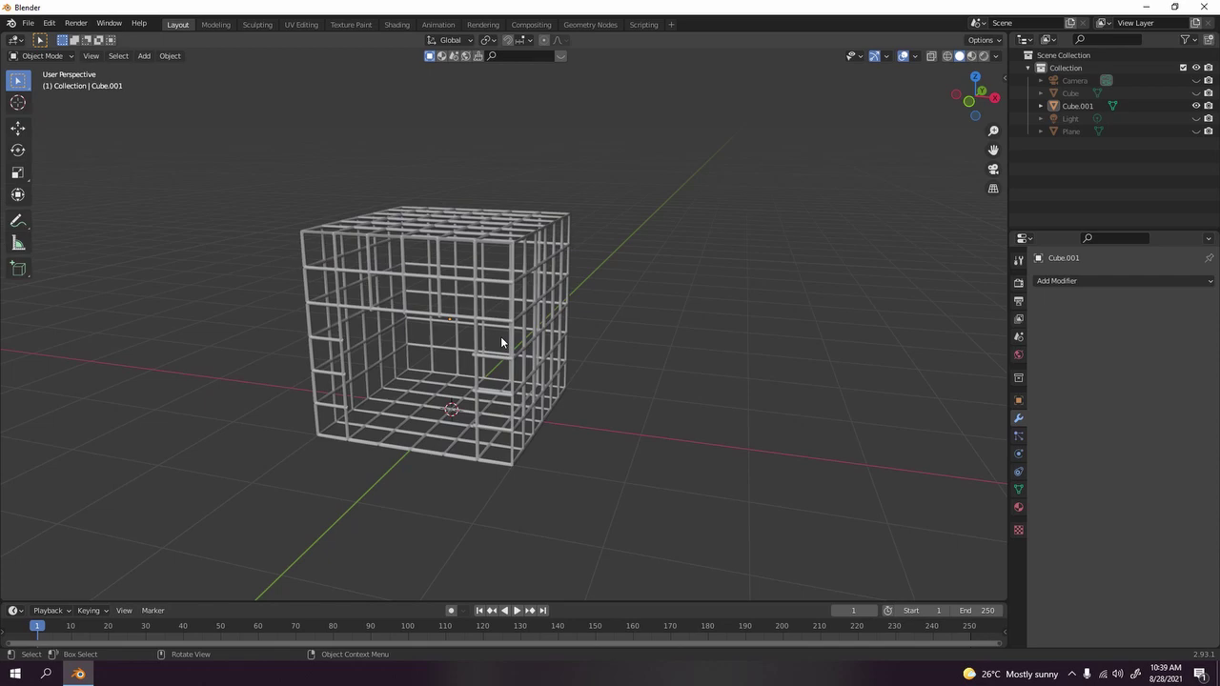